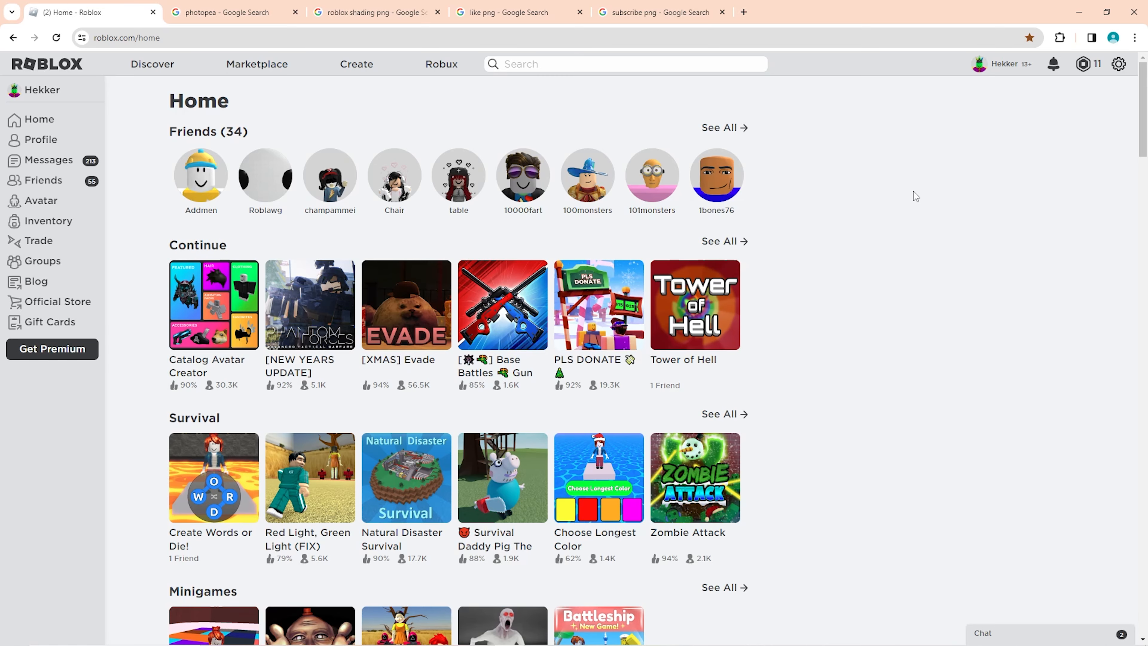
Step: Open the Photopea online photo editor from the search results and dismiss its introduction banner
{"action": "left_click", "coordinate": [221, 12]}
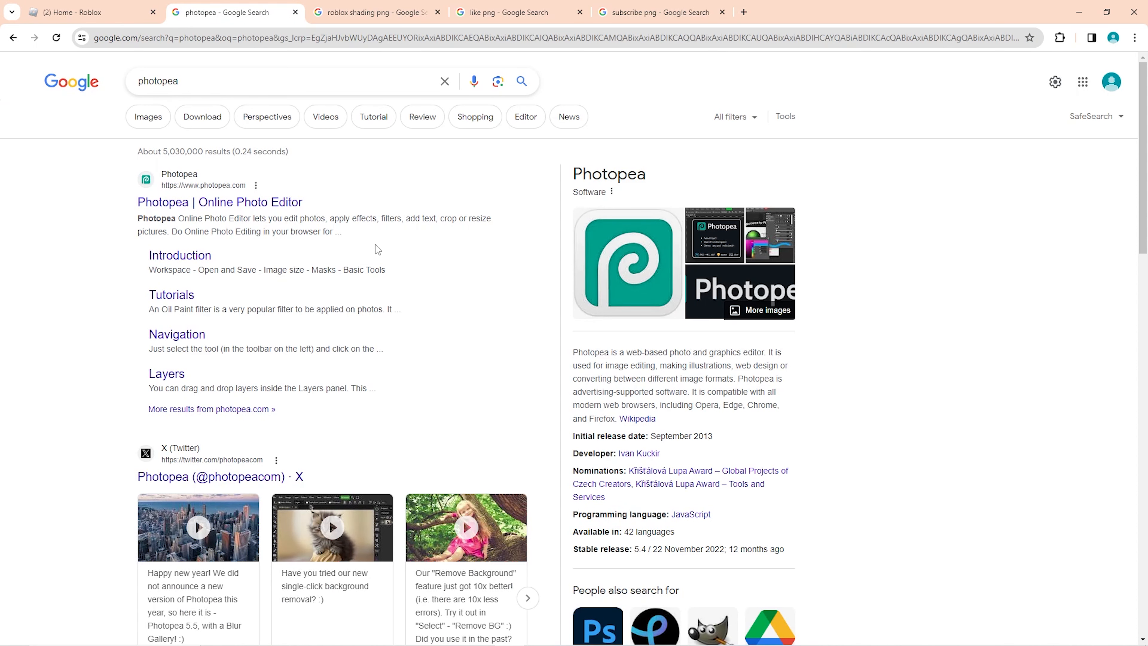
{"action": "left_click", "coordinate": [253, 202]}
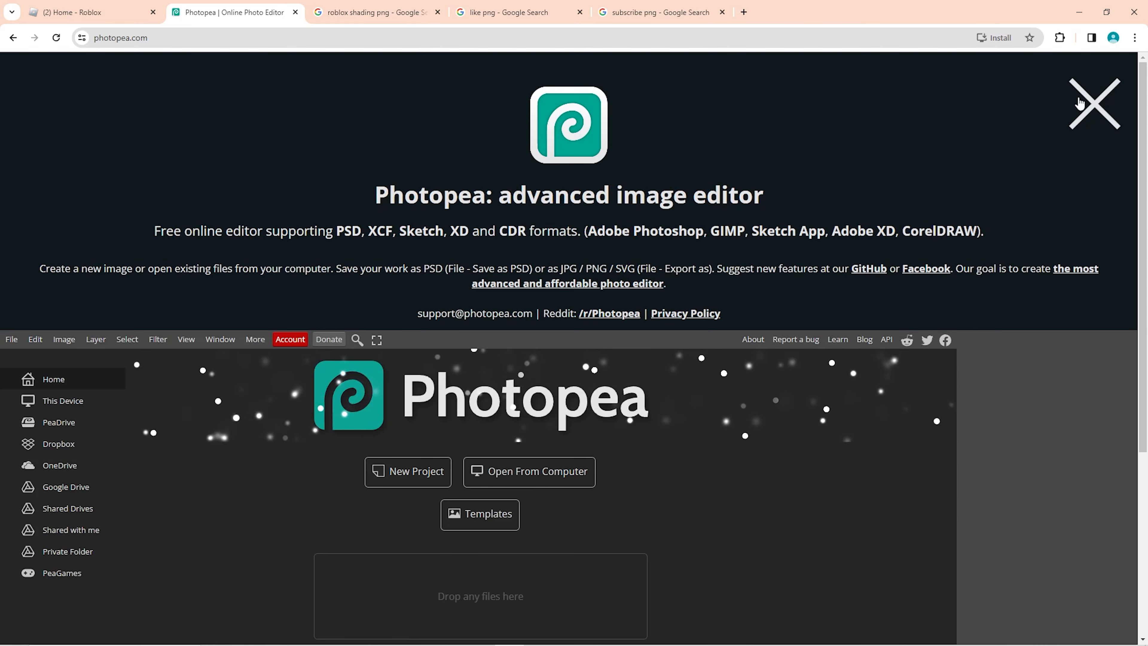
{"action": "left_click", "coordinate": [1088, 105]}
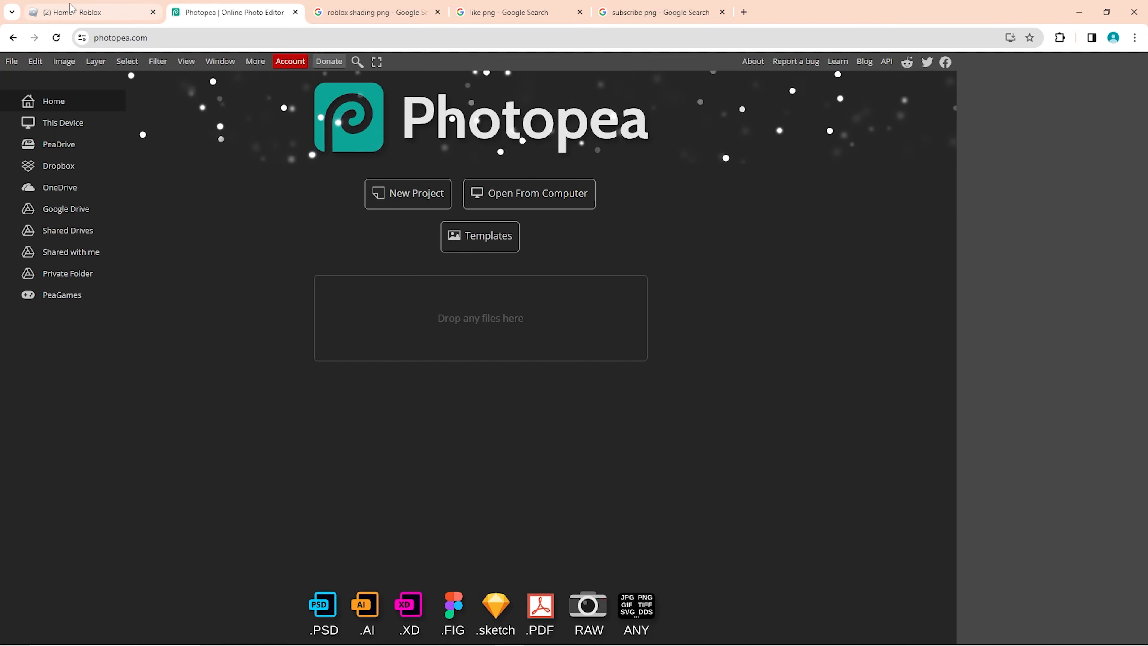
Step: Switch to Roblox and open the Avatar Items section of the Creator Hub's Creations dashboard
{"action": "left_click", "coordinate": [91, 12]}
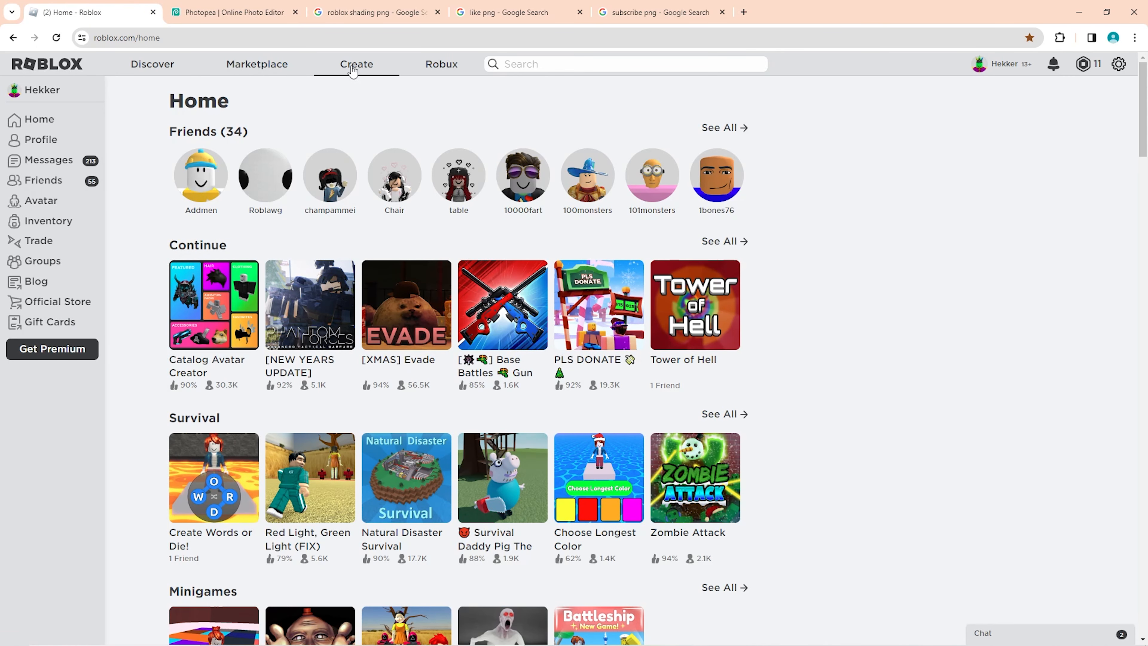
{"action": "left_click", "coordinate": [352, 64]}
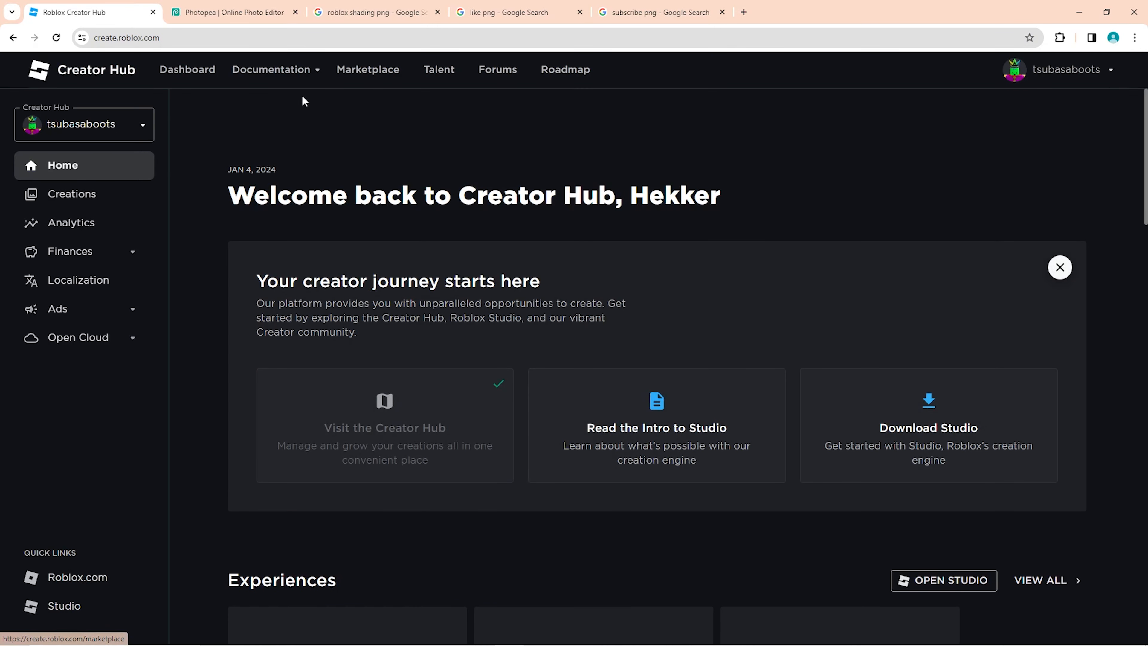
{"action": "left_click", "coordinate": [175, 78]}
{"action": "mouse_move", "coordinate": [260, 81]}
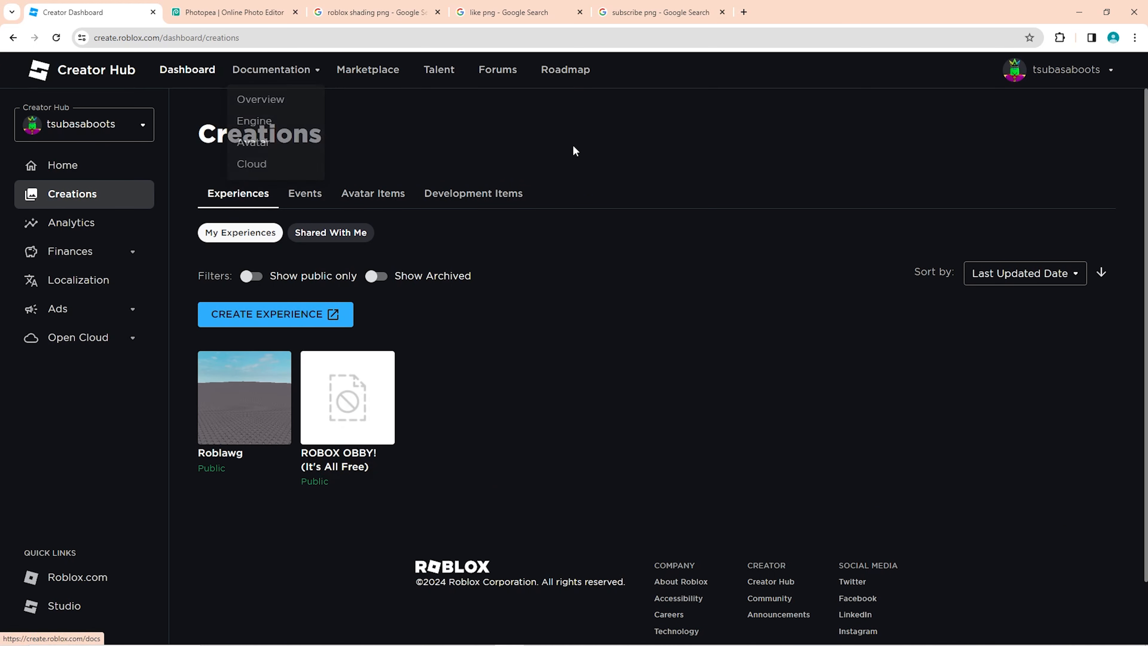
{"action": "left_click", "coordinate": [381, 199]}
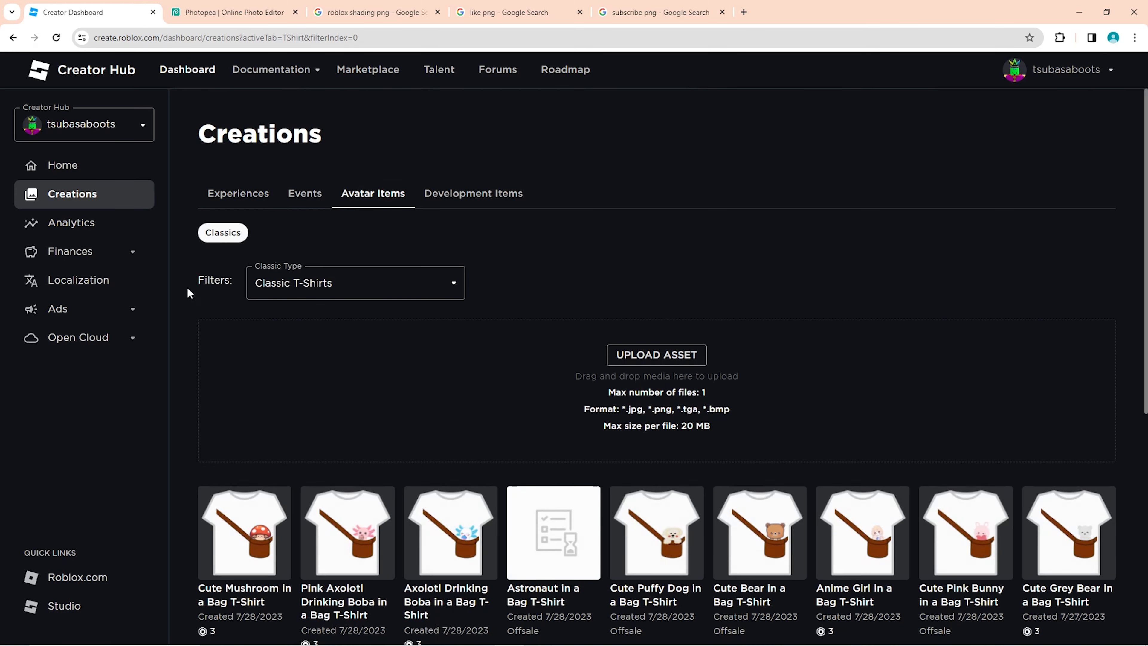
Step: Filter the avatar items by the Classic Shirts type
{"action": "scroll", "coordinate": [389, 226], "scroll_direction": "down", "scroll_amount": 1}
{"action": "left_click", "coordinate": [378, 230]}
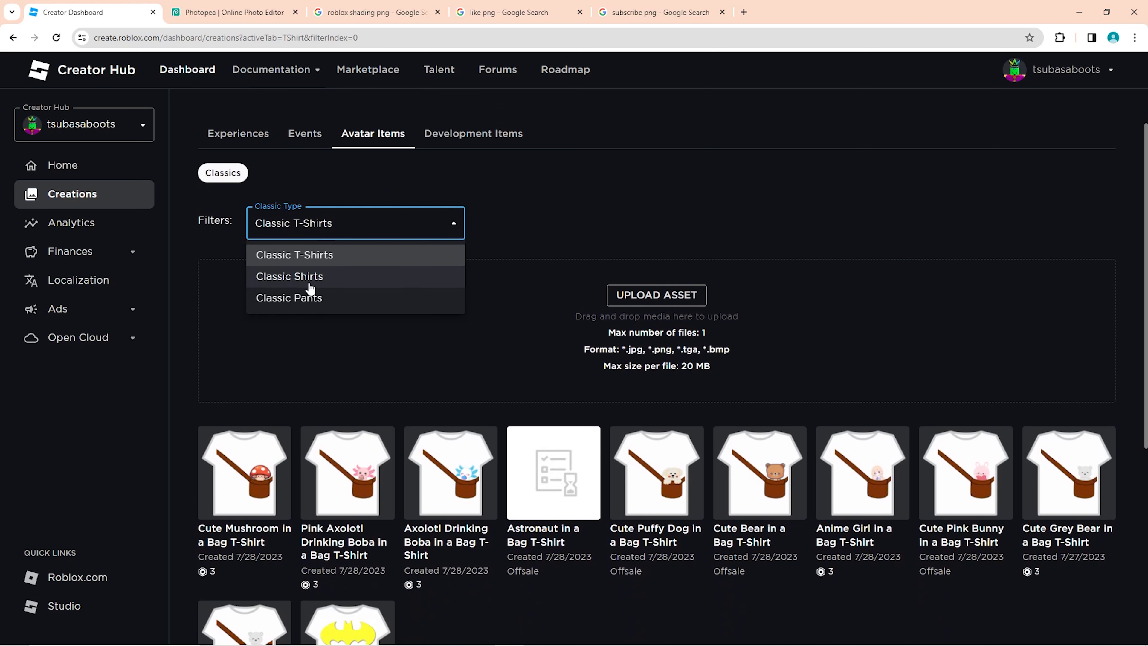
{"action": "left_click", "coordinate": [309, 274]}
{"action": "scroll", "coordinate": [679, 315], "scroll_direction": "down", "scroll_amount": 1}
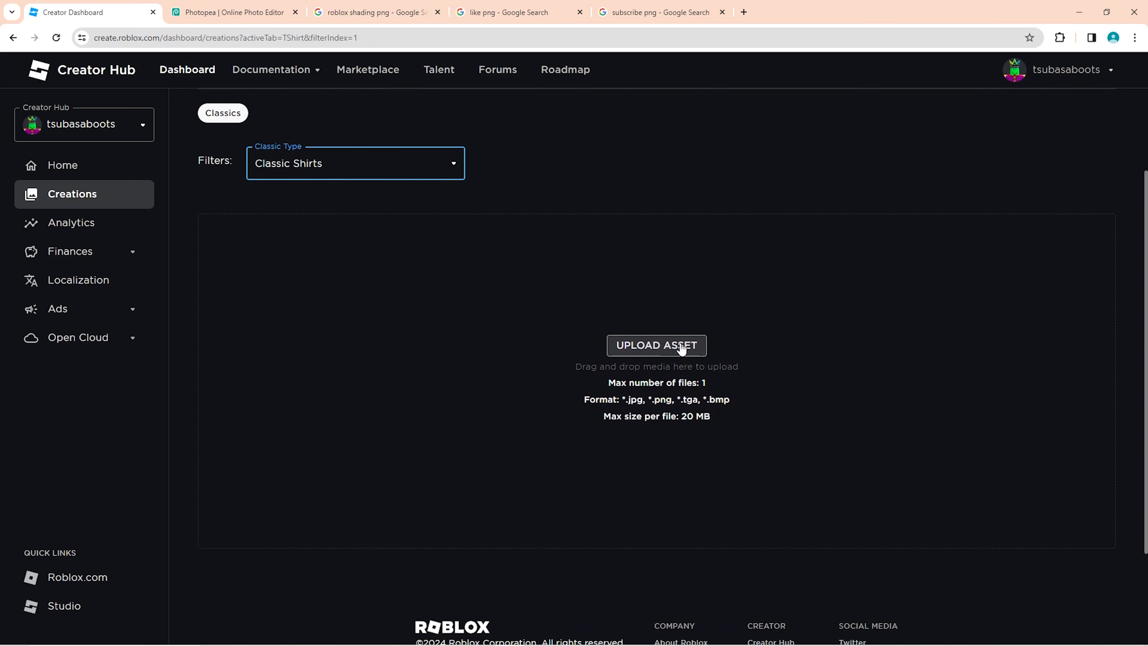
{"action": "scroll", "coordinate": [542, 316], "scroll_direction": "up", "scroll_amount": 1}
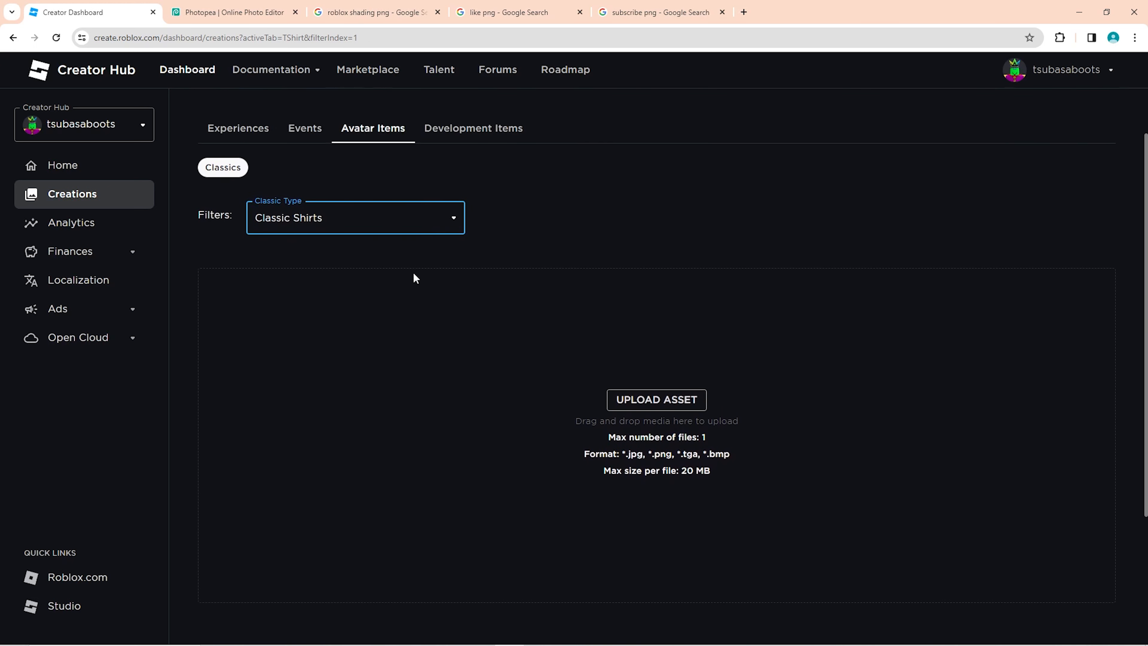
{"action": "left_click", "coordinate": [301, 222]}
{"action": "left_click", "coordinate": [312, 277]}
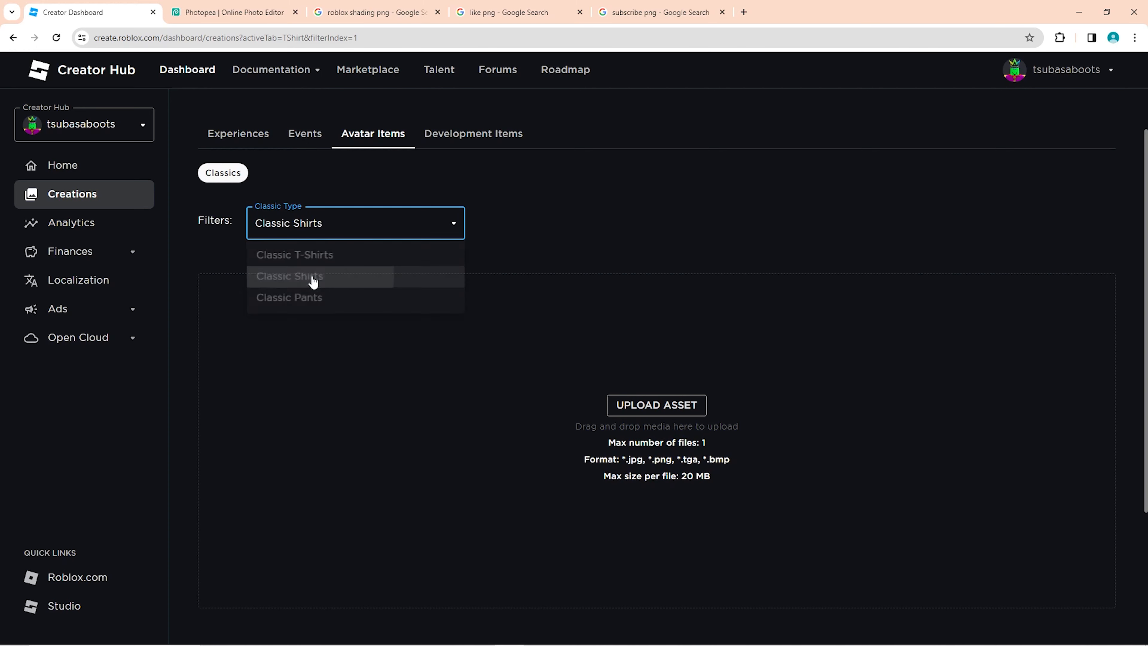
Step: Start a new shirt asset upload and open the linked Classic Clothing guide
{"action": "left_click", "coordinate": [653, 409]}
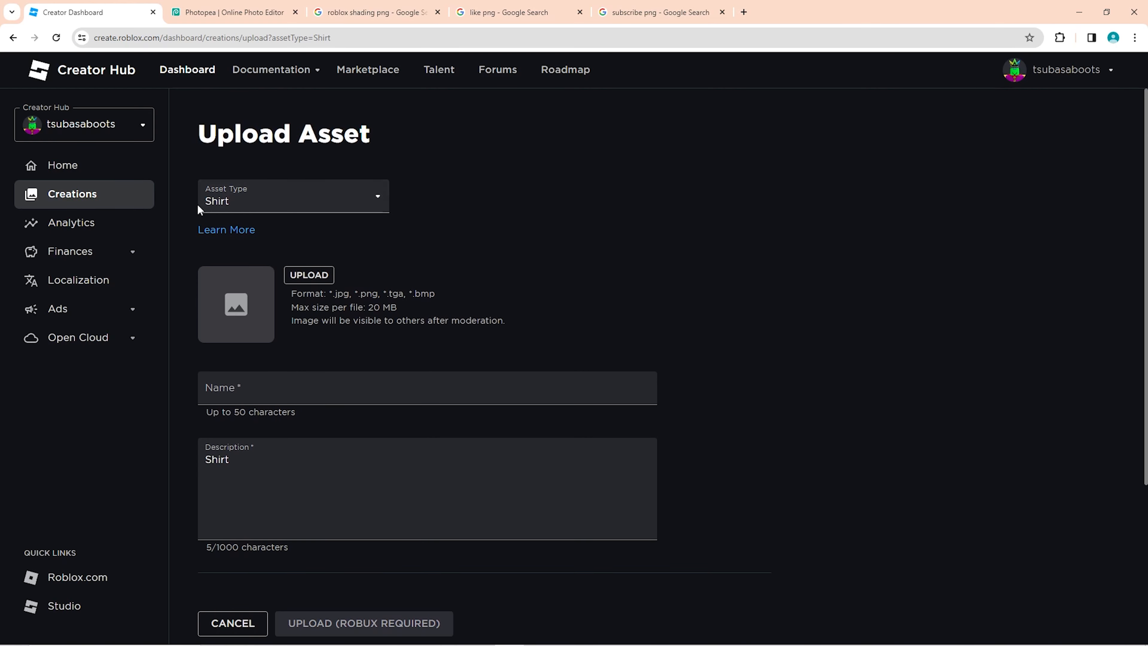
{"action": "scroll", "coordinate": [222, 180], "scroll_direction": "down", "scroll_amount": 2}
{"action": "left_click", "coordinate": [224, 179]}
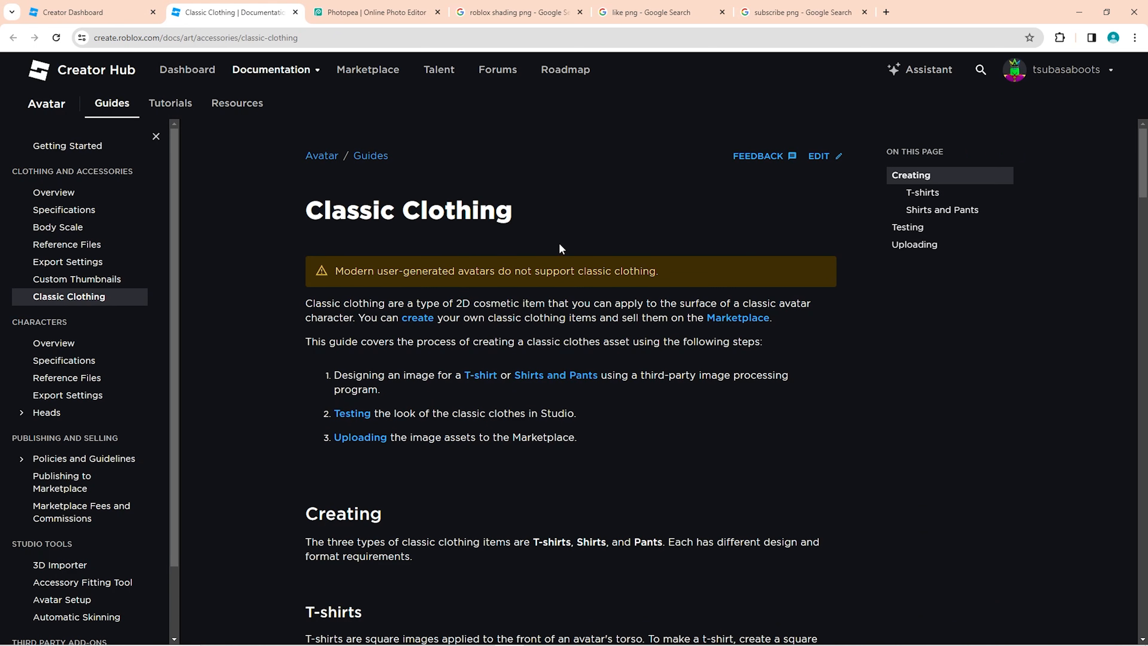
Step: Save the Shirt (Torso and Arms) template image from the guide to Downloads as Template-Shirts-R15_07262019.png.webp
{"action": "scroll", "coordinate": [542, 272], "scroll_direction": "down", "scroll_amount": 10}
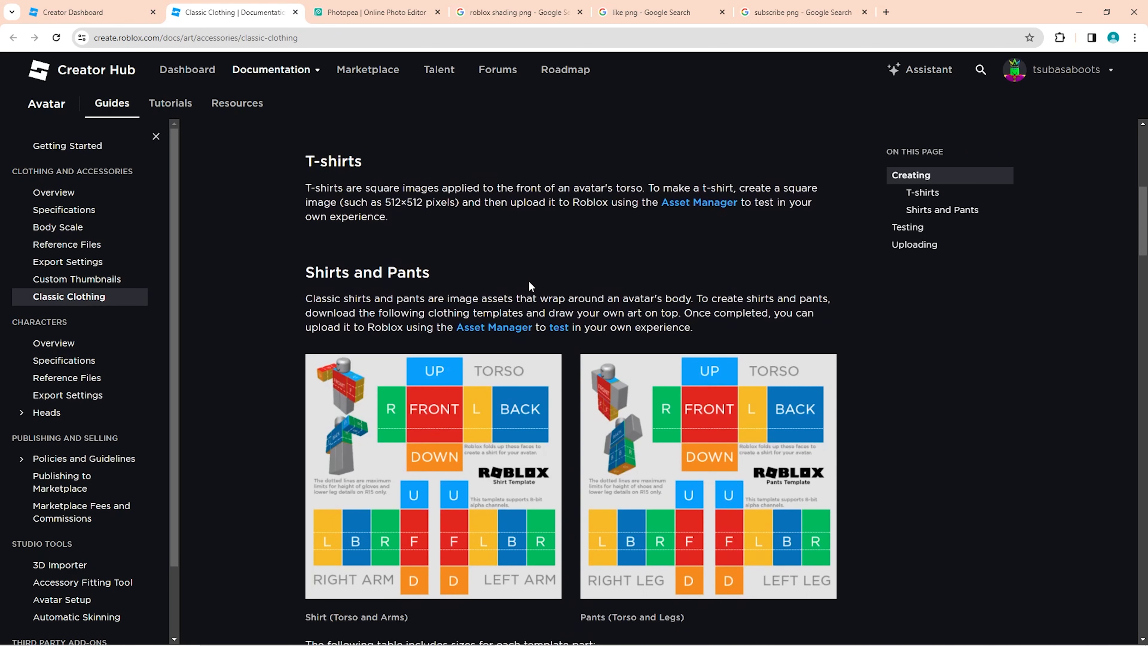
{"action": "scroll", "coordinate": [505, 359], "scroll_direction": "up", "scroll_amount": 1}
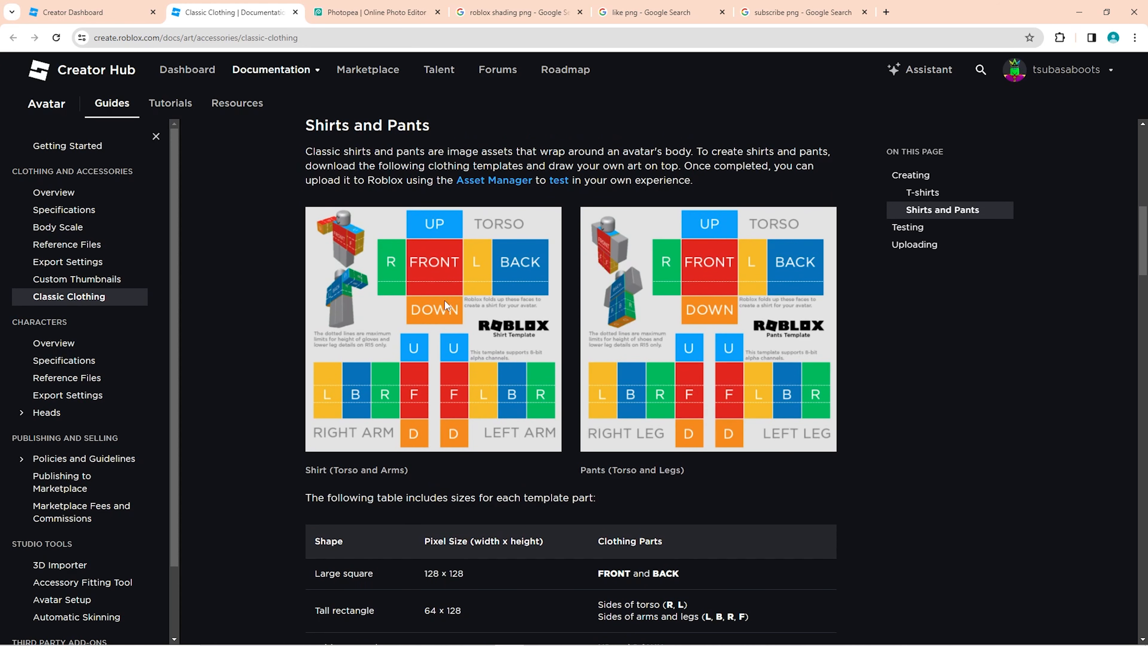
{"action": "right_click", "coordinate": [424, 304]}
{"action": "left_click", "coordinate": [479, 335]}
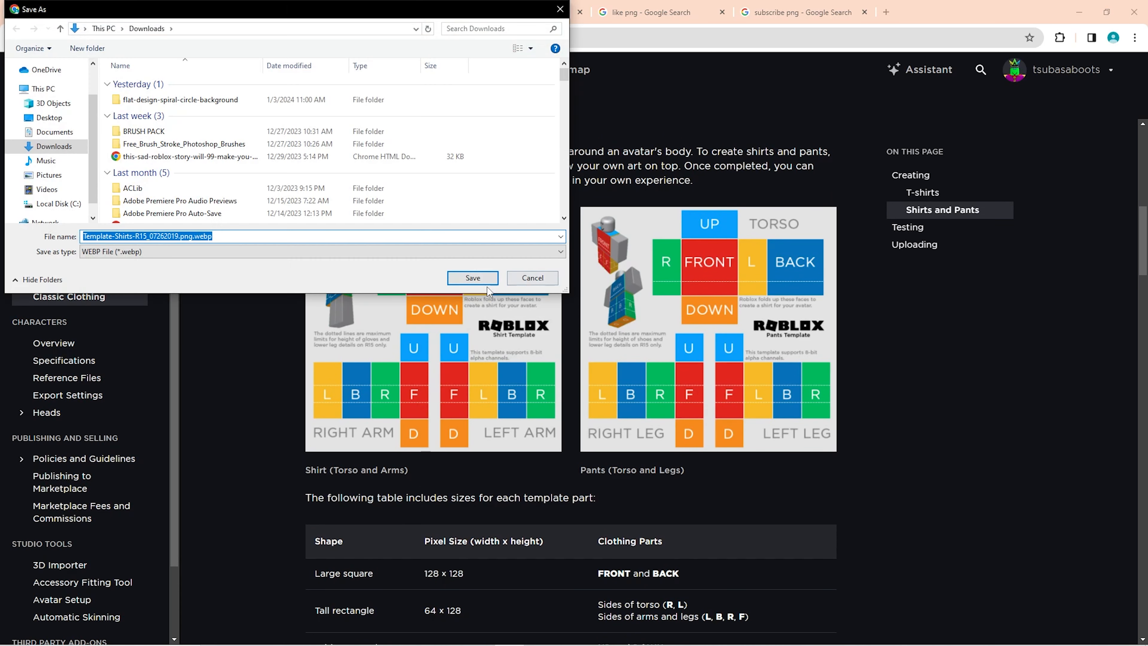
{"action": "left_click", "coordinate": [479, 278]}
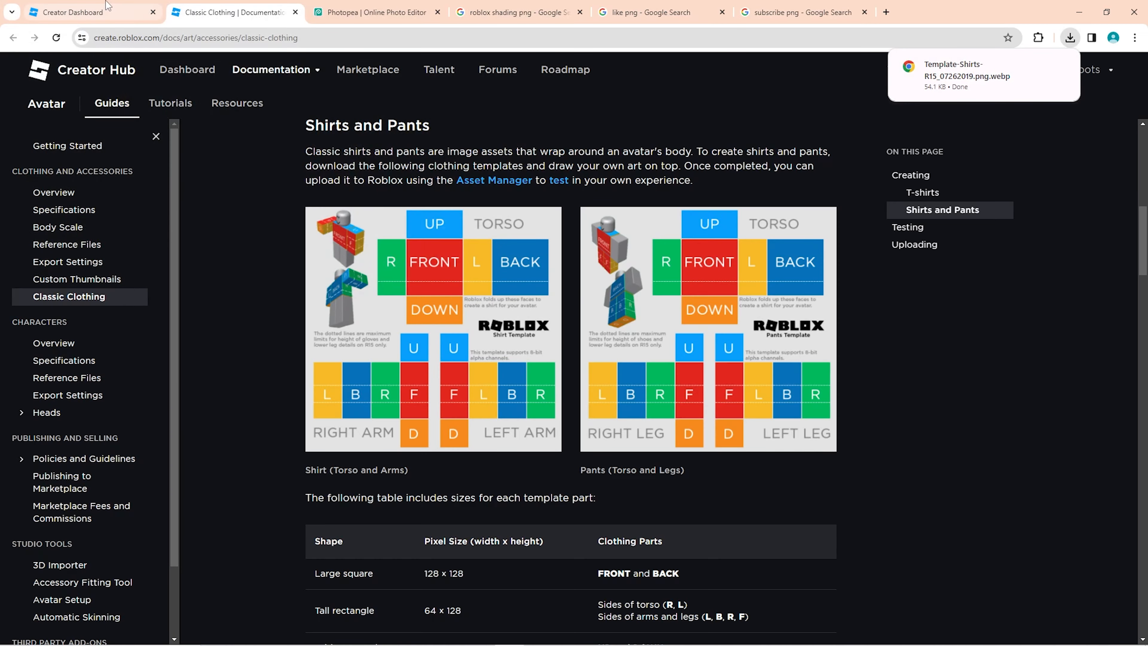
Step: Switch to Photopea and open the downloaded shirt template there
{"action": "left_click", "coordinate": [371, 12]}
{"action": "left_click", "coordinate": [1070, 38]}
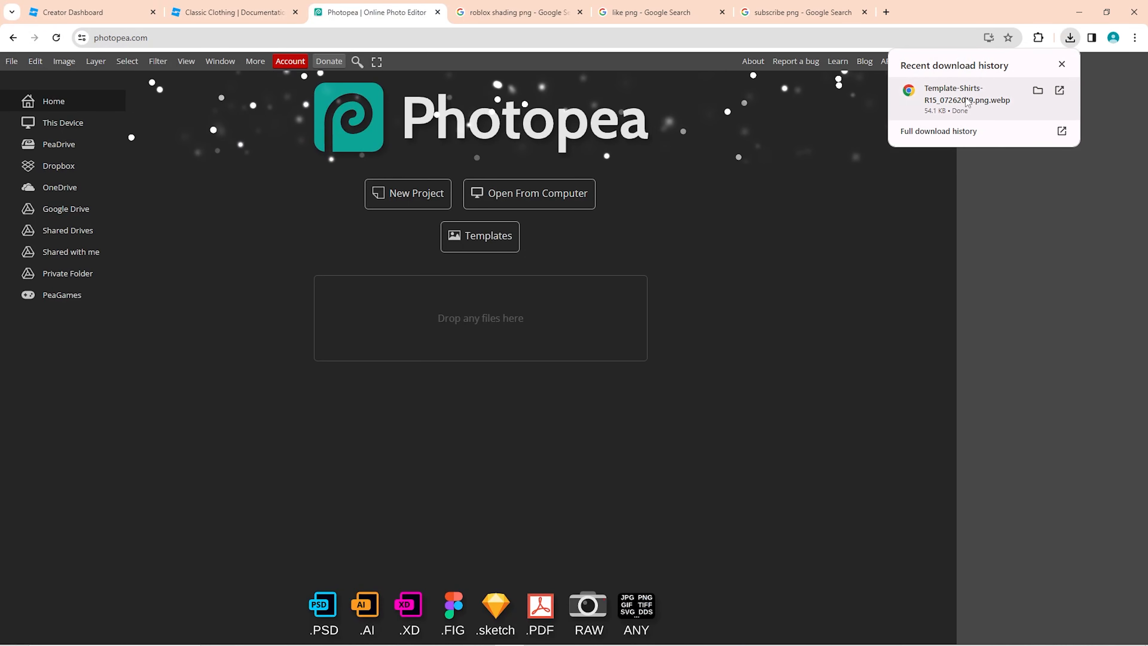
{"action": "left_click_drag", "start_coordinate": [967, 101], "coordinate": [456, 334]}
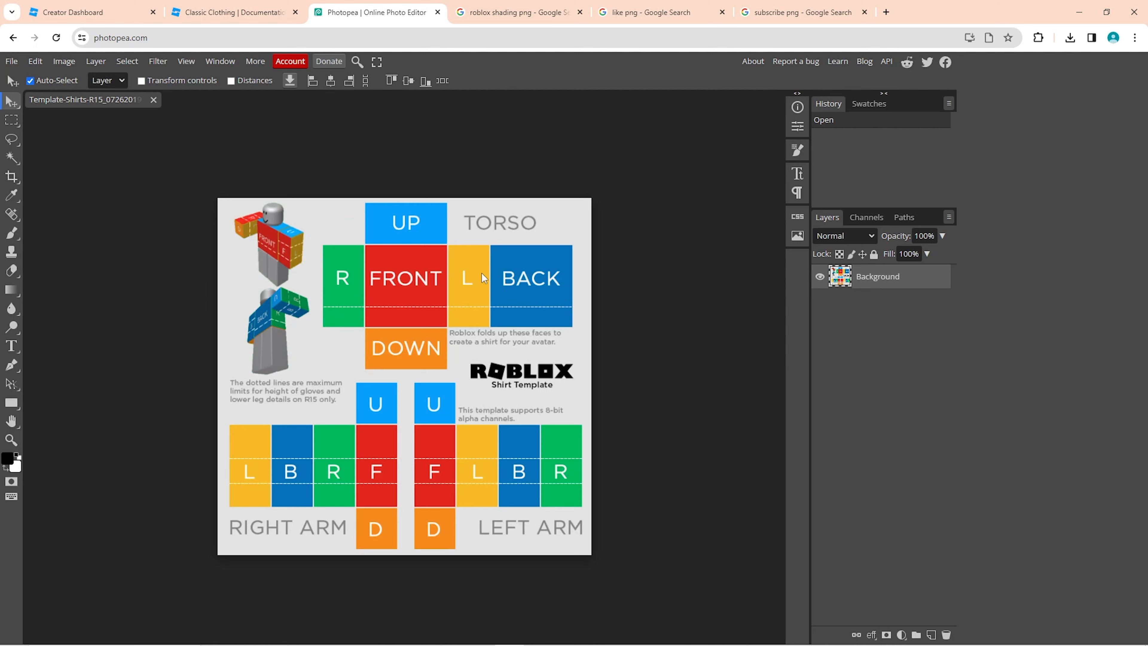
Step: Select the torso's green R panel with a rectangular selection and clear it to transparency
{"action": "key", "text": "m"}
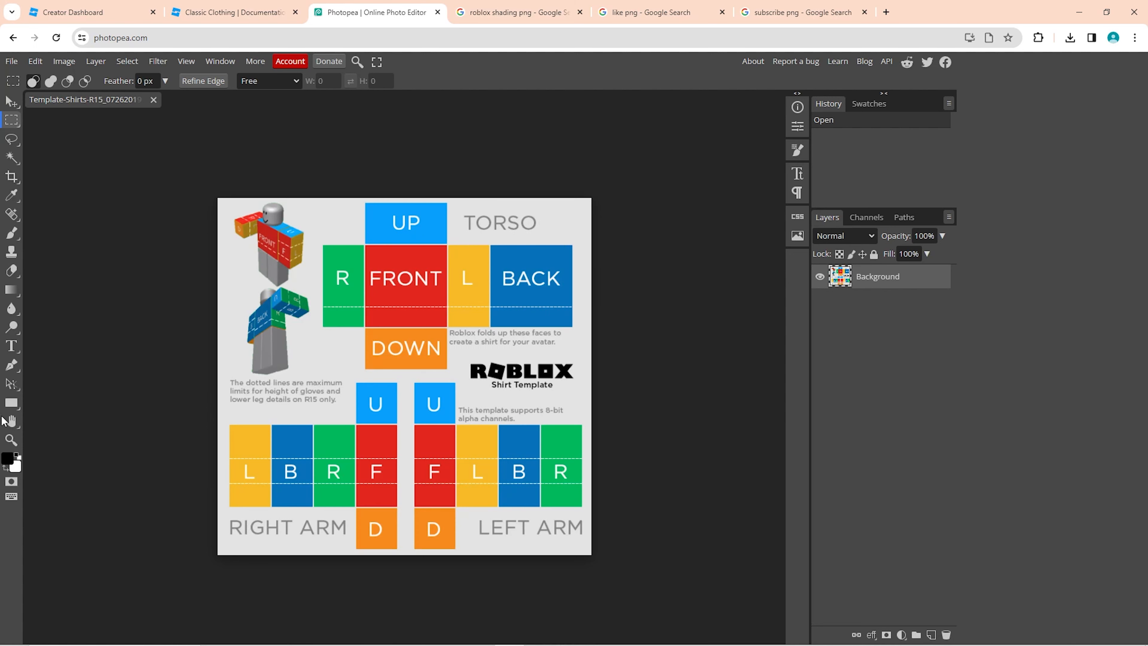
{"action": "left_click", "coordinate": [11, 440]}
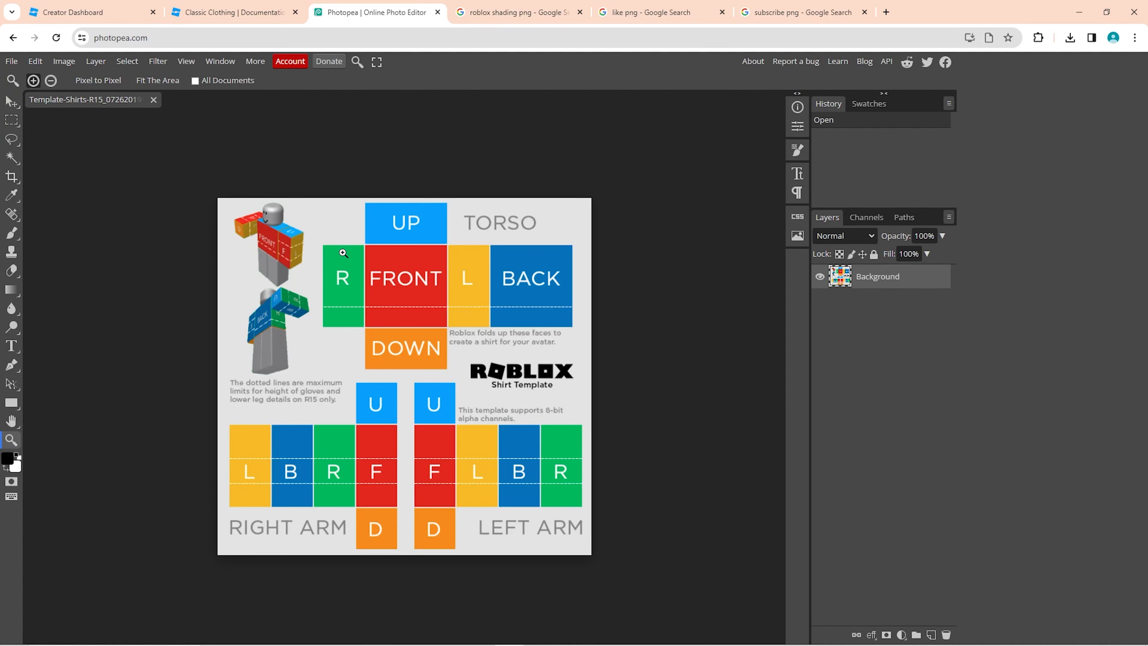
{"action": "left_click_drag", "start_coordinate": [344, 253], "coordinate": [396, 243]}
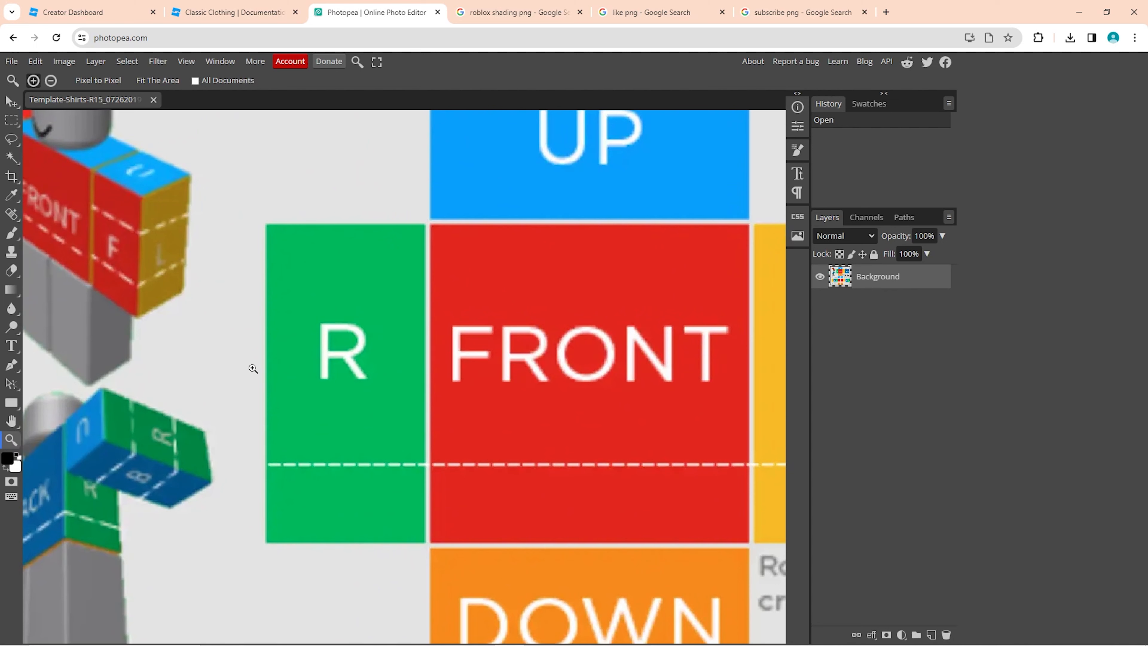
{"action": "left_click", "coordinate": [11, 120]}
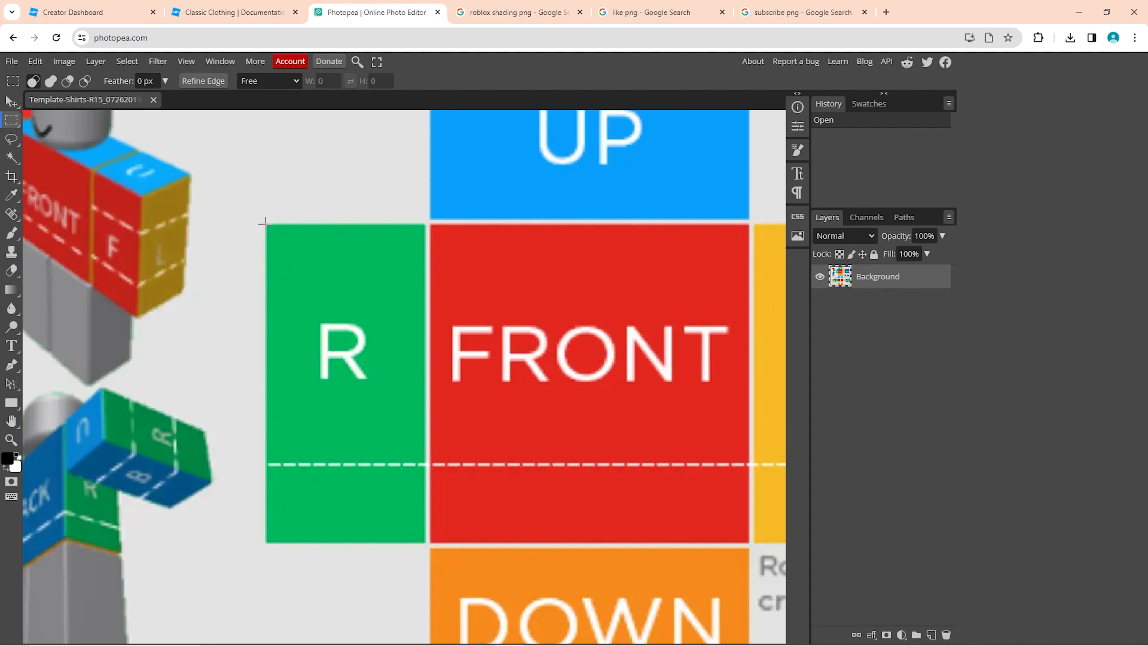
{"action": "left_click_drag", "start_coordinate": [265, 223], "coordinate": [426, 542]}
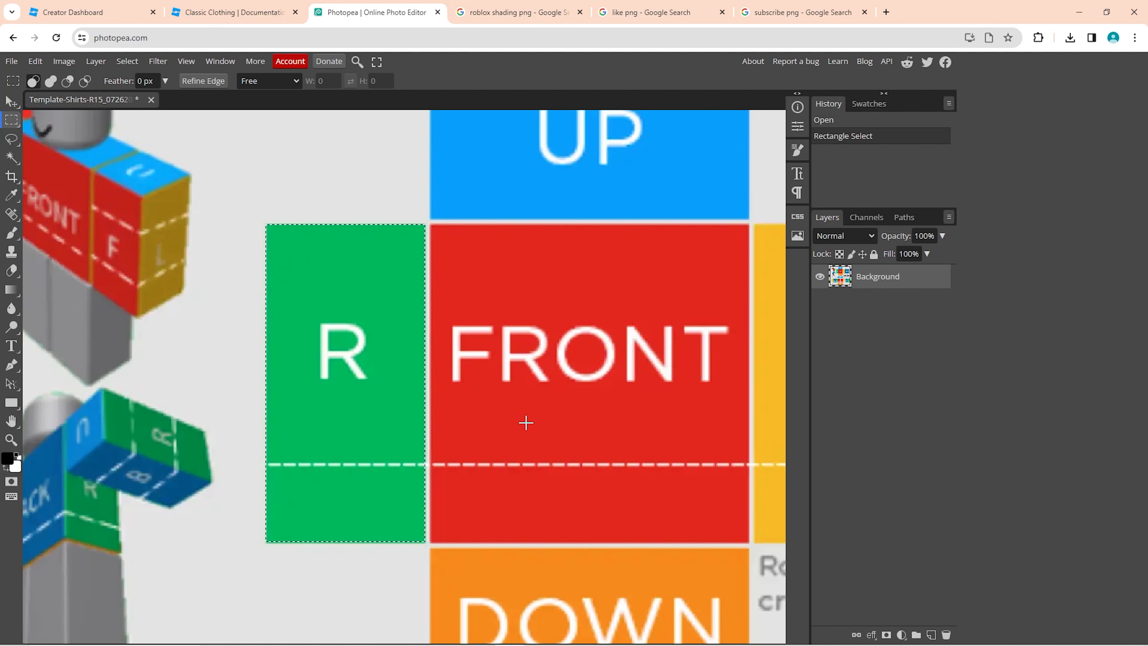
{"action": "key", "text": "Delete"}
Step: Select the torso's blue UP panel, about 413 by 206 px, and clear it to transparency
{"action": "left_click", "coordinate": [11, 439]}
{"action": "scroll", "coordinate": [331, 348], "scroll_direction": "down", "scroll_amount": 5}
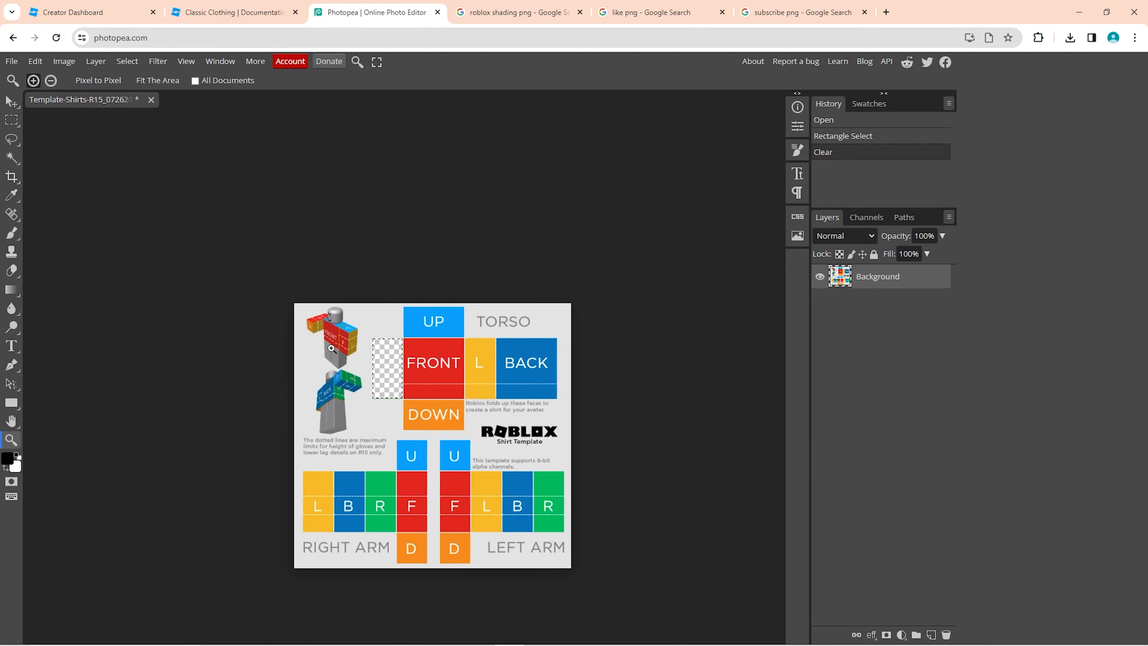
{"action": "scroll", "coordinate": [444, 353], "scroll_direction": "up", "scroll_amount": 5}
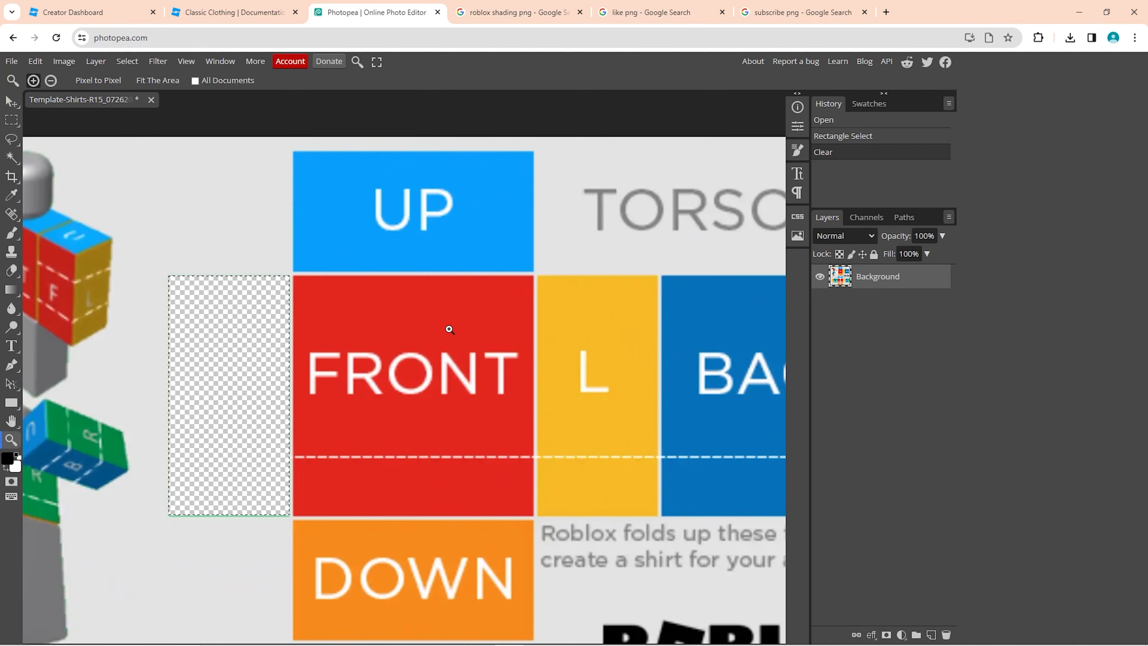
{"action": "scroll", "coordinate": [447, 329], "scroll_direction": "down", "scroll_amount": 2}
{"action": "scroll", "coordinate": [436, 326], "scroll_direction": "up", "scroll_amount": 2}
{"action": "key", "text": "m"}
{"action": "left_click_drag", "start_coordinate": [288, 145], "coordinate": [537, 269]}
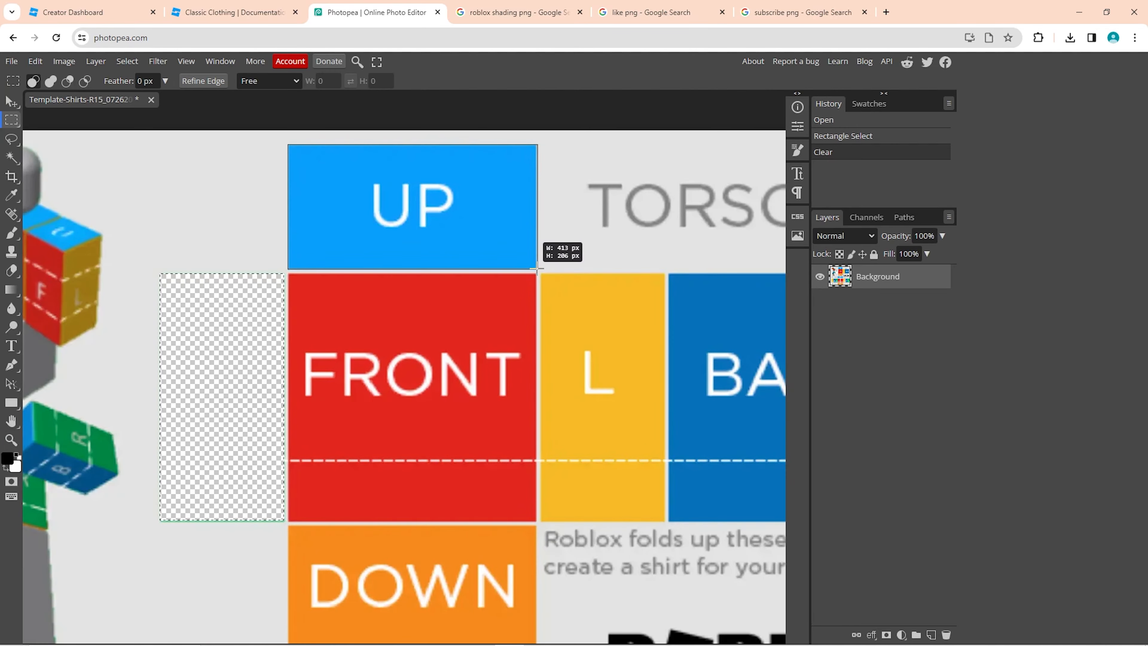
{"action": "key", "text": "Delete"}
Step: Clear the torso's R panel area again and the red FRONT panel to transparency, and deselect
{"action": "left_click_drag", "start_coordinate": [159, 273], "coordinate": [286, 522]}
{"action": "key", "text": "Delete"}
{"action": "key", "text": "ctrl+d"}
{"action": "key", "text": "w"}
{"action": "left_click", "coordinate": [317, 326]}
{"action": "key", "text": "m"}
{"action": "left_click_drag", "start_coordinate": [288, 273], "coordinate": [536, 523]}
{"action": "key", "text": "Delete"}
{"action": "key", "text": "ctrl+d"}
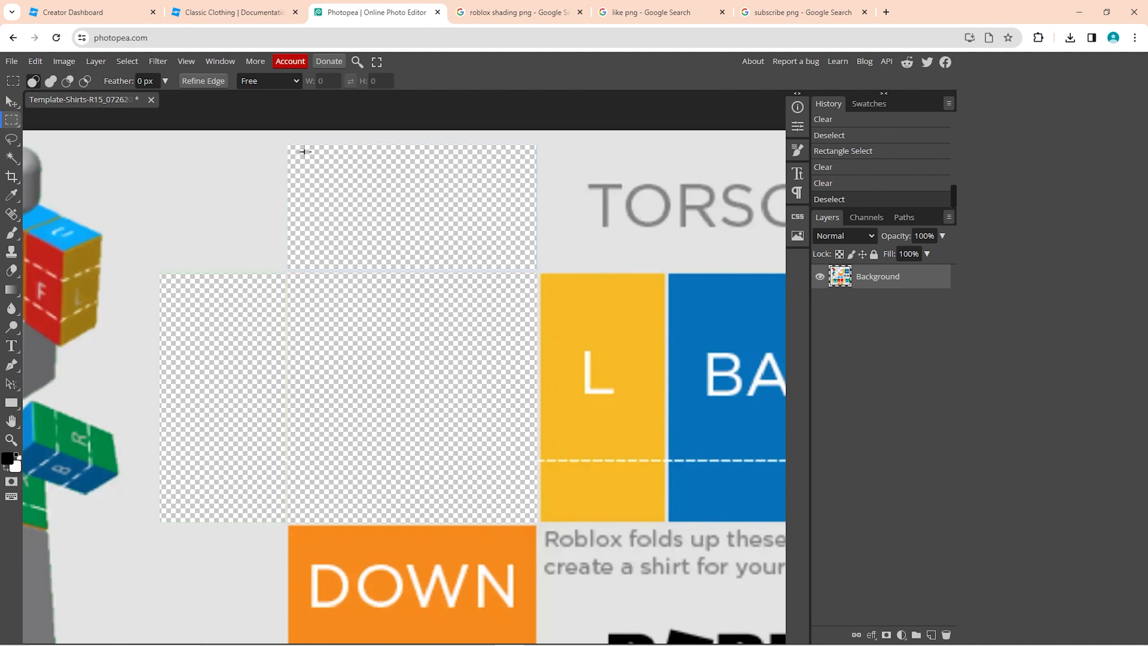
Step: Clear the torso's yellow L panel and its edges with a selection about 213 by 420 px, and deselect
{"action": "left_click_drag", "start_coordinate": [287, 144], "coordinate": [666, 522]}
{"action": "key", "text": "Delete"}
{"action": "key", "text": "ctrl+d"}
{"action": "key", "text": "Delete"}
{"action": "key", "text": "ctrl+d"}
{"action": "left_click_drag", "start_coordinate": [540, 273], "coordinate": [668, 525]}
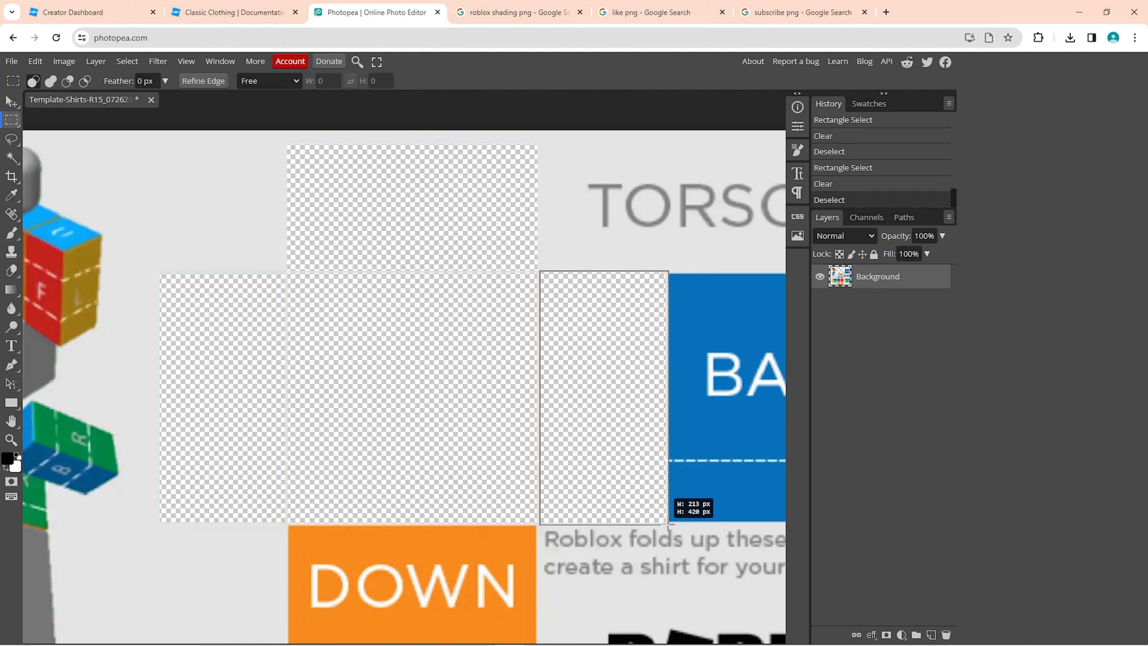
{"action": "key", "text": "Delete"}
{"action": "key", "text": "ctrl+d"}
Step: Select the torso's blue BACK panel and clear it to transparency
{"action": "scroll", "coordinate": [668, 525], "scroll_direction": "down", "scroll_amount": 1}
{"action": "key", "text": "z"}
{"action": "key", "text": "m"}
{"action": "left_click_drag", "start_coordinate": [292, 231], "coordinate": [672, 613]}
{"action": "key", "text": "Delete"}
Step: Select the torso's orange DOWN panel, clear it to transparency, and deselect
{"action": "key", "text": "z"}
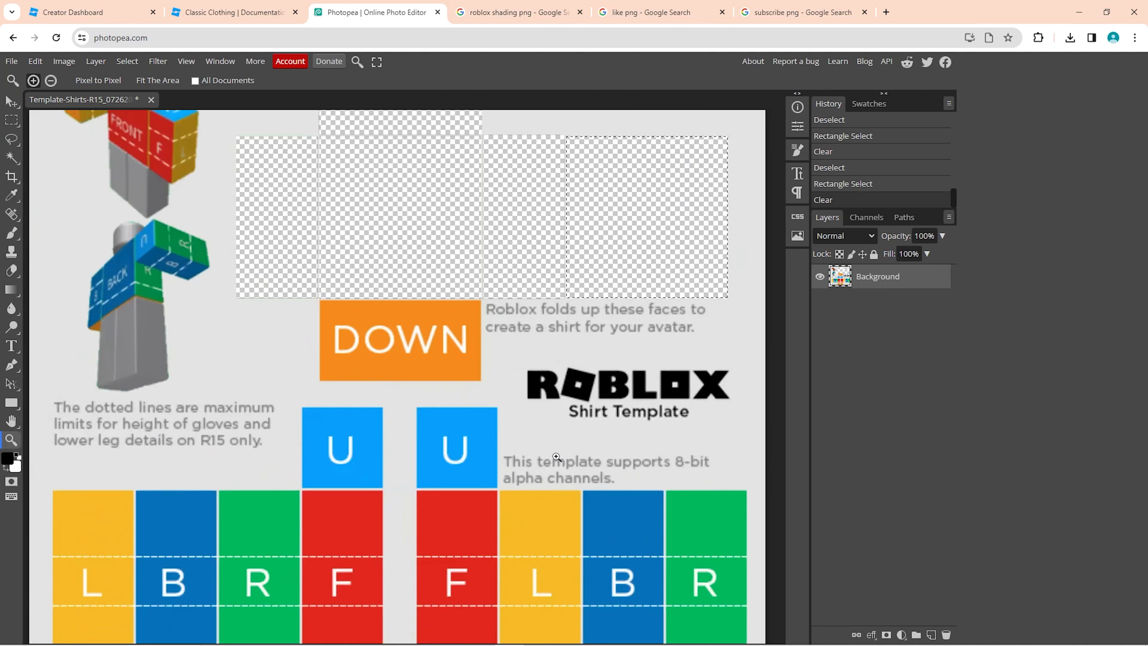
{"action": "left_click", "coordinate": [377, 327]}
{"action": "key", "text": "m"}
{"action": "key", "text": "ctrl+d"}
{"action": "left_click_drag", "start_coordinate": [280, 280], "coordinate": [554, 420]}
{"action": "key", "text": "Delete"}
{"action": "key", "text": "ctrl+d"}
Step: Clear the right arm's U and F panels to transparency and deselect
{"action": "scroll", "coordinate": [554, 421], "scroll_direction": "down", "scroll_amount": 5}
{"action": "left_click_drag", "start_coordinate": [251, 160], "coordinate": [390, 301]}
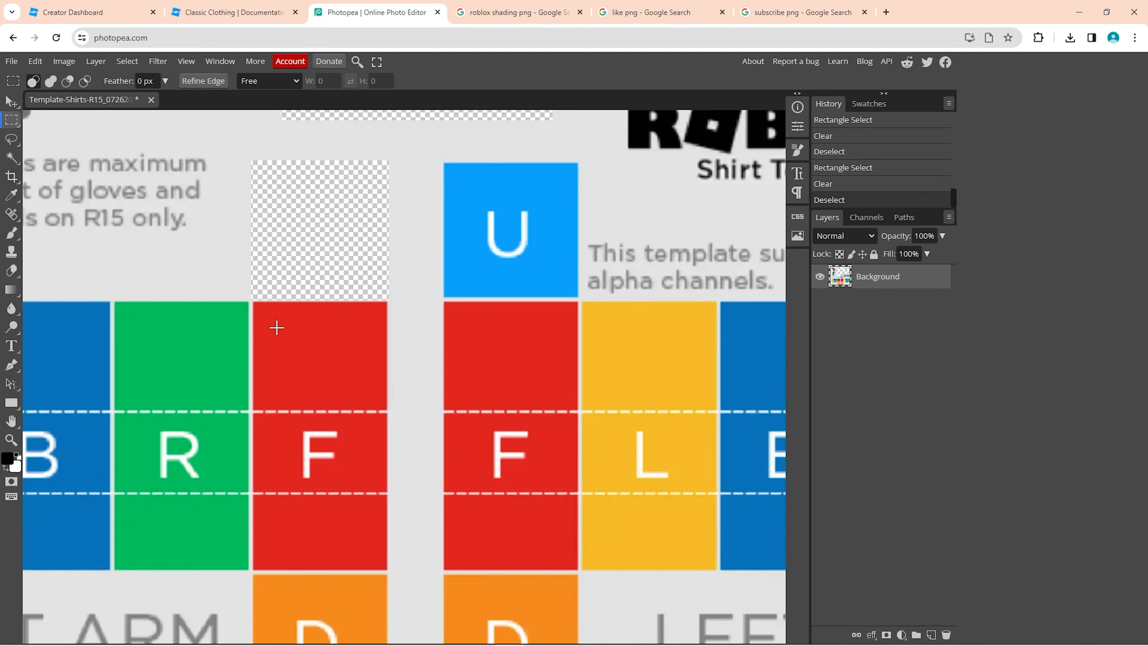
{"action": "scroll", "coordinate": [276, 328], "scroll_direction": "down", "scroll_amount": 1}
{"action": "left_click_drag", "start_coordinate": [251, 241], "coordinate": [388, 513]}
{"action": "key", "text": "Delete"}
{"action": "key", "text": "ctrl+d"}
Step: Clear the right arm's orange D panel and green R panel to transparency and deselect
{"action": "scroll", "coordinate": [388, 511], "scroll_direction": "down", "scroll_amount": 2}
{"action": "left_click_drag", "start_coordinate": [252, 394], "coordinate": [389, 531]}
{"action": "key", "text": "Delete"}
{"action": "key", "text": "ctrl+d"}
{"action": "scroll", "coordinate": [131, 307], "scroll_direction": "up", "scroll_amount": 1}
{"action": "mouse_move", "coordinate": [114, 181]}
{"action": "left_mouse_down"}
{"action": "mouse_move", "coordinate": [265, 479]}
{"action": "mouse_move", "coordinate": [249, 451]}
{"action": "left_mouse_up"}
{"action": "key", "text": "Delete"}
{"action": "key", "text": "ctrl+d"}
Step: Clear the right arm's yellow L panel and blue B panel, the latter about 208 by 417 px
{"action": "key", "text": "z"}
{"action": "left_click_drag", "start_coordinate": [316, 320], "coordinate": [372, 321]}
{"action": "key", "text": "m"}
{"action": "left_click_drag", "start_coordinate": [103, 291], "coordinate": [258, 599]}
{"action": "key", "text": "Delete"}
{"action": "key", "text": "ctrl+d"}
{"action": "left_click_drag", "start_coordinate": [259, 291], "coordinate": [413, 599]}
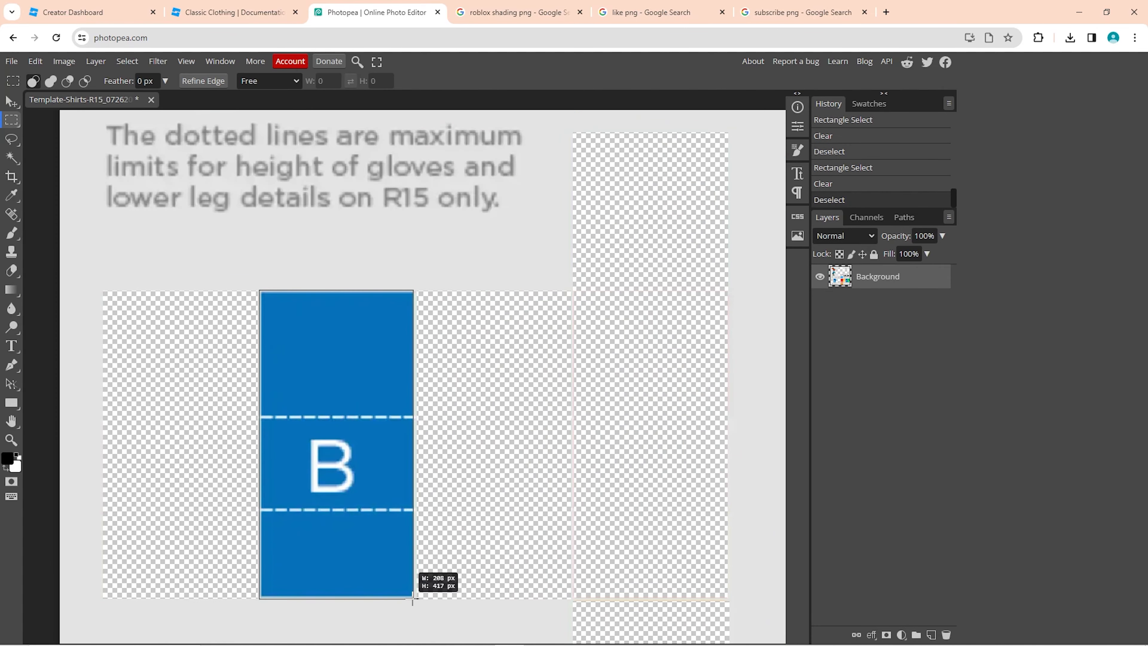
{"action": "key", "text": "Delete"}
Step: Clear all the left arm's colored panels to transparency with rectangular selections
{"action": "key", "text": "z"}
{"action": "left_click_drag", "start_coordinate": [344, 241], "coordinate": [307, 241]}
{"action": "key", "text": "m"}
{"action": "left_click_drag", "start_coordinate": [221, 216], "coordinate": [433, 428]}
{"action": "key", "text": "Delete"}
{"action": "scroll", "coordinate": [295, 387], "scroll_direction": "down", "scroll_amount": 5}
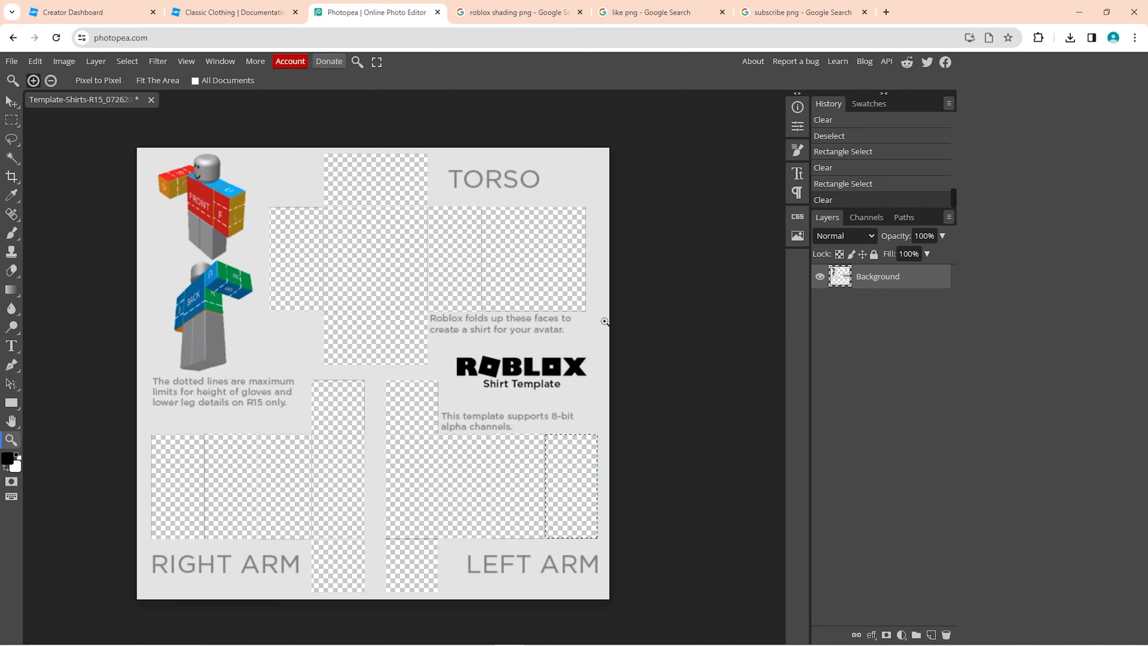
{"action": "left_click", "coordinate": [11, 103]}
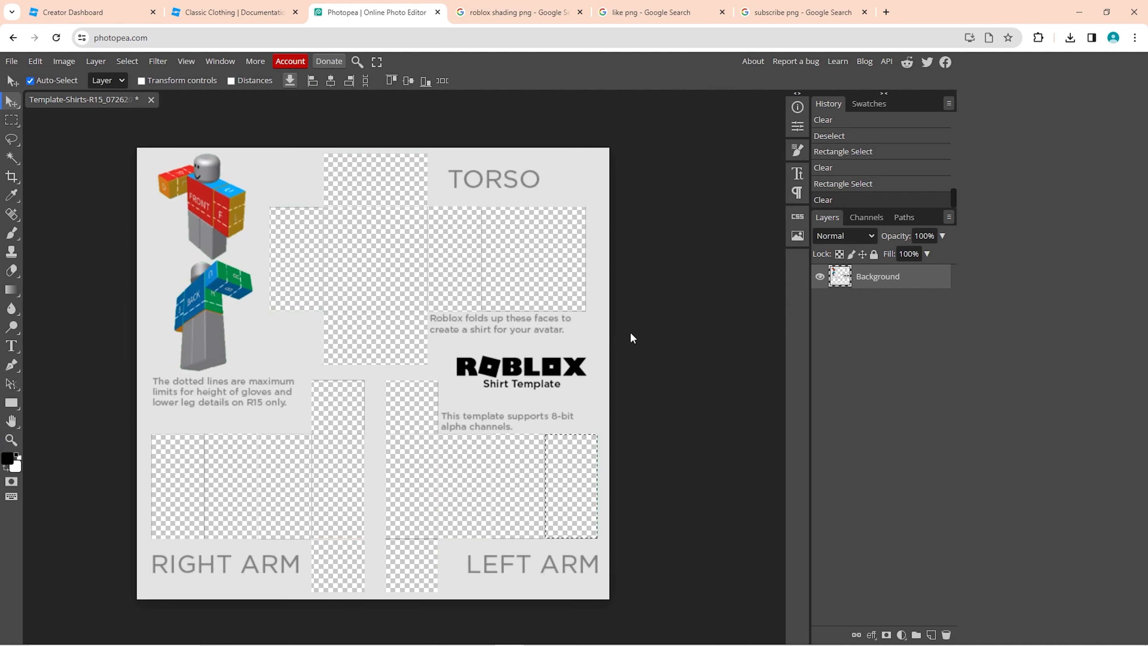
{"action": "left_click", "coordinate": [6, 61]}
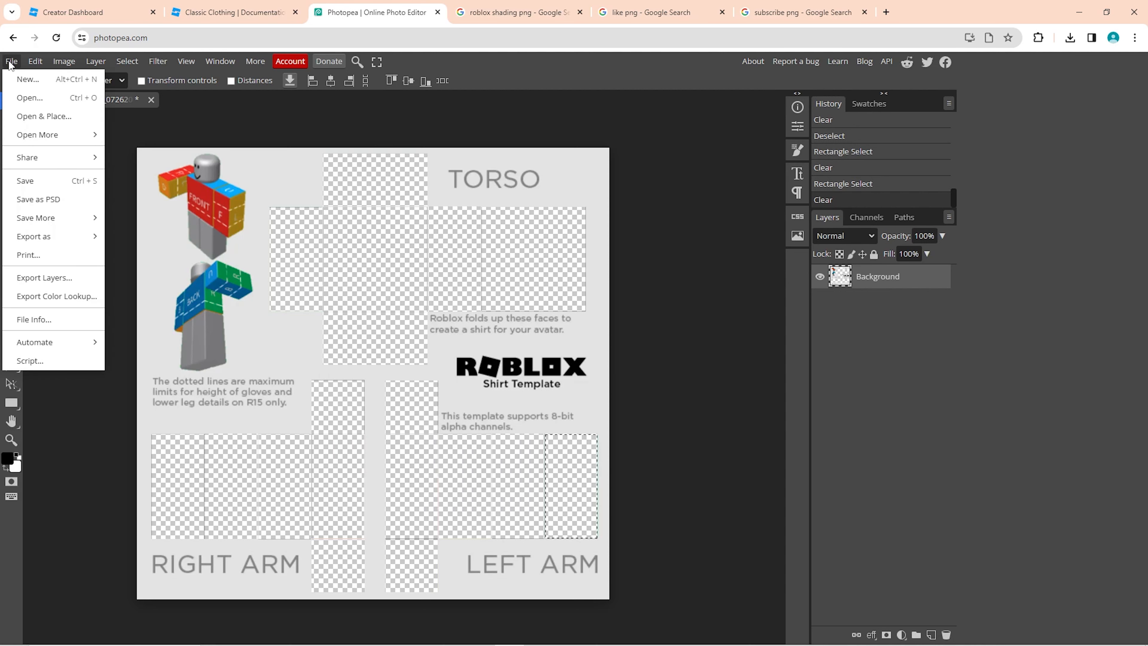
{"action": "mouse_move", "coordinate": [47, 234]}
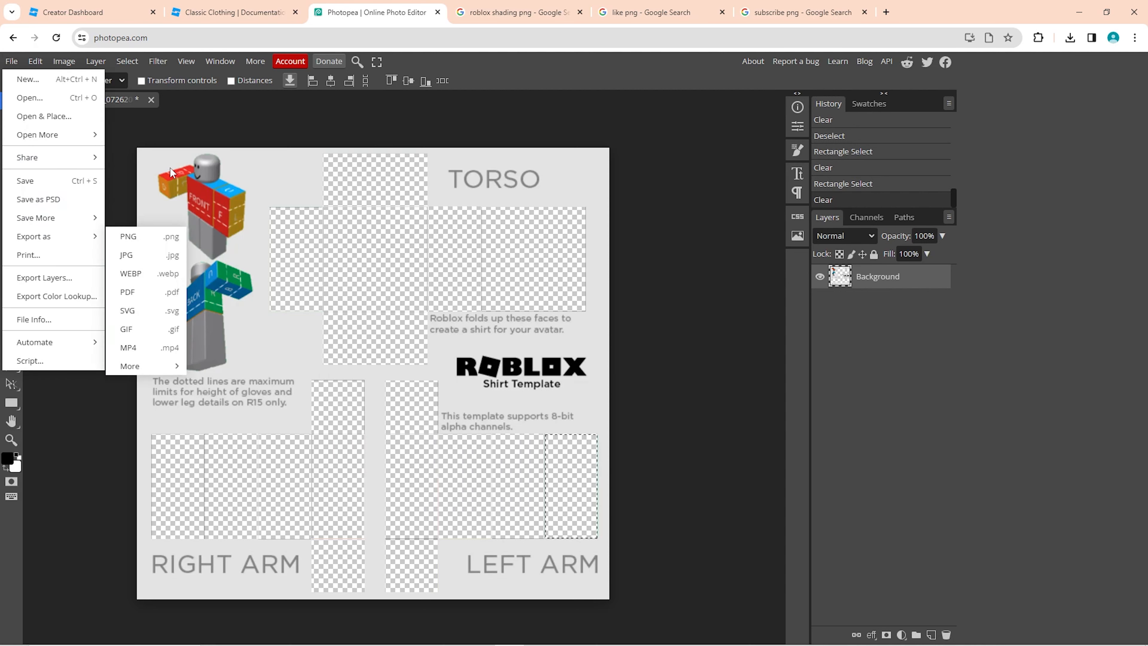
{"action": "left_click", "coordinate": [121, 134]}
{"action": "left_click", "coordinate": [11, 62]}
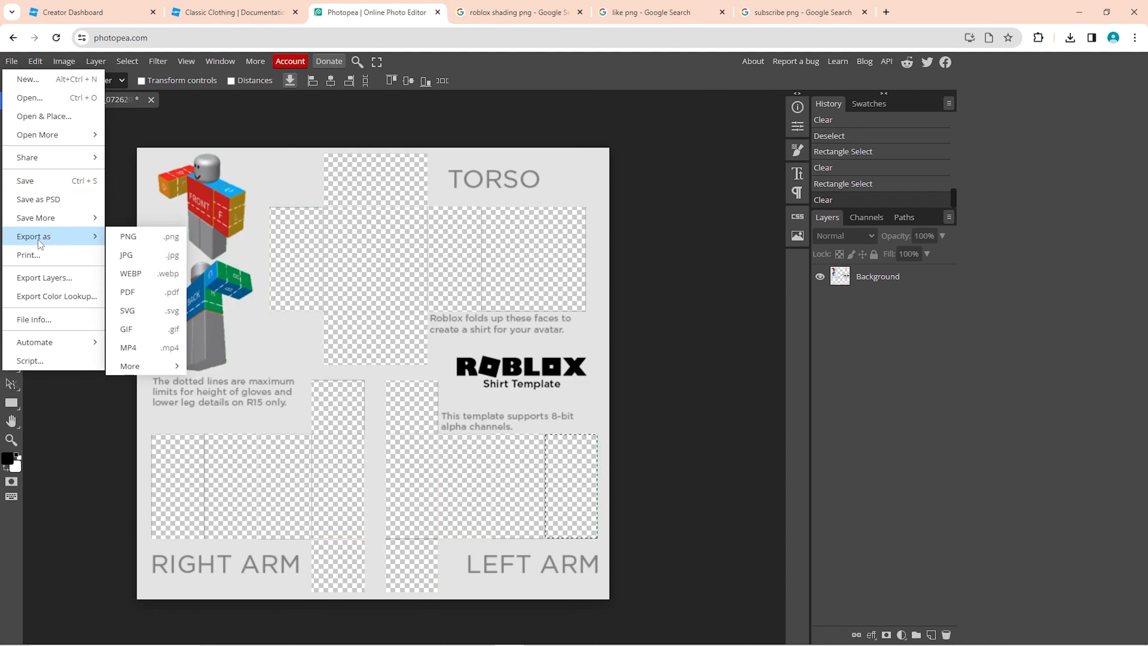
{"action": "left_click", "coordinate": [150, 238]}
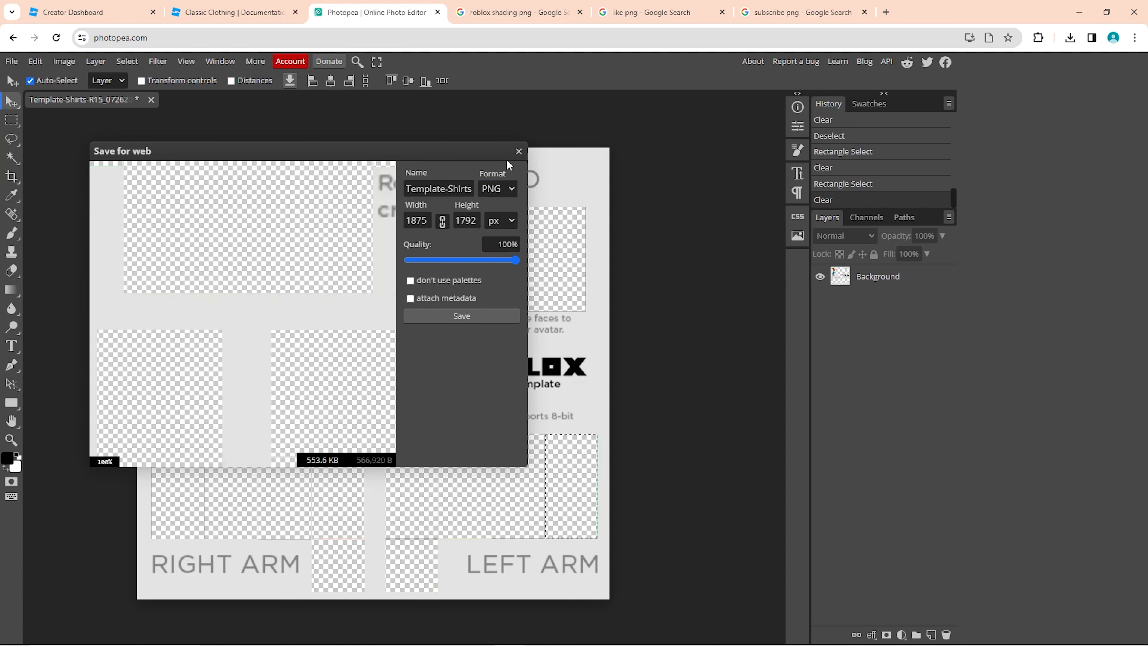
{"action": "left_click", "coordinate": [519, 151]}
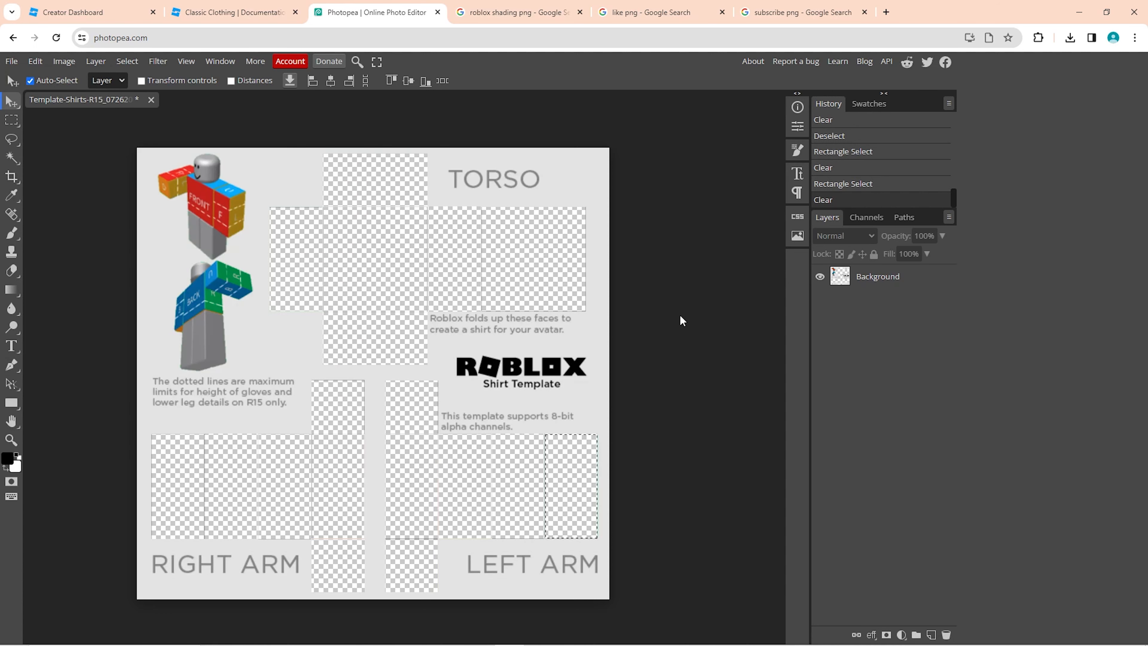
Step: Undo the accidental move of the template layer, clear the selection and return to the Move tool
{"action": "left_click_drag", "start_coordinate": [590, 427], "coordinate": [590, 428]}
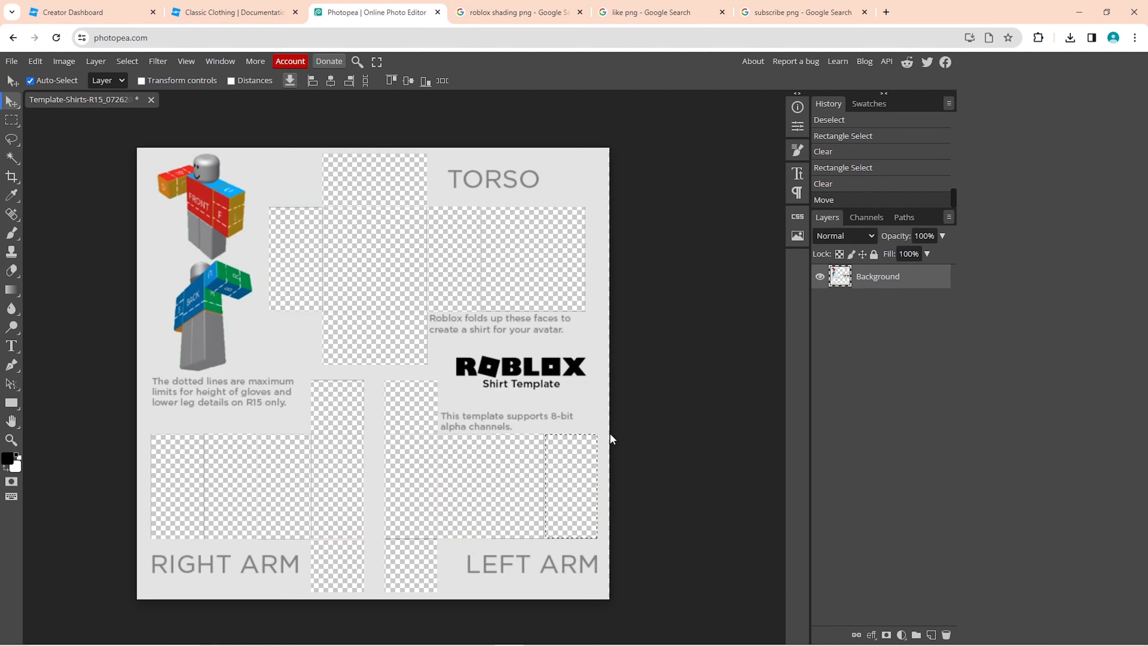
{"action": "key", "text": "ctrl+z"}
{"action": "key", "text": "ctrl+d"}
{"action": "key", "text": "m"}
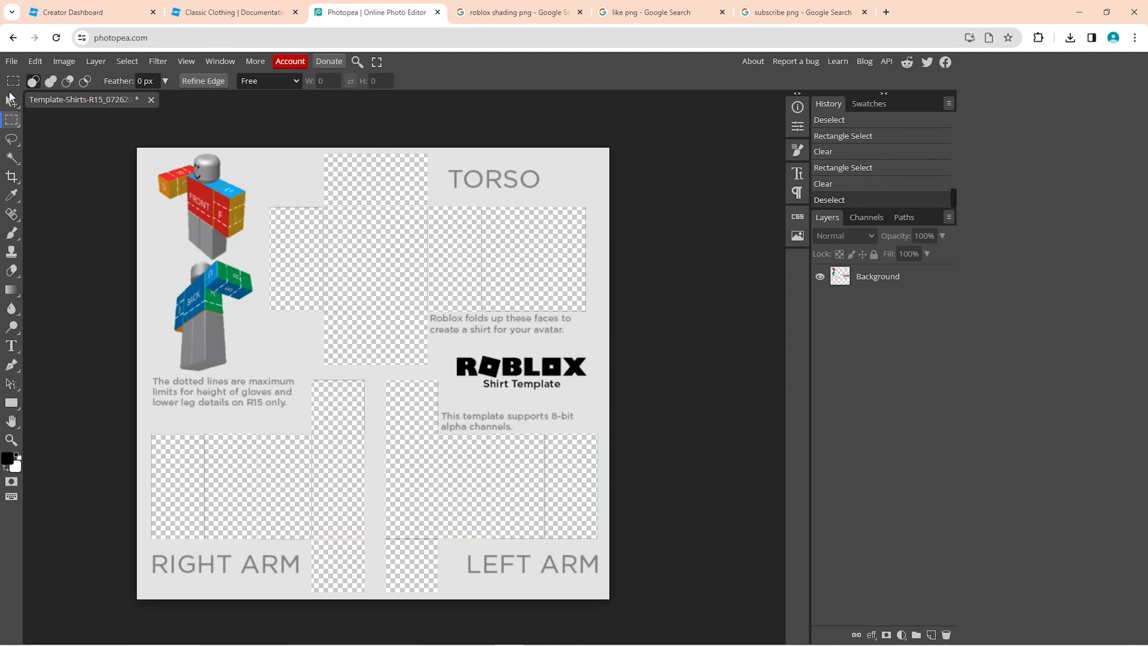
{"action": "left_click", "coordinate": [12, 102]}
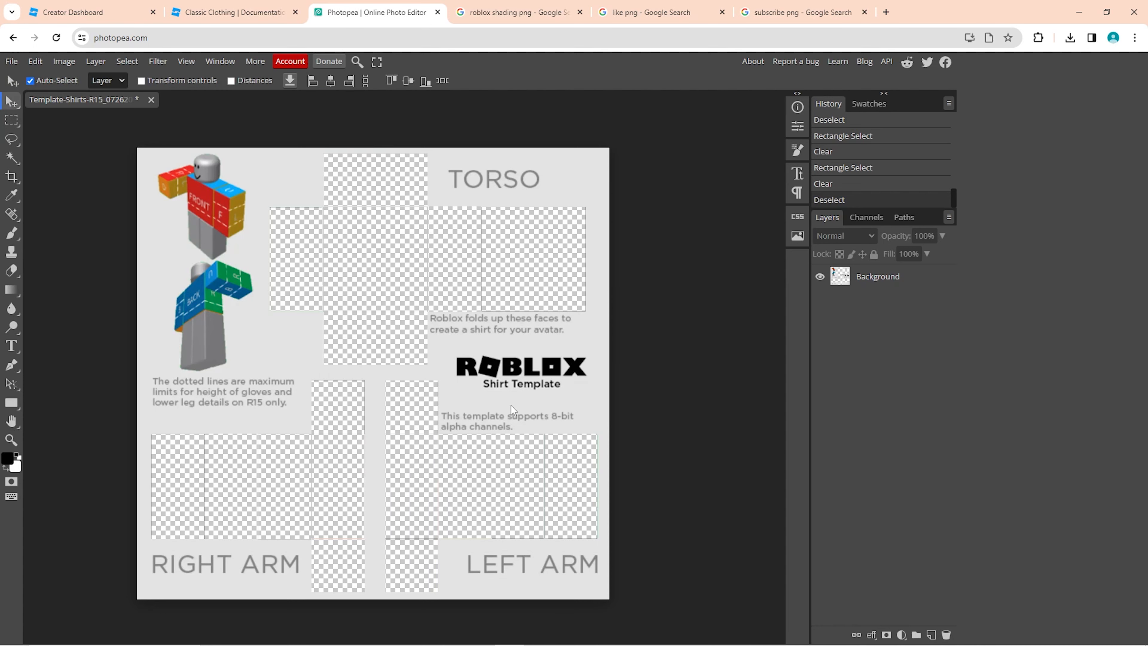
Step: Search Google Images for "orange" in a new browser tab
{"action": "key", "text": "ctrl+t"}
{"action": "left_click", "coordinate": [450, 289]}
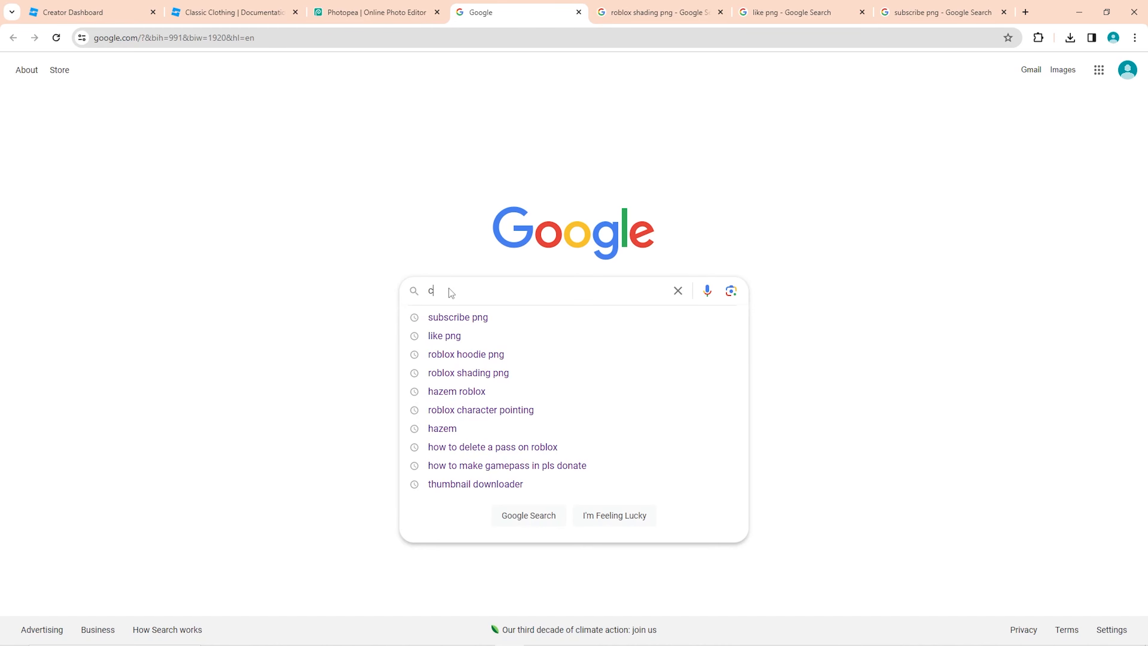
{"action": "type", "text": "orange"}
{"action": "key", "text": "Return"}
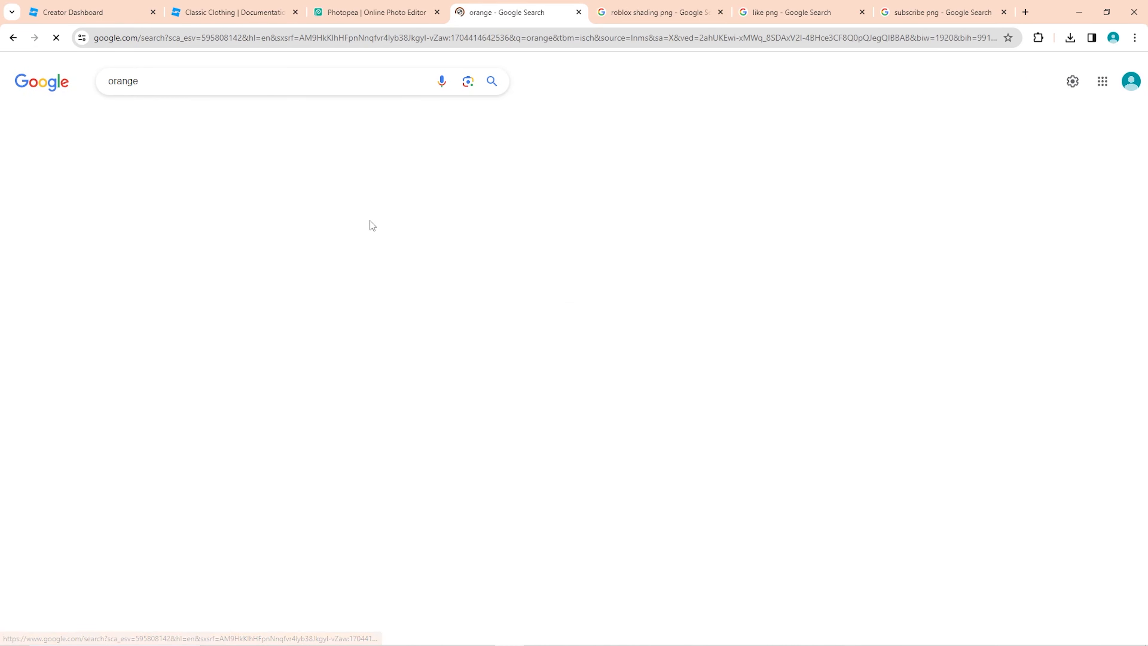
Step: Save the Burnt Orange image from HTML Color Codes in the Orange Colour results as burnt-orange-color-solid-background-1920x1080.png
{"action": "scroll", "coordinate": [626, 288], "scroll_direction": "down", "scroll_amount": 4}
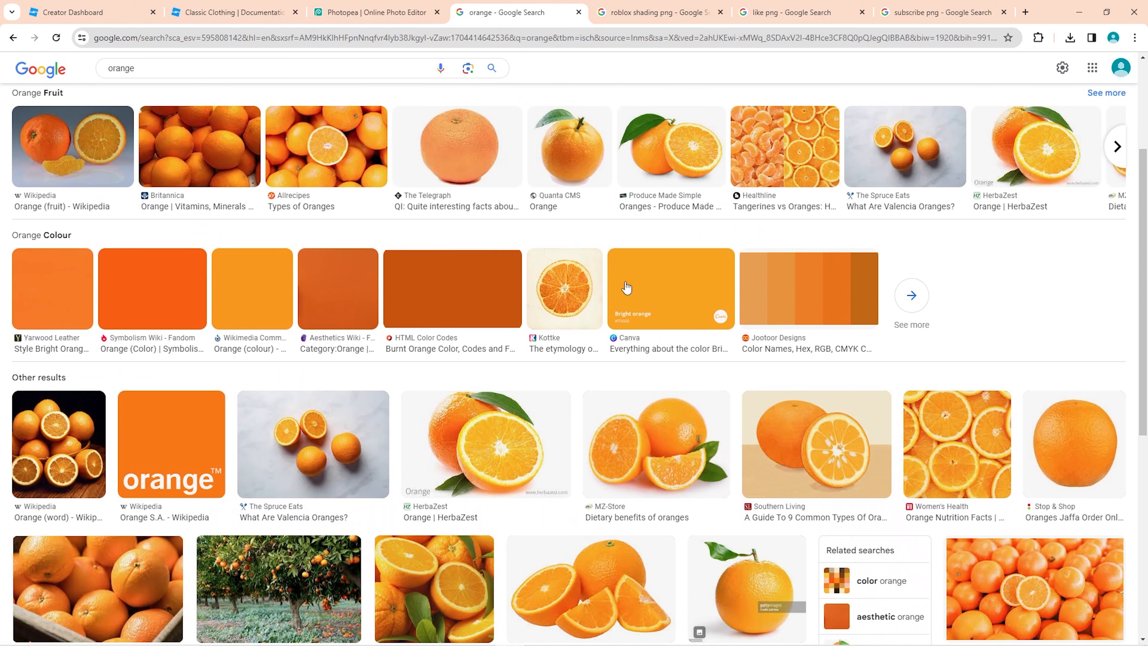
{"action": "scroll", "coordinate": [626, 288], "scroll_direction": "down", "scroll_amount": 5}
{"action": "scroll", "coordinate": [627, 287], "scroll_direction": "up", "scroll_amount": 4}
{"action": "left_click", "coordinate": [452, 229]}
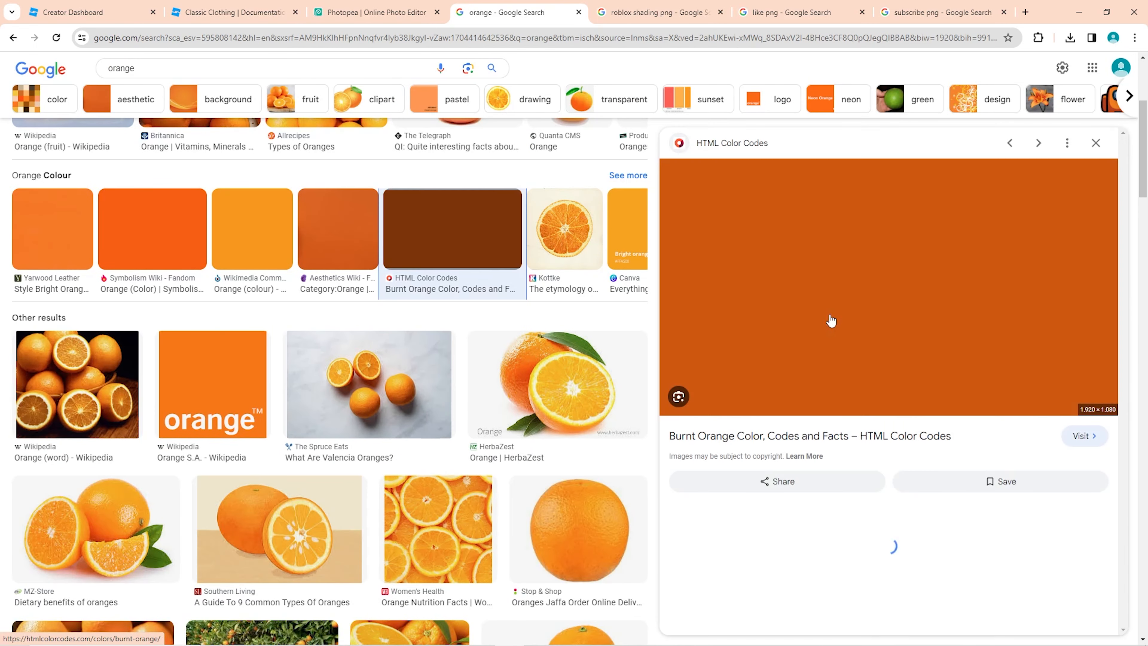
{"action": "right_click", "coordinate": [843, 303]}
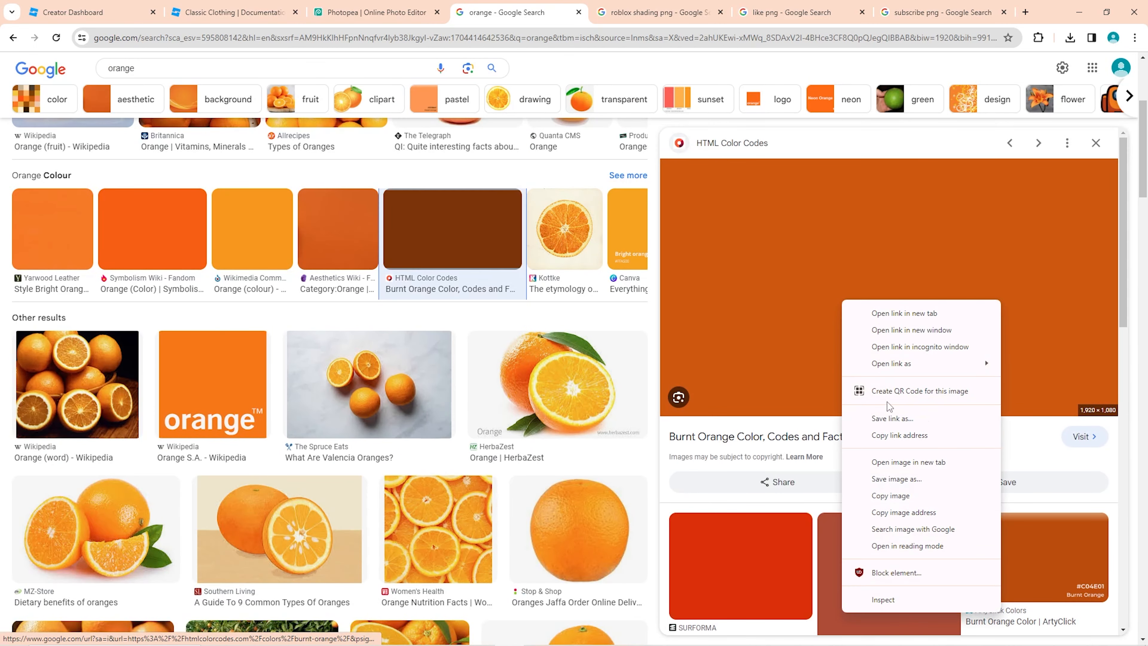
{"action": "left_click", "coordinate": [900, 479]}
{"action": "key", "text": "Return"}
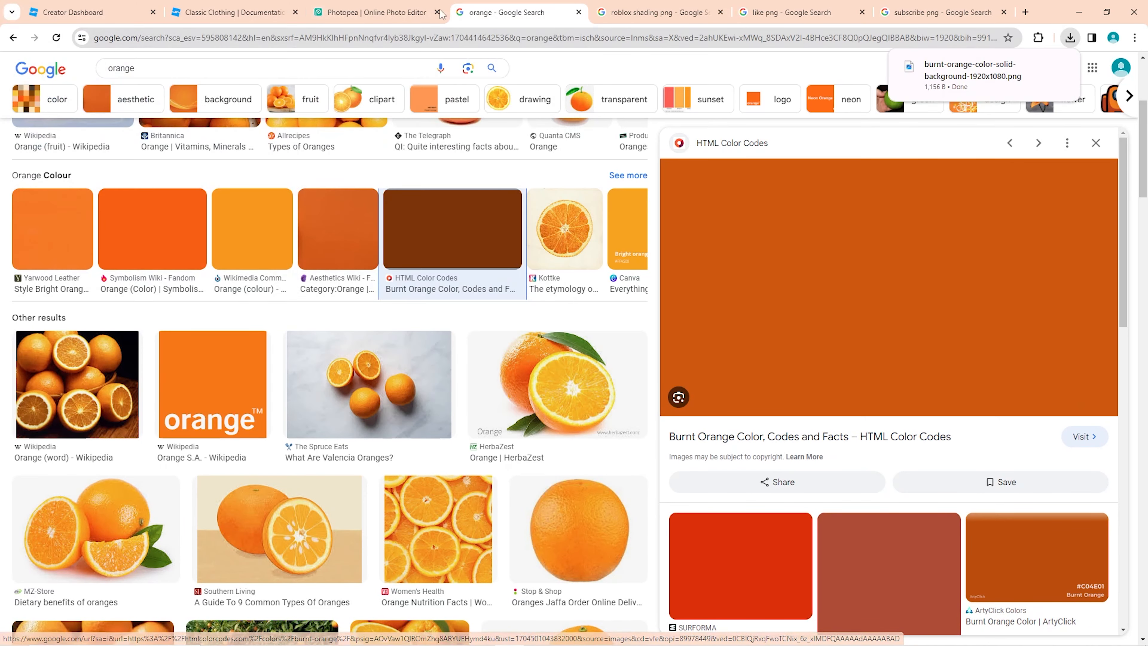
Step: Switch to Photopea, place the downloaded burnt-orange image in the shirt template, and stack its layer above Background
{"action": "left_click", "coordinate": [372, 10]}
{"action": "left_click", "coordinate": [1070, 37]}
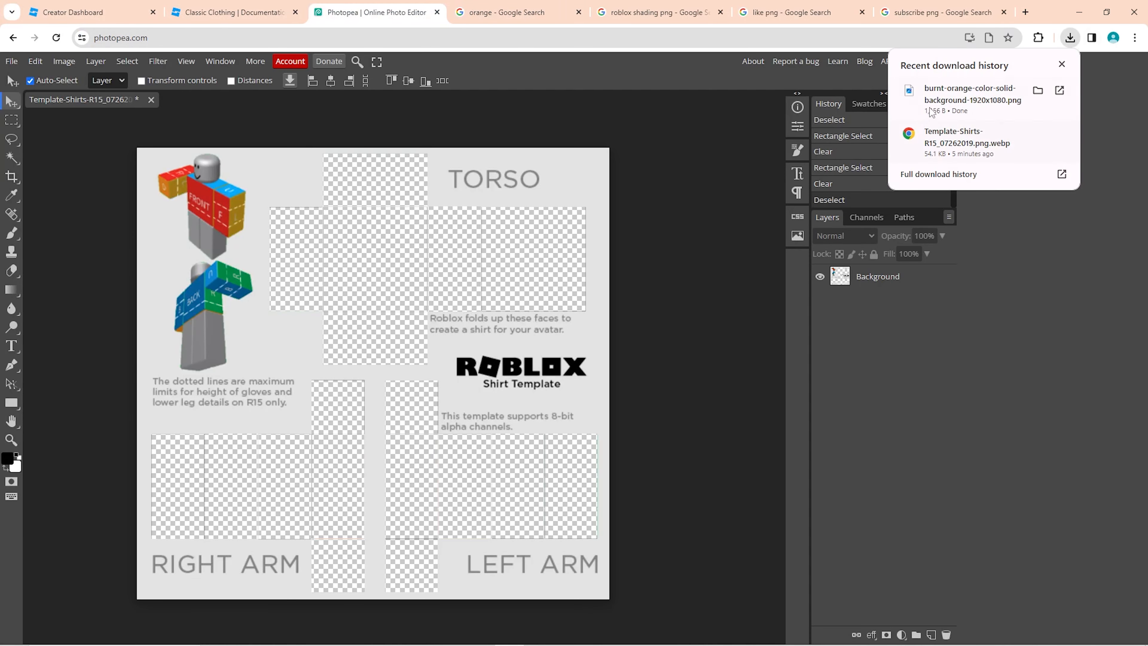
{"action": "left_click_drag", "start_coordinate": [930, 112], "coordinate": [361, 277]}
{"action": "left_click", "coordinate": [646, 242]}
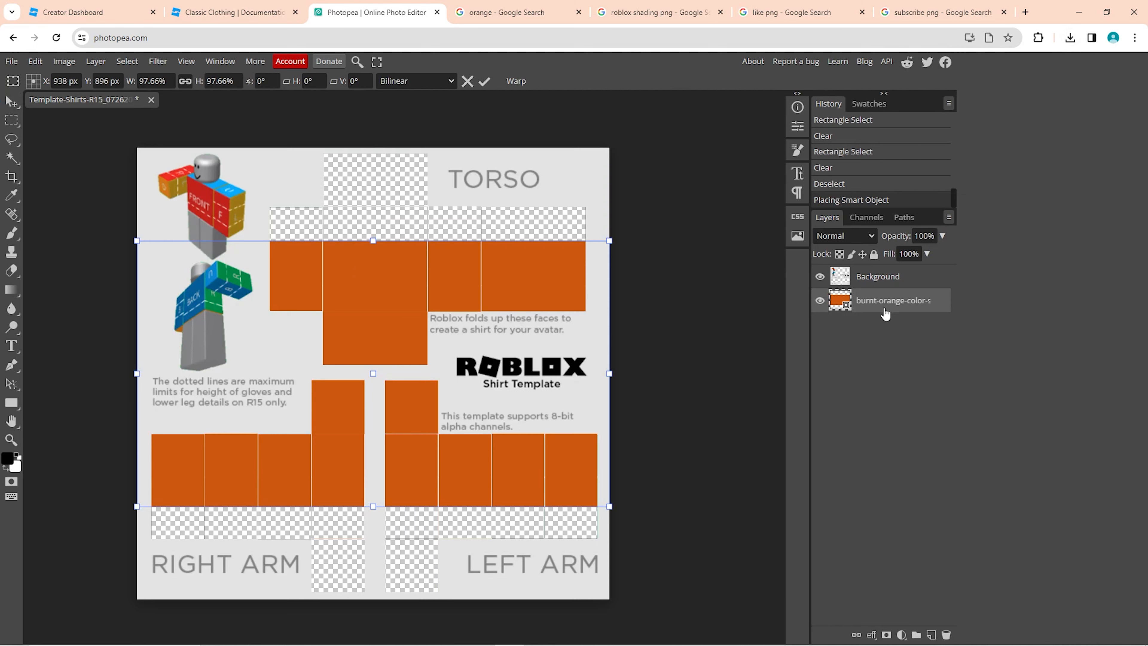
{"action": "left_click_drag", "start_coordinate": [885, 308], "coordinate": [887, 271]}
{"action": "left_click_drag", "start_coordinate": [393, 310], "coordinate": [327, 289]}
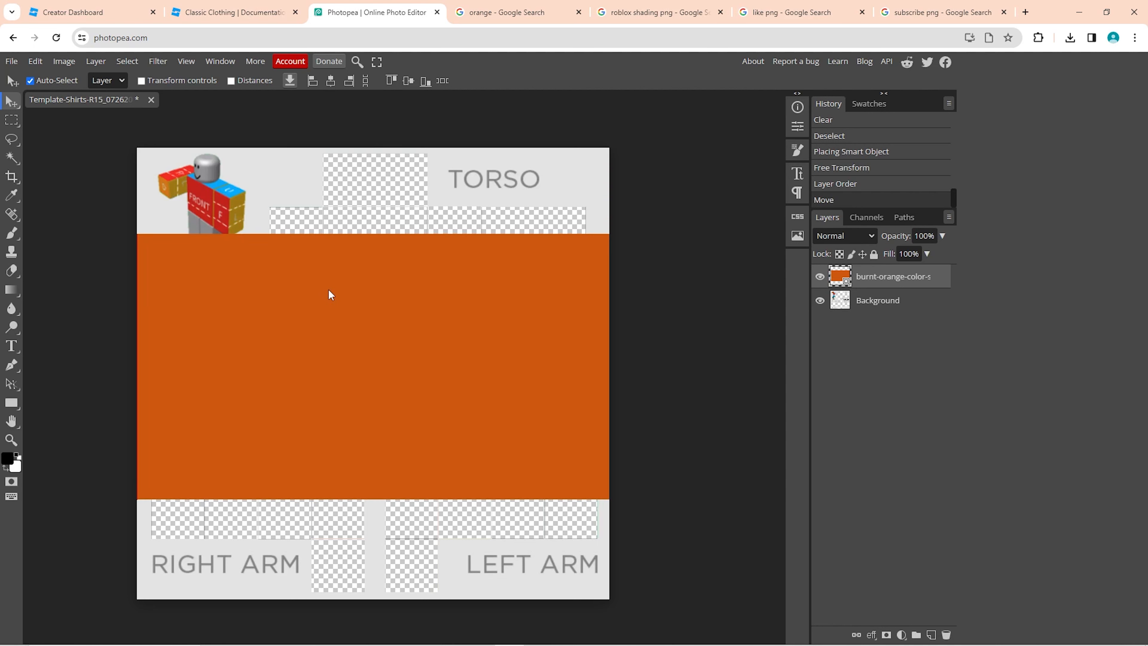
Step: Scale the burnt-orange layer to about 175% so it covers the whole canvas, and stack it below Background
{"action": "left_click", "coordinate": [149, 87]}
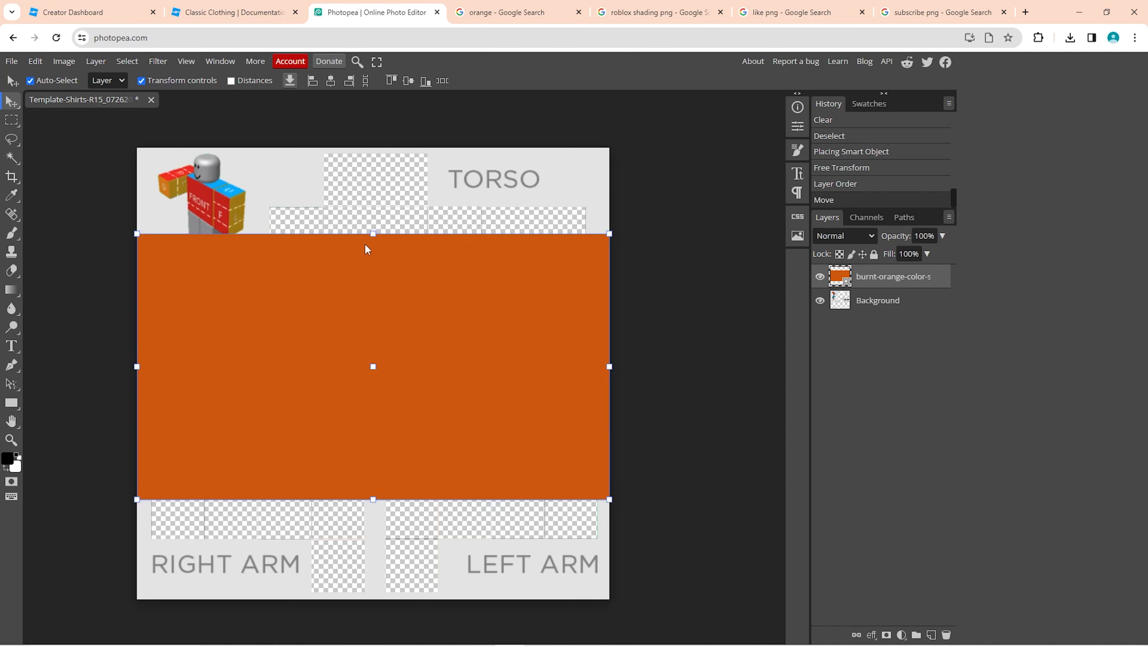
{"action": "left_click_drag", "start_coordinate": [373, 234], "coordinate": [374, 144]}
{"action": "left_click_drag", "start_coordinate": [374, 499], "coordinate": [397, 621]}
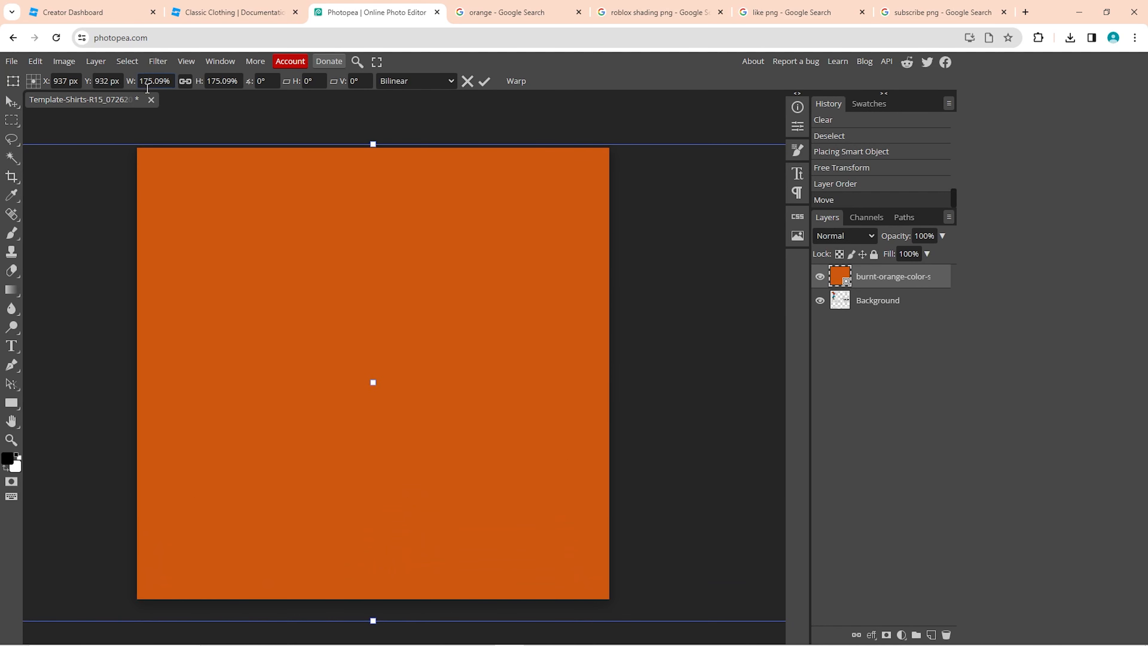
{"action": "left_click", "coordinate": [12, 102]}
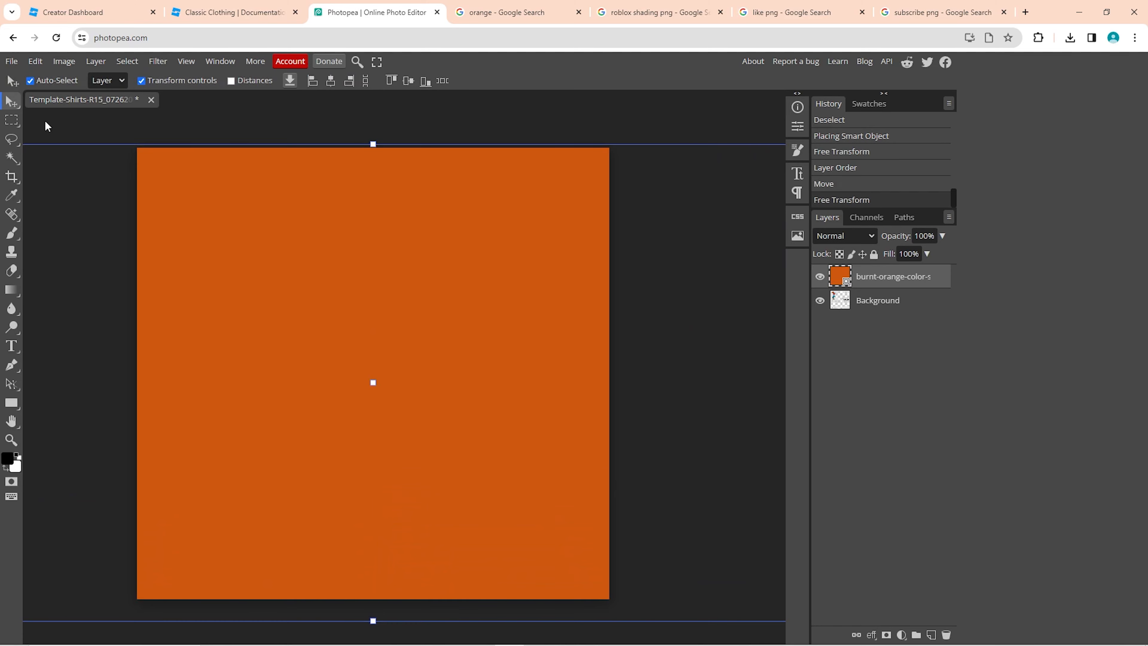
{"action": "left_click", "coordinate": [142, 82]}
{"action": "left_click_drag", "start_coordinate": [251, 277], "coordinate": [277, 278]}
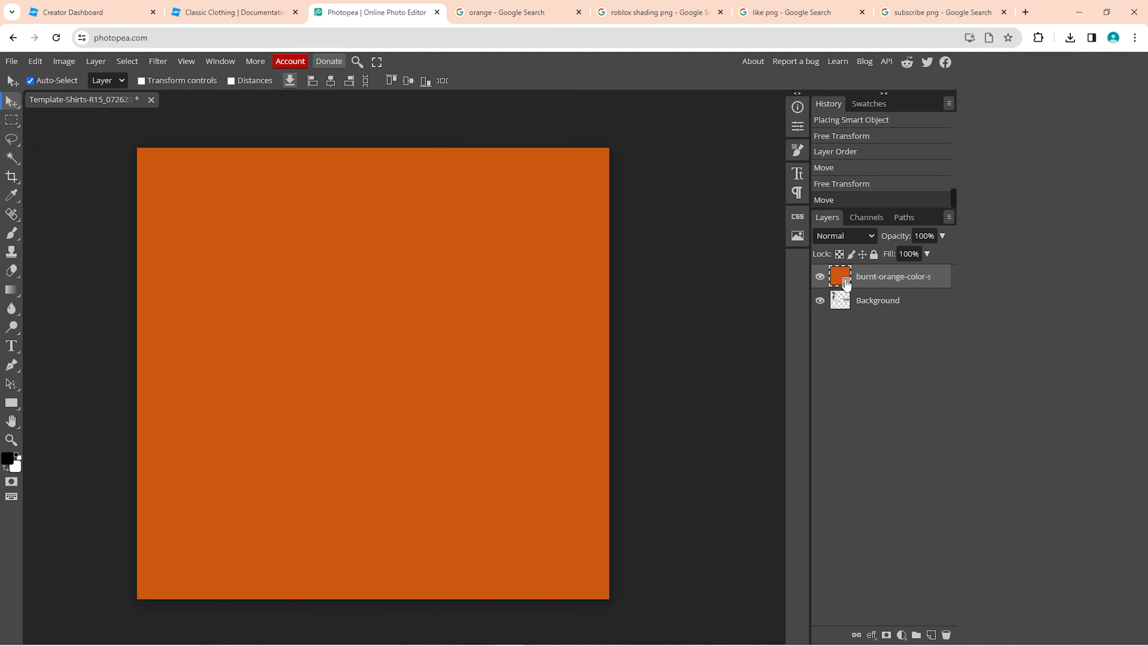
{"action": "left_click_drag", "start_coordinate": [879, 281], "coordinate": [878, 305]}
{"action": "left_click", "coordinate": [878, 280]}
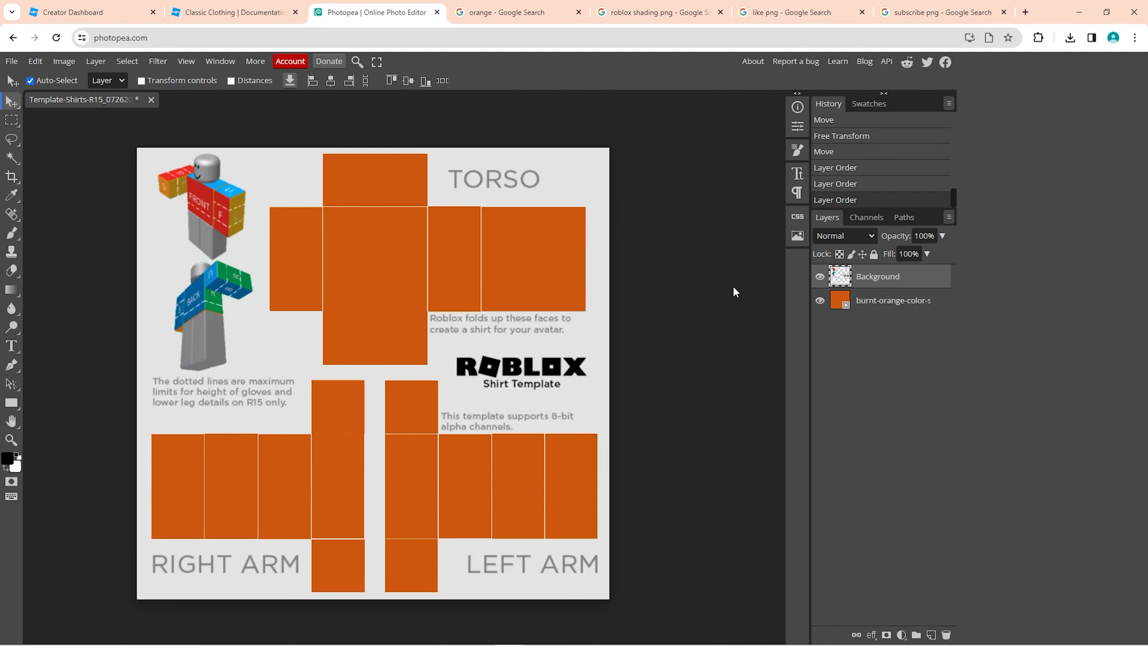
{"action": "scroll", "coordinate": [375, 317], "scroll_direction": "down", "scroll_amount": 2}
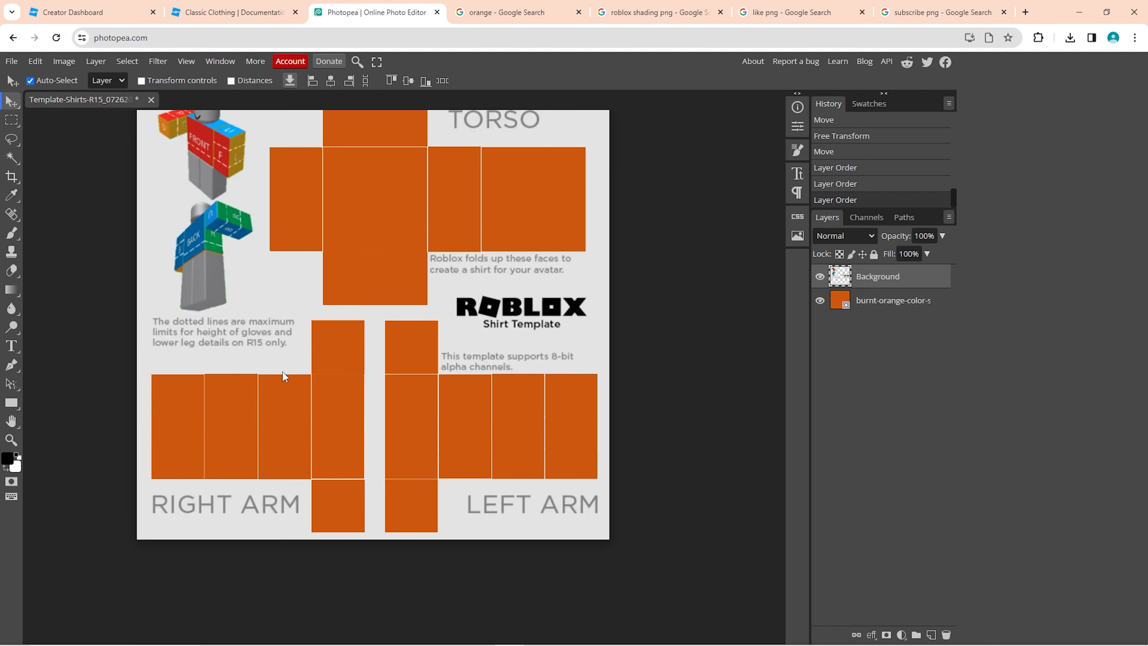
{"action": "scroll", "coordinate": [283, 376], "scroll_direction": "up", "scroll_amount": 2}
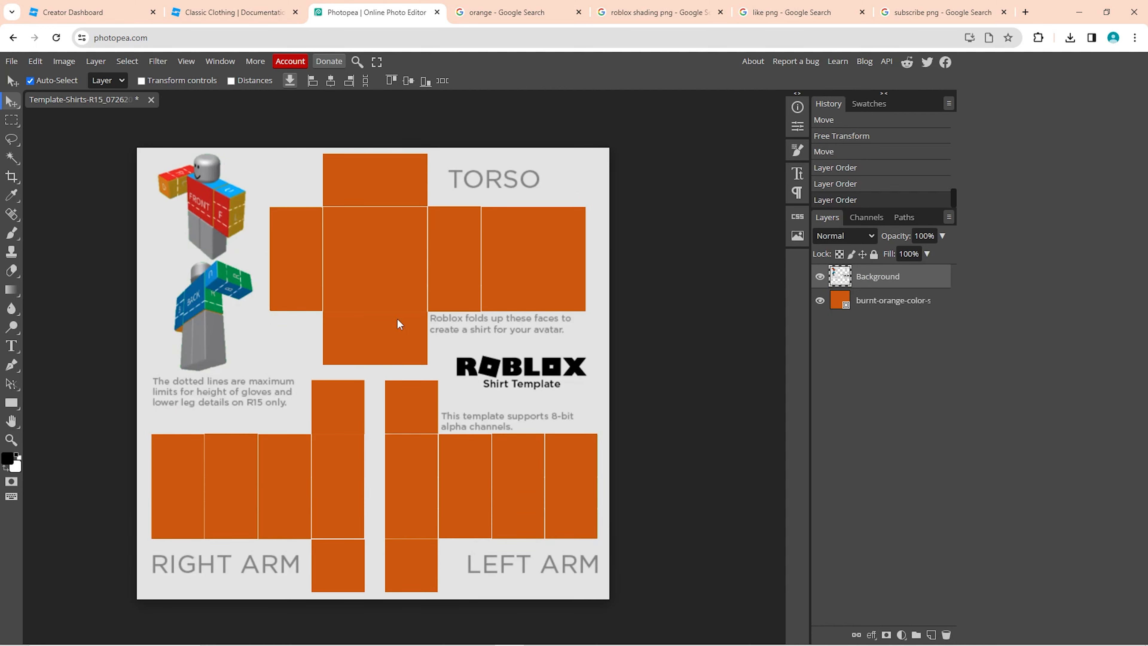
{"action": "scroll", "coordinate": [340, 284], "scroll_direction": "down", "scroll_amount": 2}
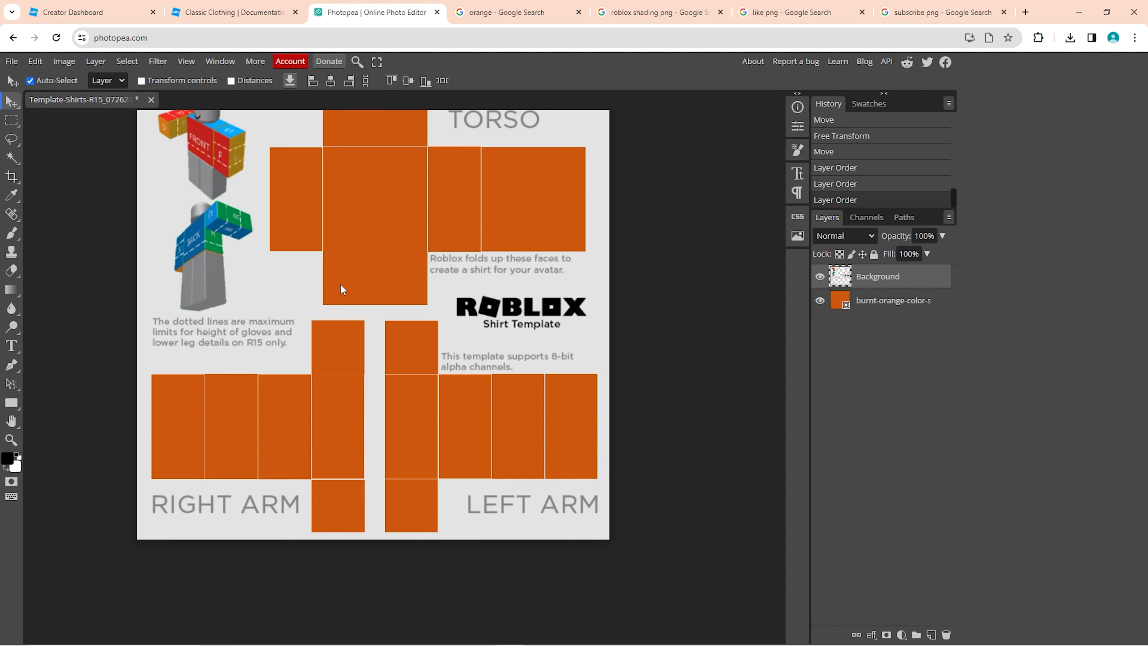
{"action": "scroll", "coordinate": [300, 320], "scroll_direction": "up", "scroll_amount": 2}
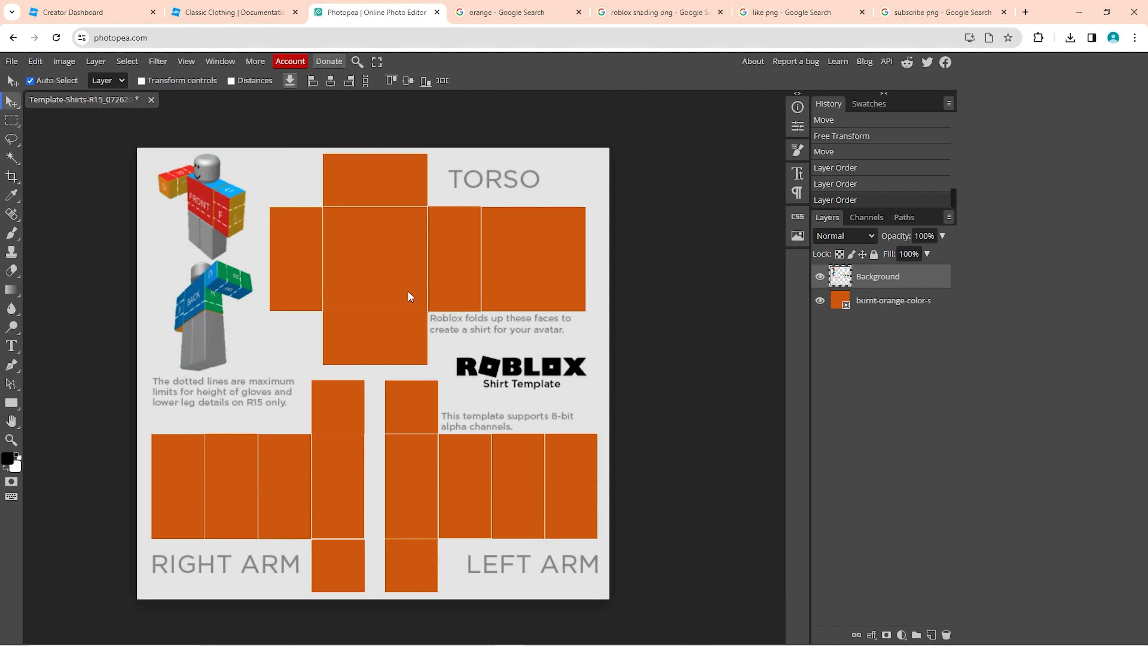
Step: Open the PNGWing Roblox T-shirt shading template from the "roblox shading png" results and download it at 1000 px width
{"action": "left_click", "coordinate": [672, 6]}
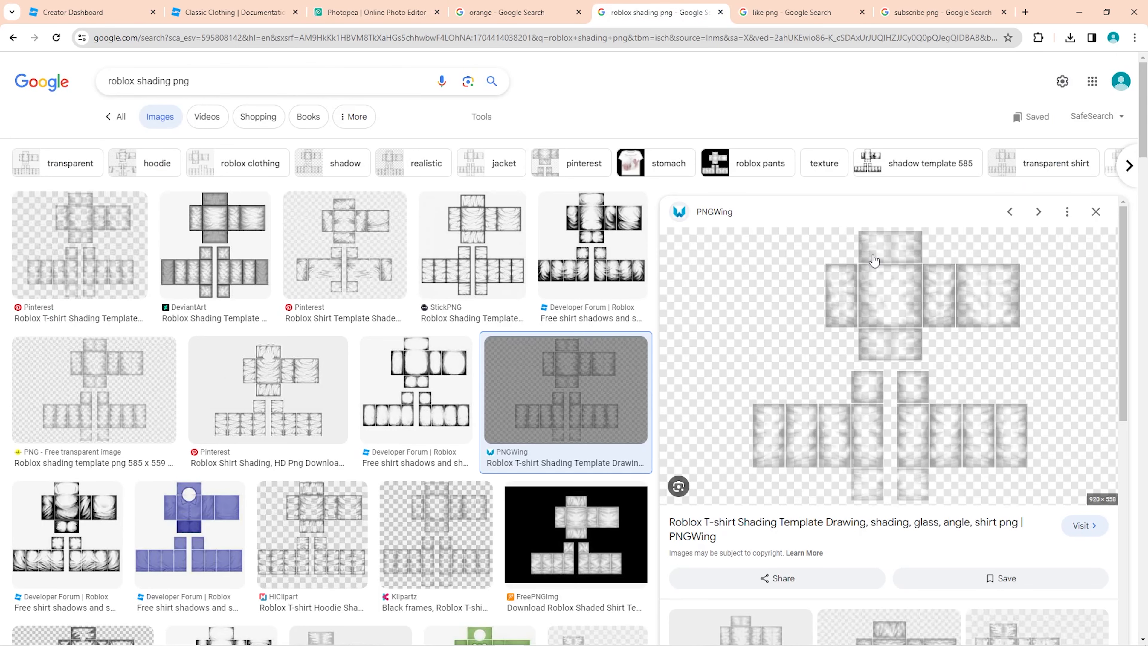
{"action": "left_click", "coordinate": [844, 309]}
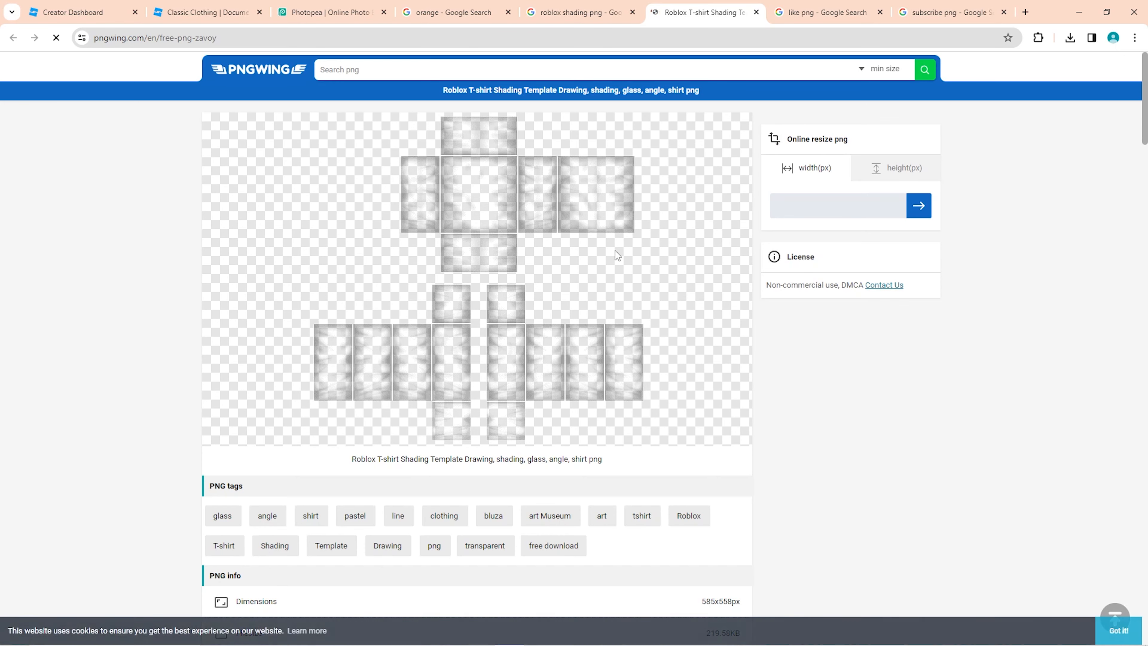
{"action": "left_click", "coordinate": [921, 208]}
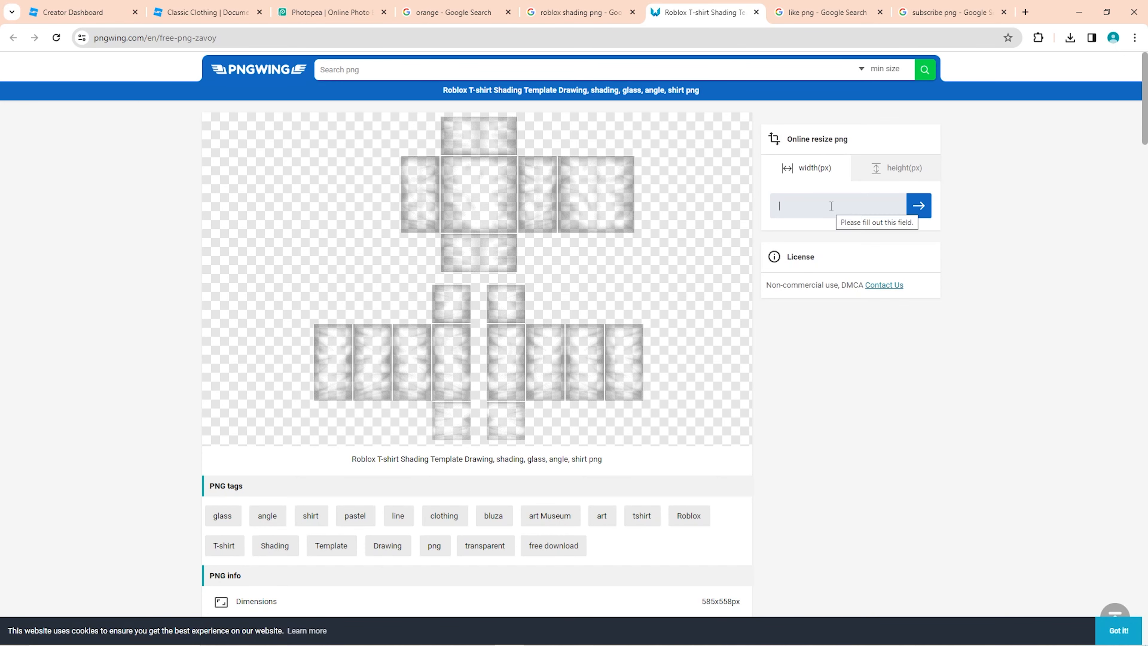
{"action": "type", "text": "1000"}
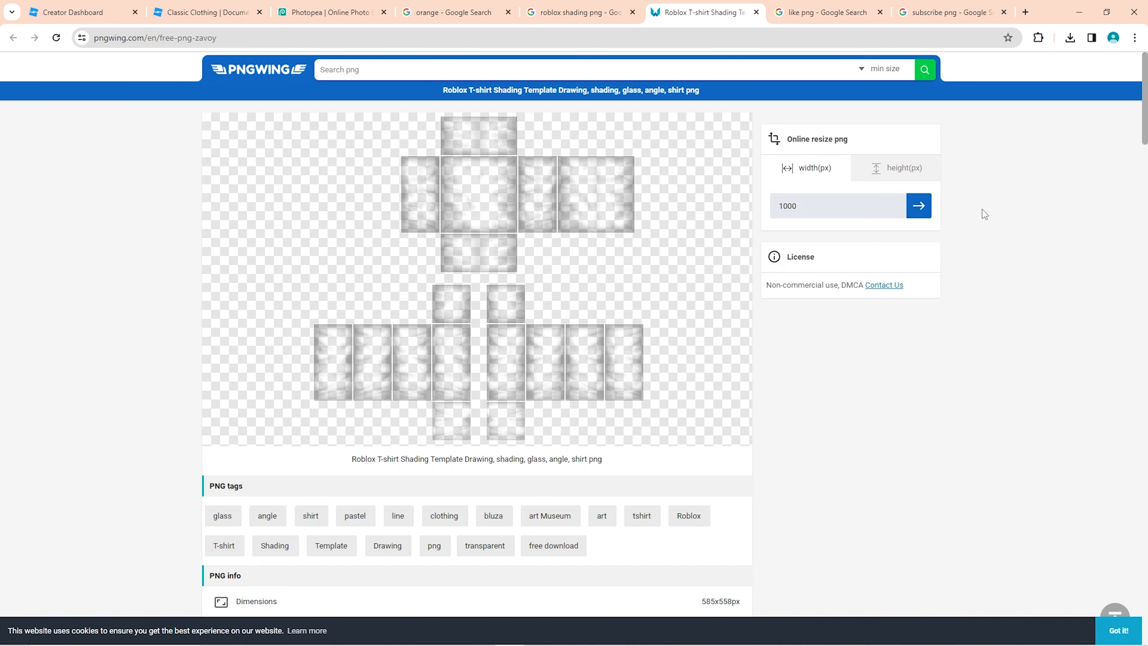
{"action": "left_click", "coordinate": [926, 213]}
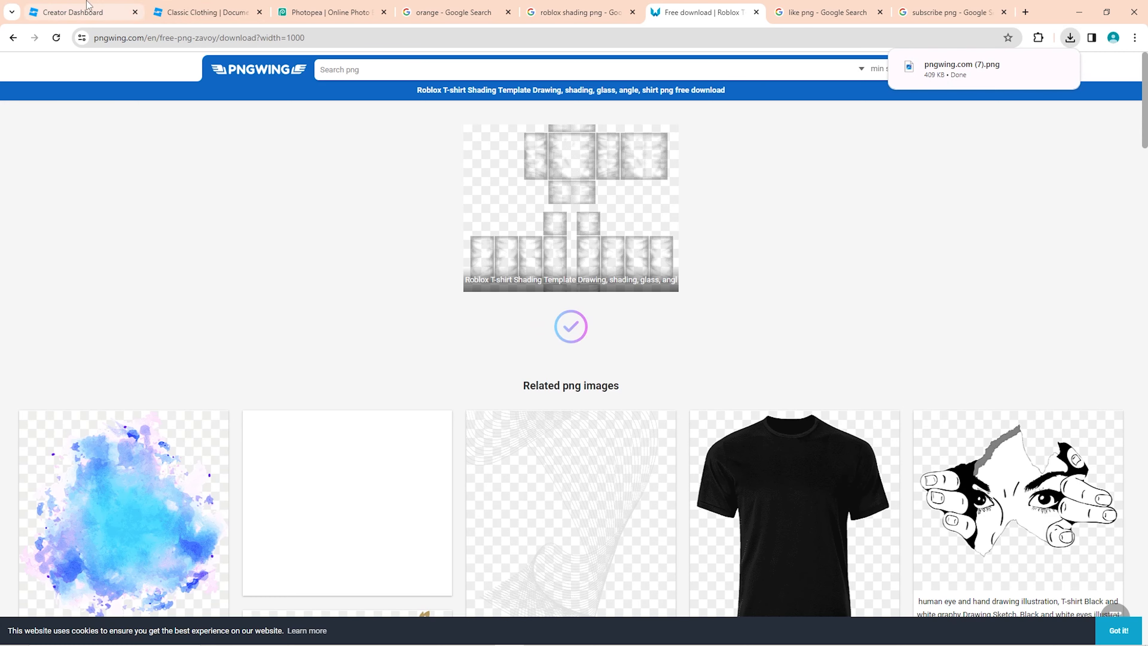
Step: Switch to Photopea, place the pngwing.com (7) shading image scaled to about 190% over the whole template, and stack it below Background
{"action": "left_click", "coordinate": [314, 9]}
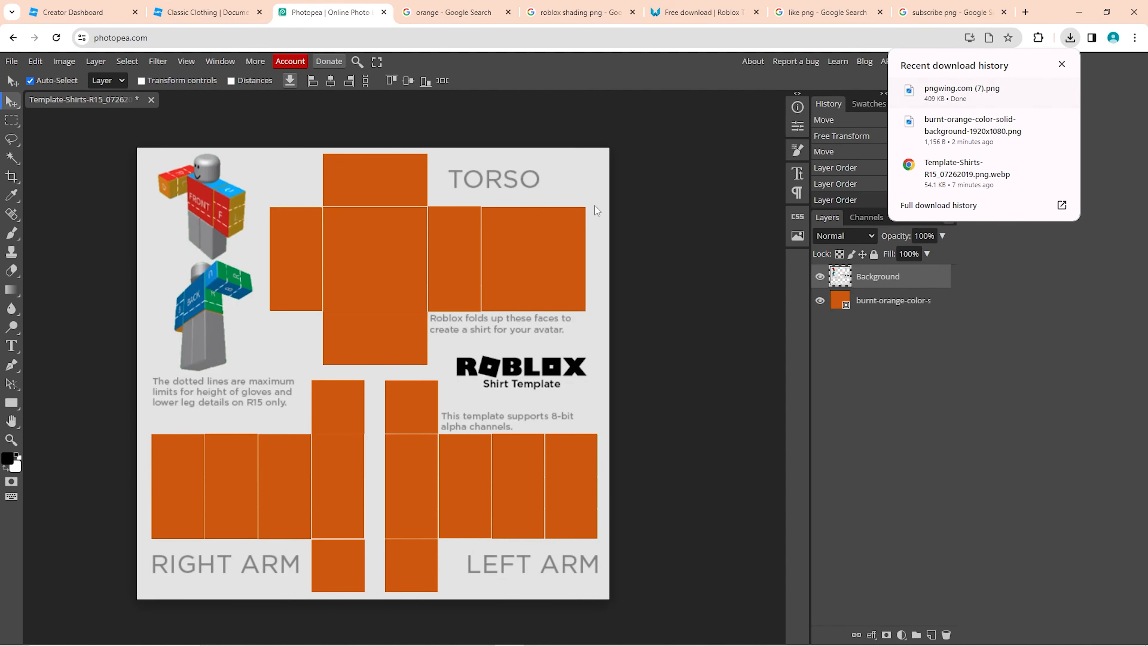
{"action": "left_click_drag", "start_coordinate": [962, 91], "coordinate": [404, 335]}
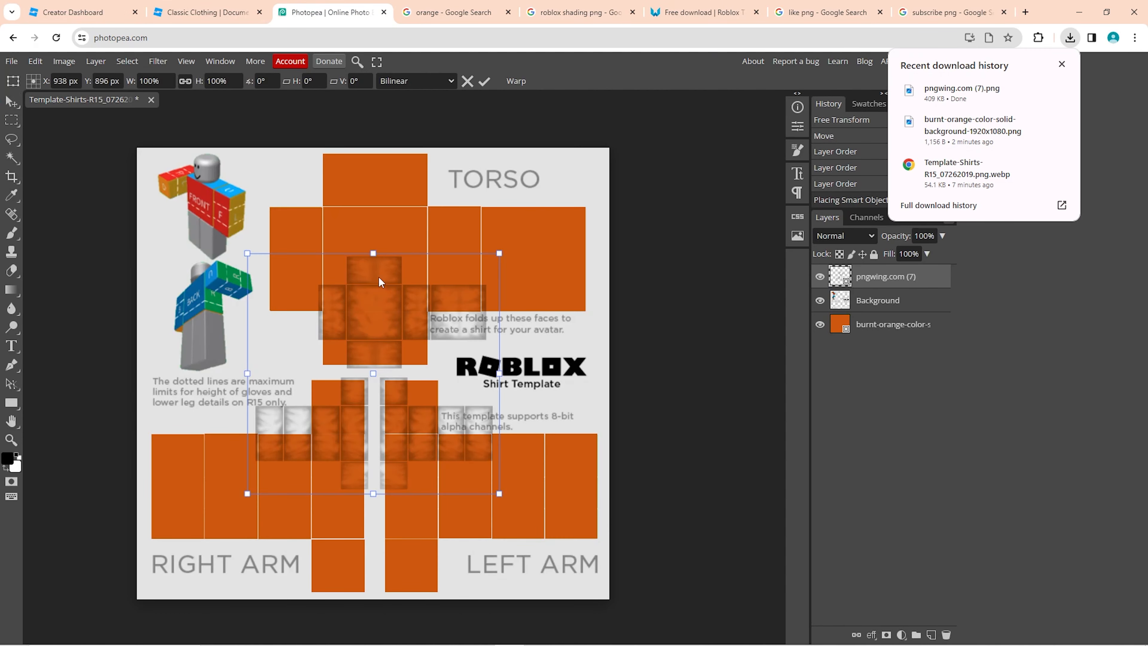
{"action": "left_click_drag", "start_coordinate": [373, 253], "coordinate": [372, 148]}
{"action": "left_click_drag", "start_coordinate": [373, 494], "coordinate": [373, 604]}
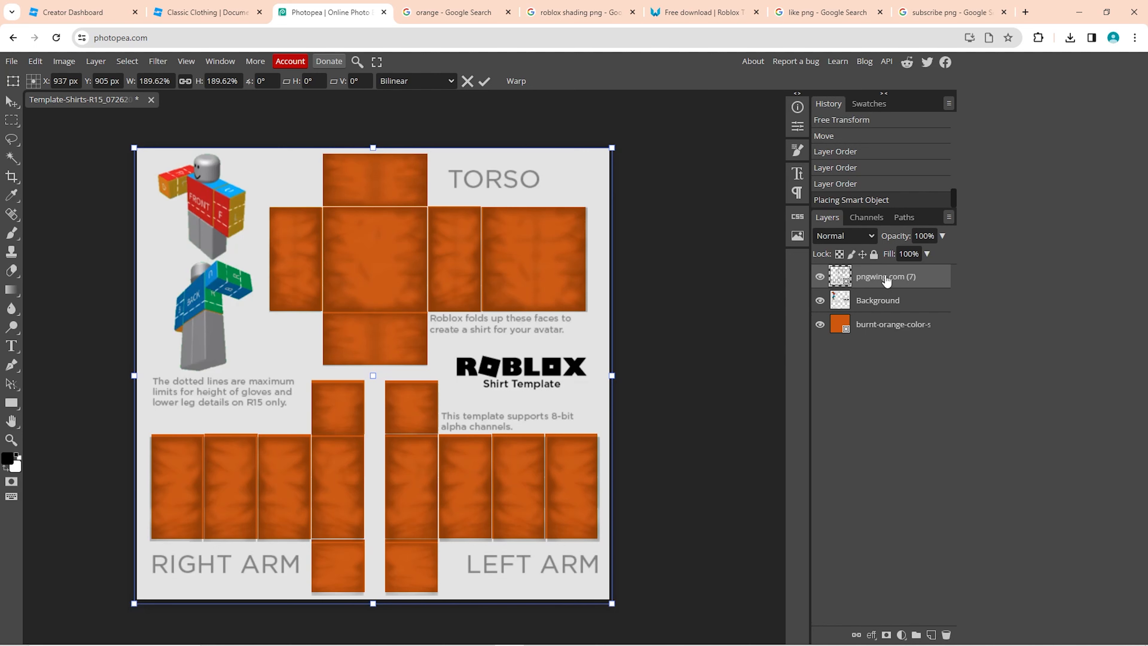
{"action": "left_click_drag", "start_coordinate": [885, 277], "coordinate": [885, 321]}
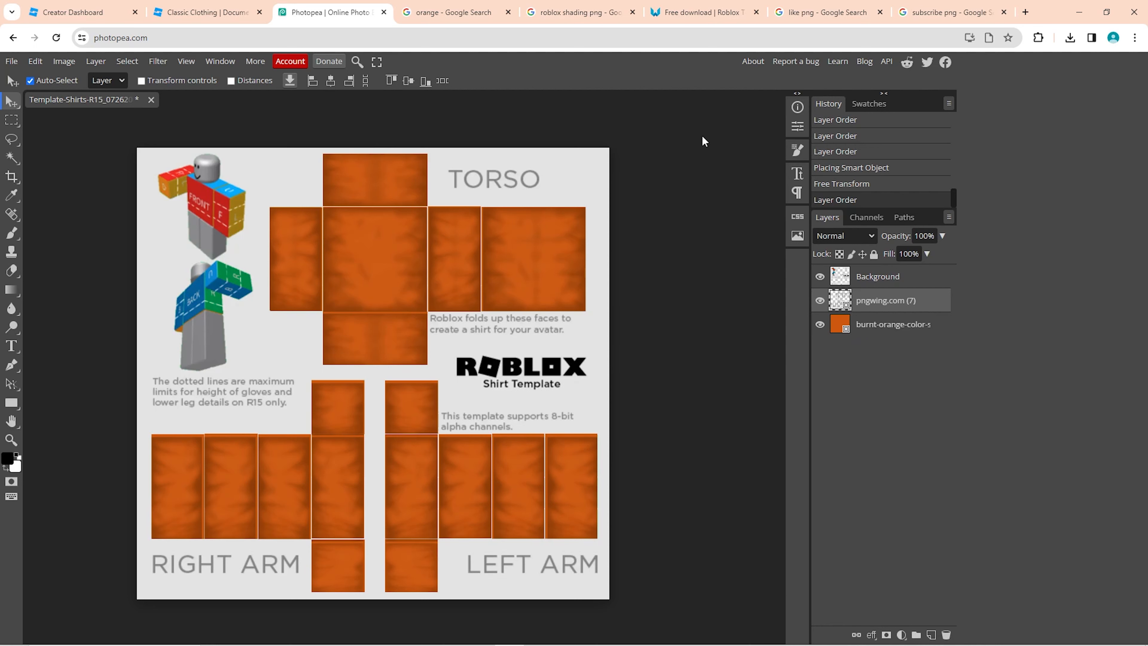
Step: Get the blue thumbs-up image from the "like png" results and place it on the back torso panel, scaled to 22.5%
{"action": "left_click", "coordinate": [817, 12]}
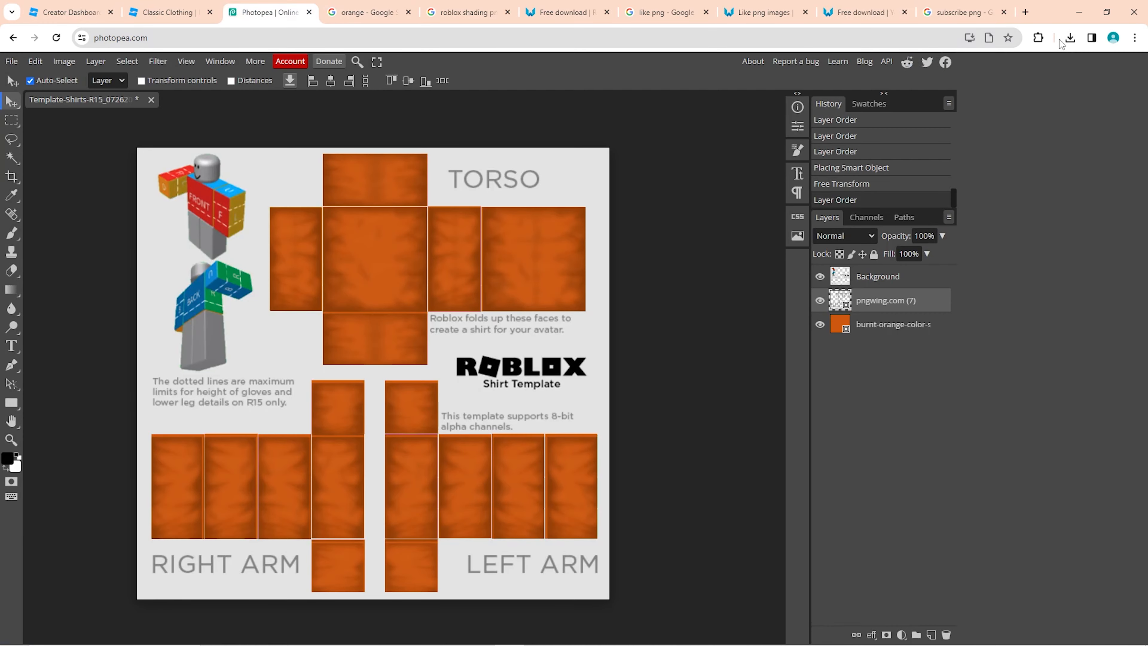
{"action": "left_click_drag", "start_coordinate": [963, 93], "coordinate": [366, 281]}
{"action": "left_click_drag", "start_coordinate": [407, 347], "coordinate": [500, 312]}
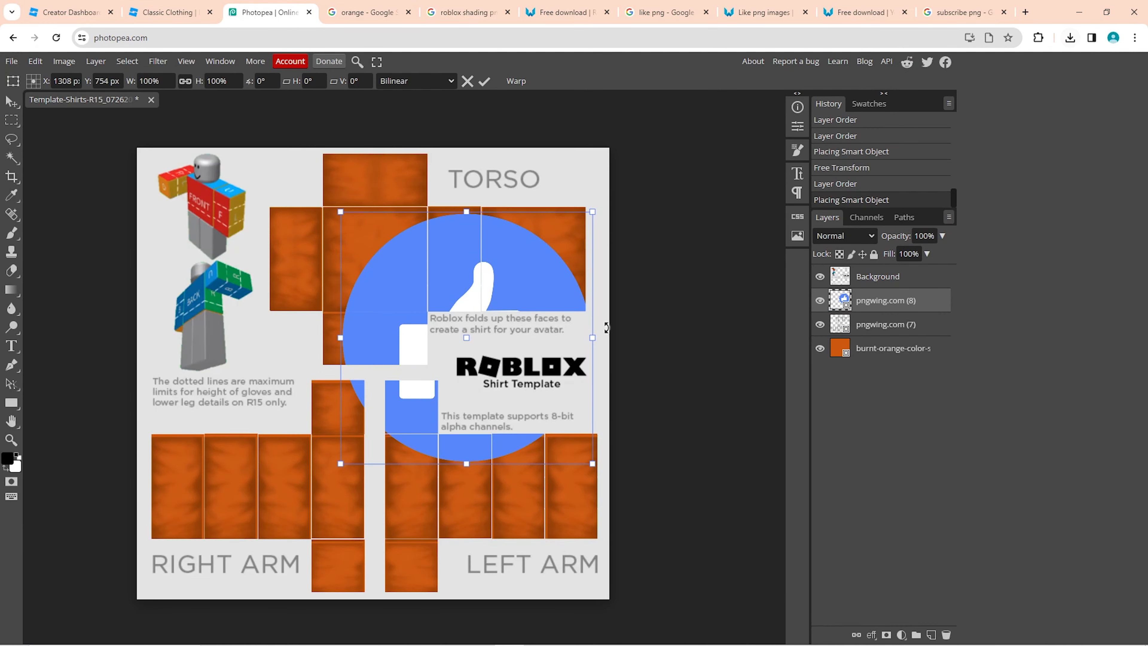
{"action": "left_click_drag", "start_coordinate": [594, 340], "coordinate": [548, 267]}
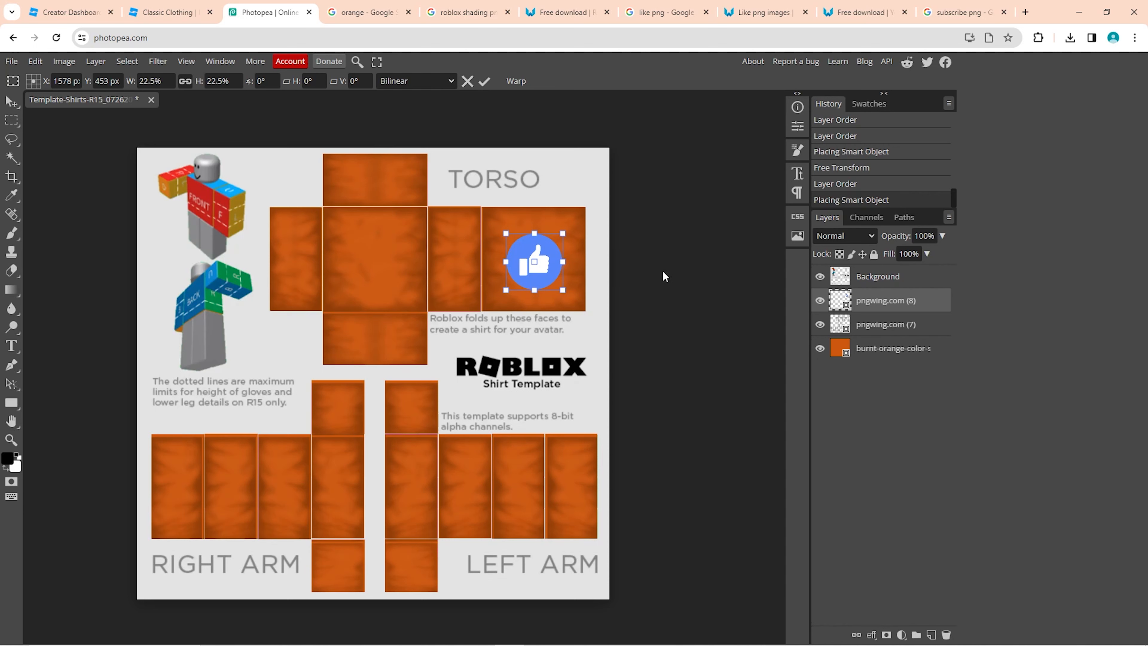
Step: Download the Pixabay Subscribe button as subscribe-5408999_1280.png from the "subscribe png" results, and return to the template in Photopea
{"action": "left_click", "coordinate": [706, 12]}
{"action": "left_click", "coordinate": [863, 12]}
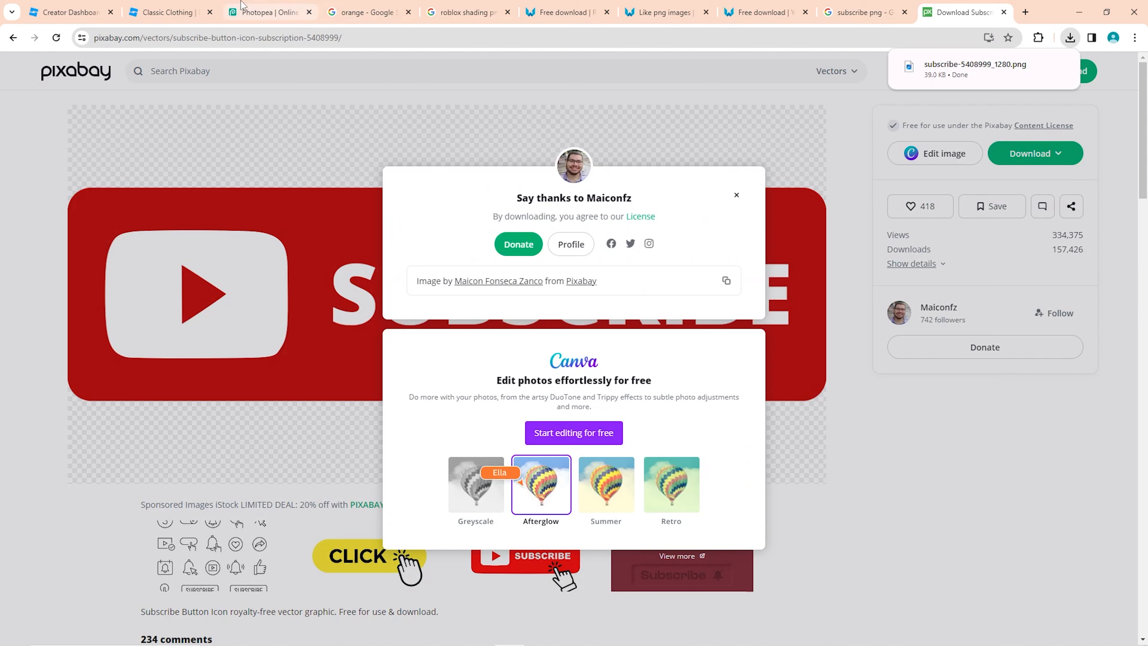
{"action": "left_click", "coordinate": [258, 12]}
{"action": "left_click", "coordinate": [1070, 38]}
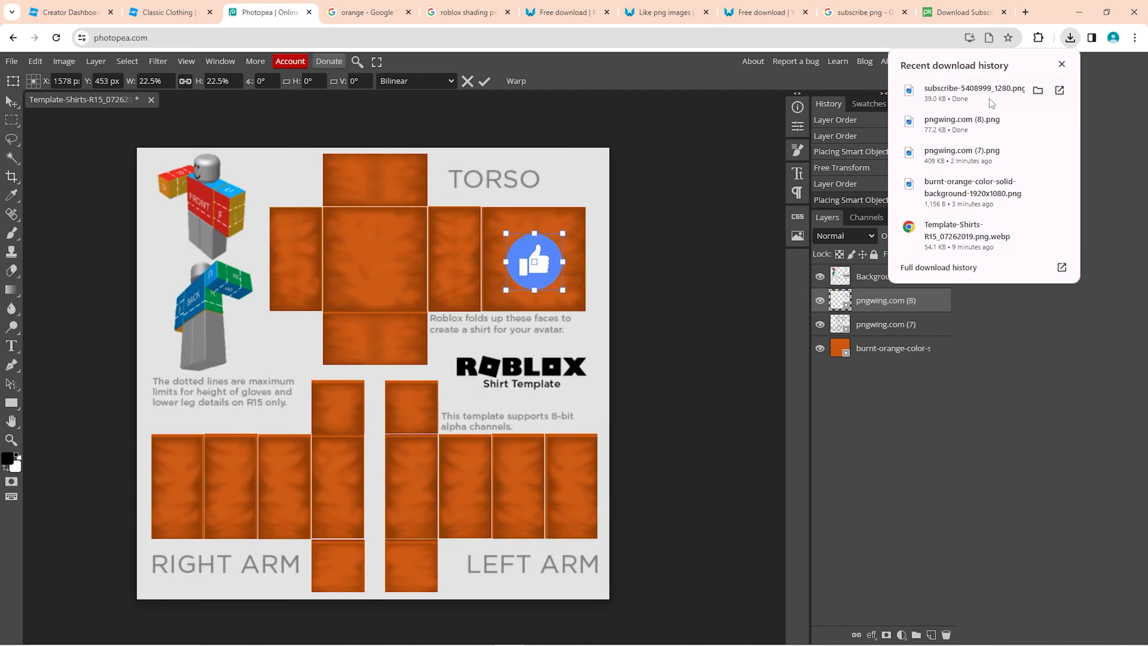
Step: Place the Subscribe button image on the front torso panel, scaled to about 26%, and position it slightly above the panel's middle
{"action": "left_click_drag", "start_coordinate": [972, 92], "coordinate": [374, 243]}
{"action": "left_click_drag", "start_coordinate": [373, 293], "coordinate": [373, 367]}
{"action": "left_click_drag", "start_coordinate": [403, 412], "coordinate": [402, 258]}
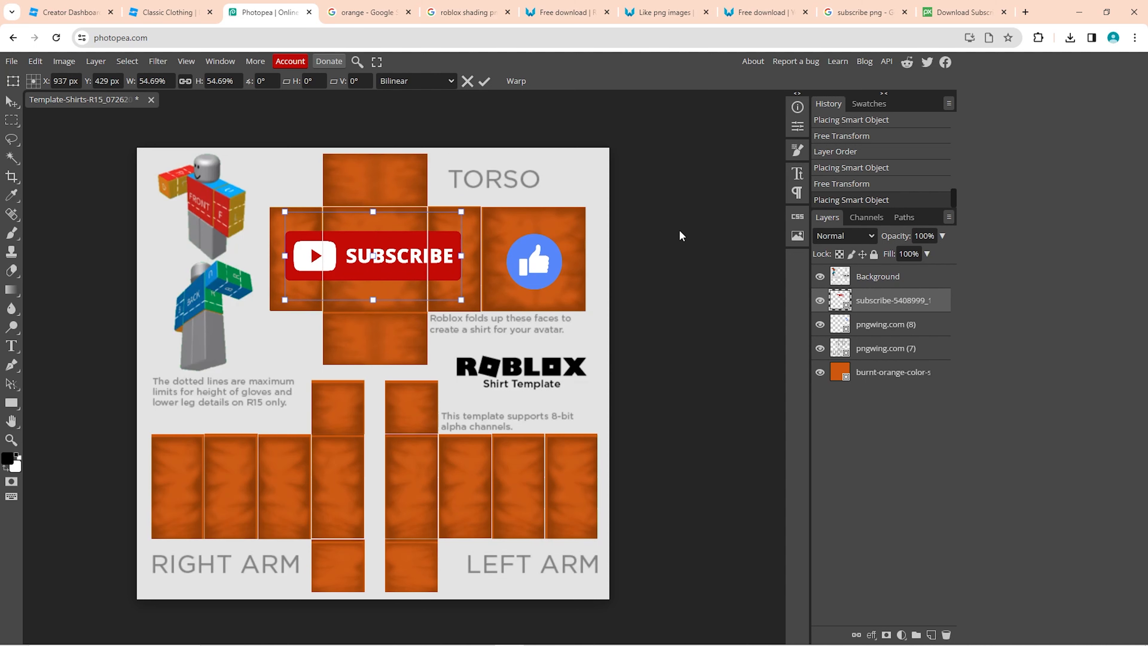
{"action": "left_click_drag", "start_coordinate": [373, 207], "coordinate": [389, 255]}
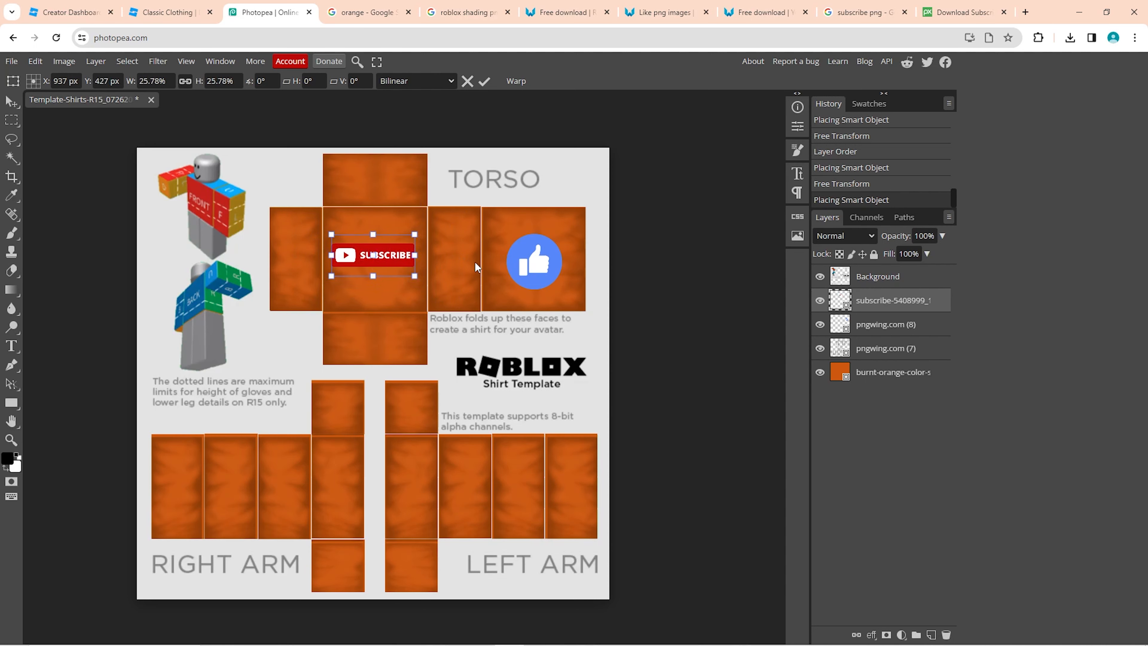
{"action": "left_click", "coordinate": [12, 102]}
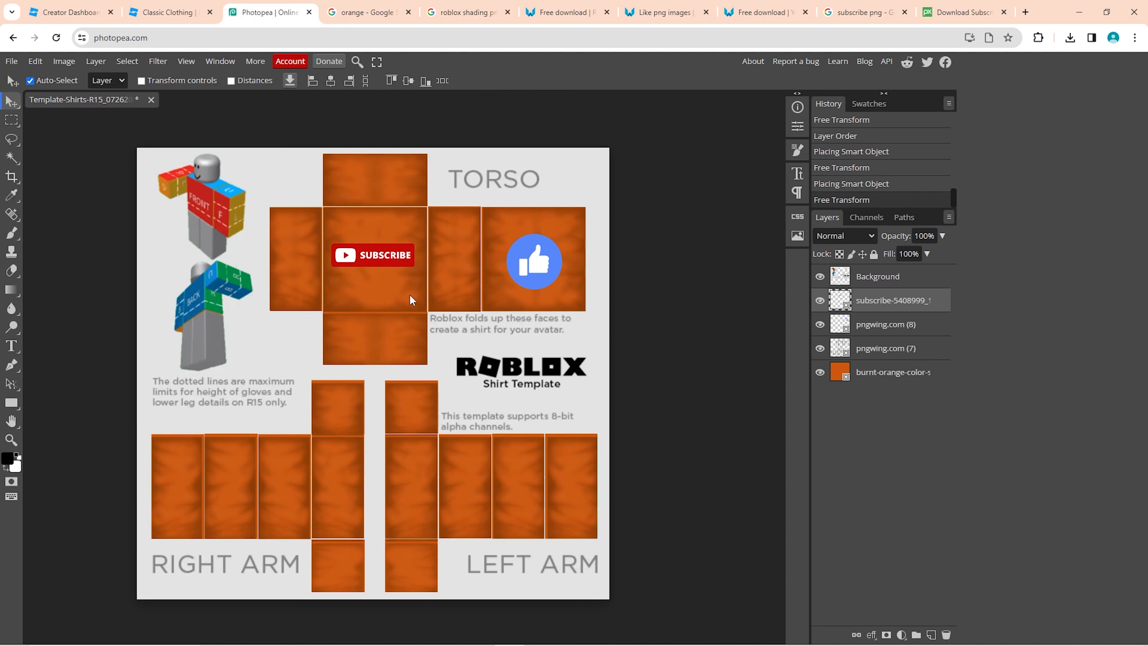
{"action": "left_click_drag", "start_coordinate": [394, 259], "coordinate": [395, 253]}
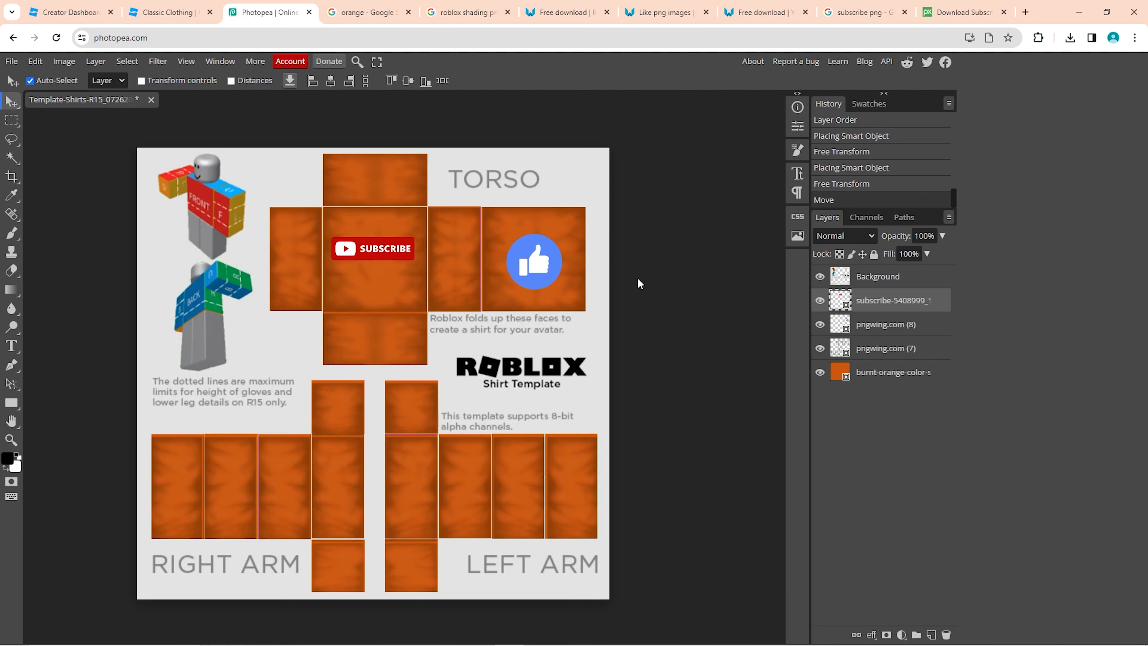
Step: Select a rectangle across the lower ends of both sleeves, rasterize the burnt-orange layer, and clear the selected area from it
{"action": "scroll", "coordinate": [637, 277], "scroll_direction": "down", "scroll_amount": 1}
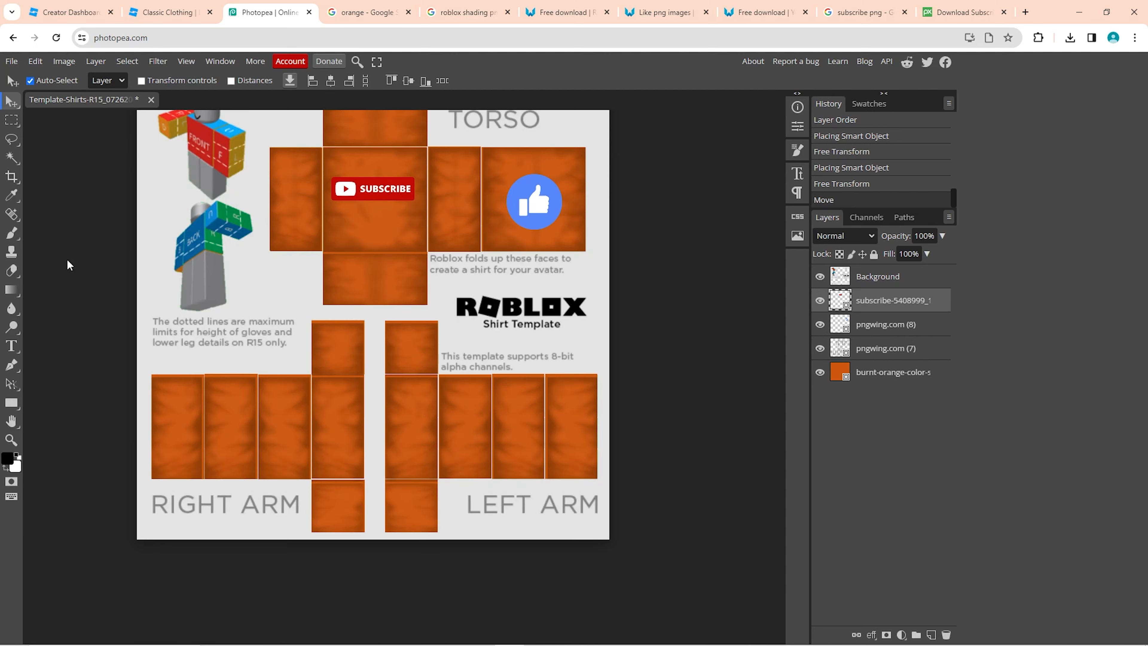
{"action": "left_click", "coordinate": [11, 120]}
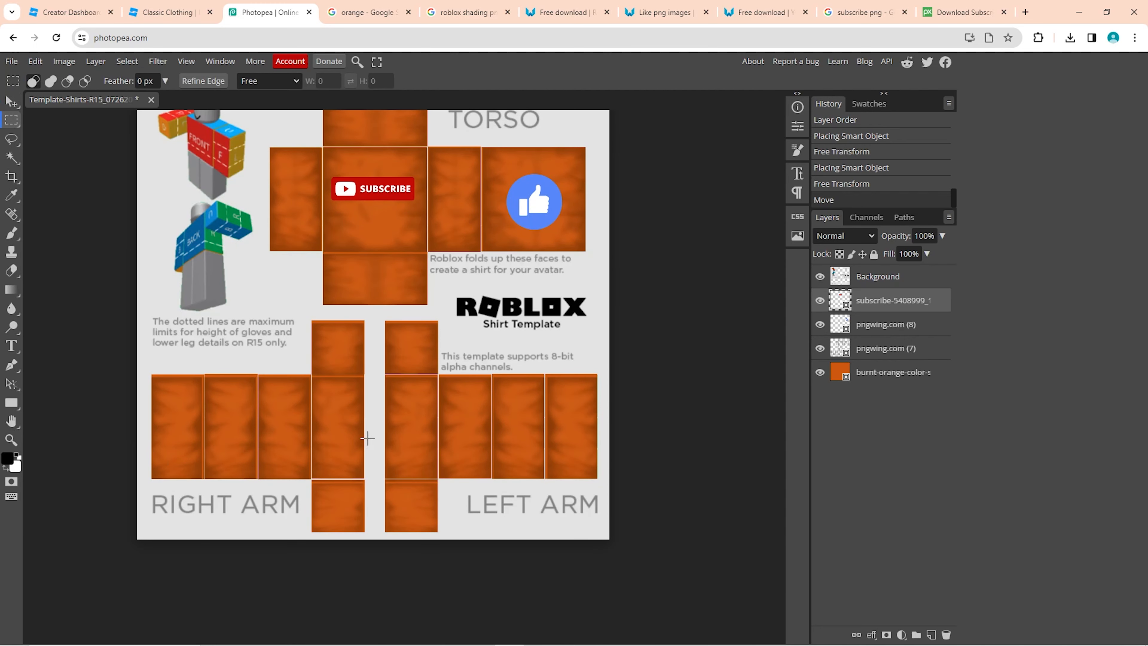
{"action": "left_click_drag", "start_coordinate": [148, 460], "coordinate": [610, 543]}
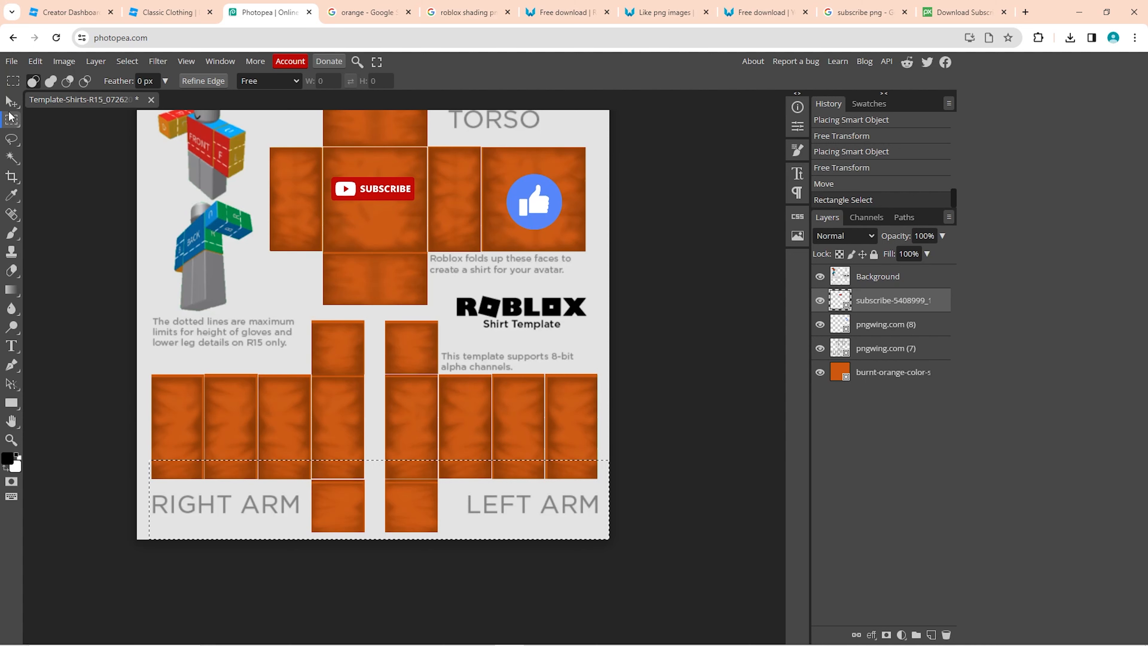
{"action": "left_click", "coordinate": [894, 374]}
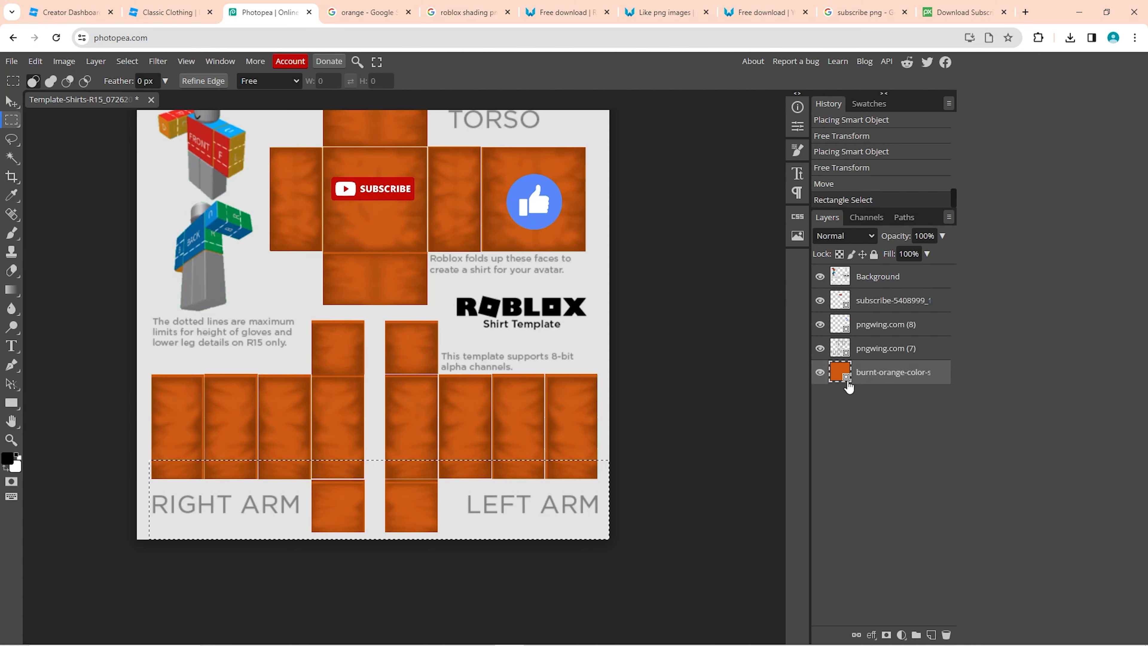
{"action": "key", "text": "Delete"}
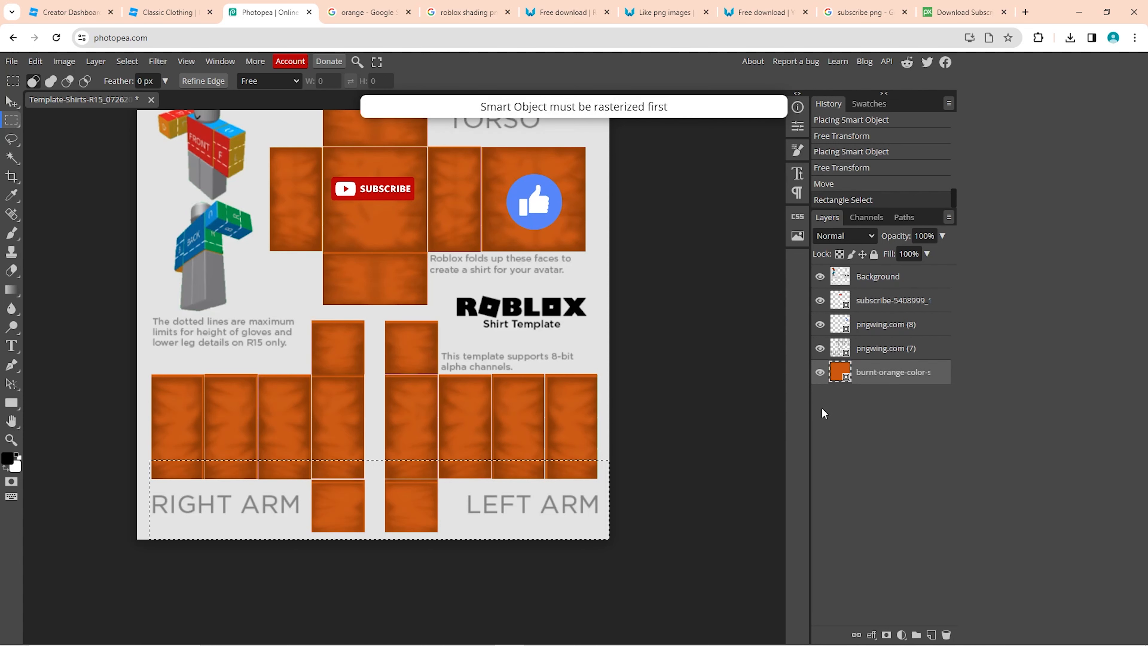
{"action": "right_click", "coordinate": [900, 371]}
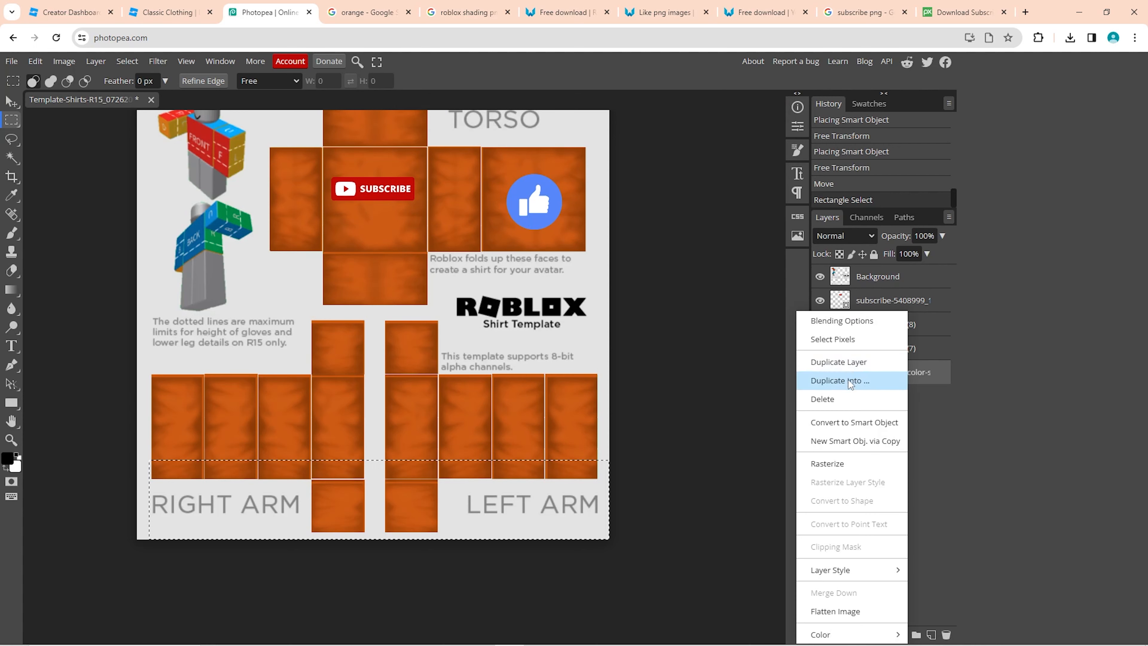
{"action": "left_click", "coordinate": [839, 471]}
{"action": "key", "text": "Delete"}
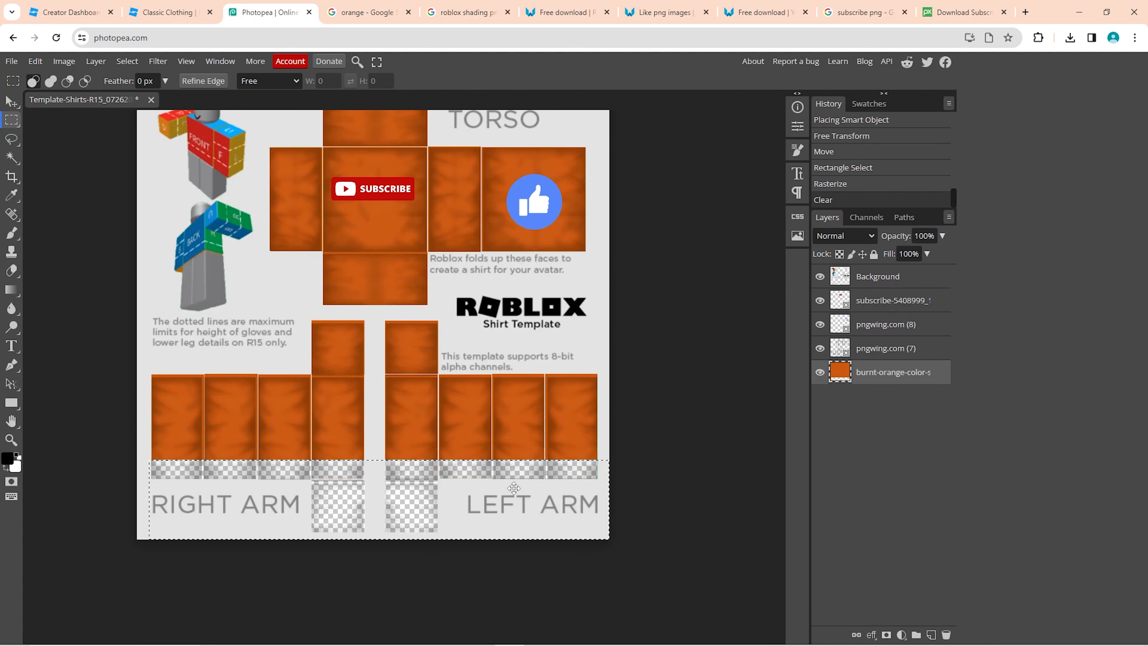
Step: Rasterize the pngwing.com (7) shading layer and clear the selected lower sleeve area from it
{"action": "left_click", "coordinate": [888, 354]}
{"action": "key", "text": "Delete"}
{"action": "right_click", "coordinate": [888, 355]}
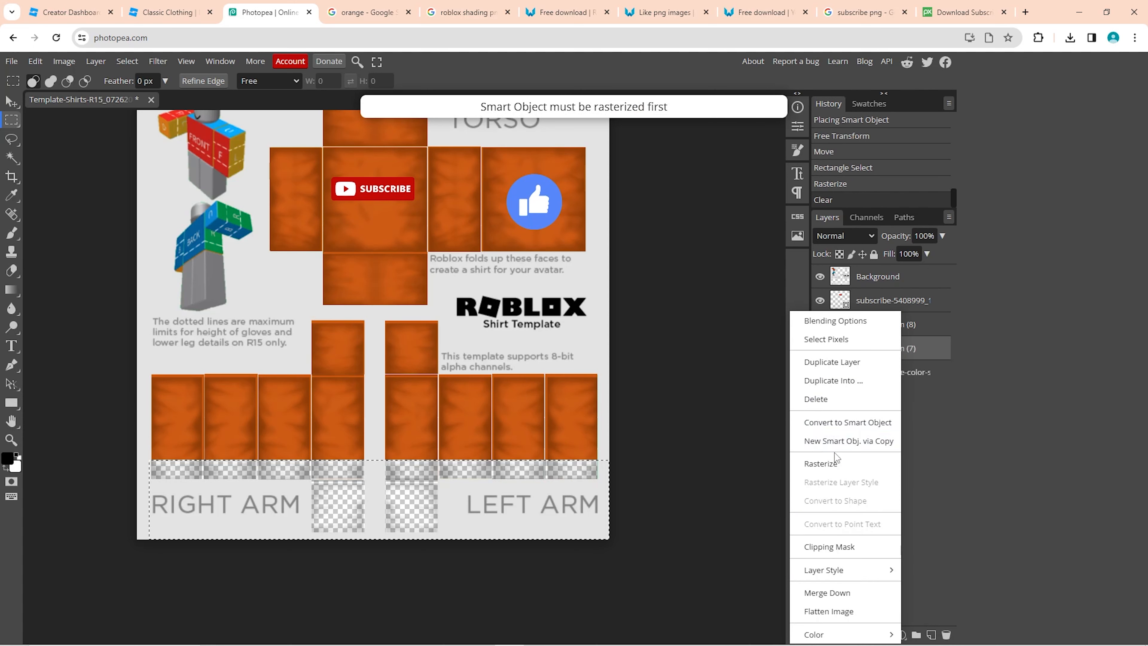
{"action": "left_click", "coordinate": [835, 465]}
{"action": "key", "text": "Delete"}
{"action": "key", "text": "v"}
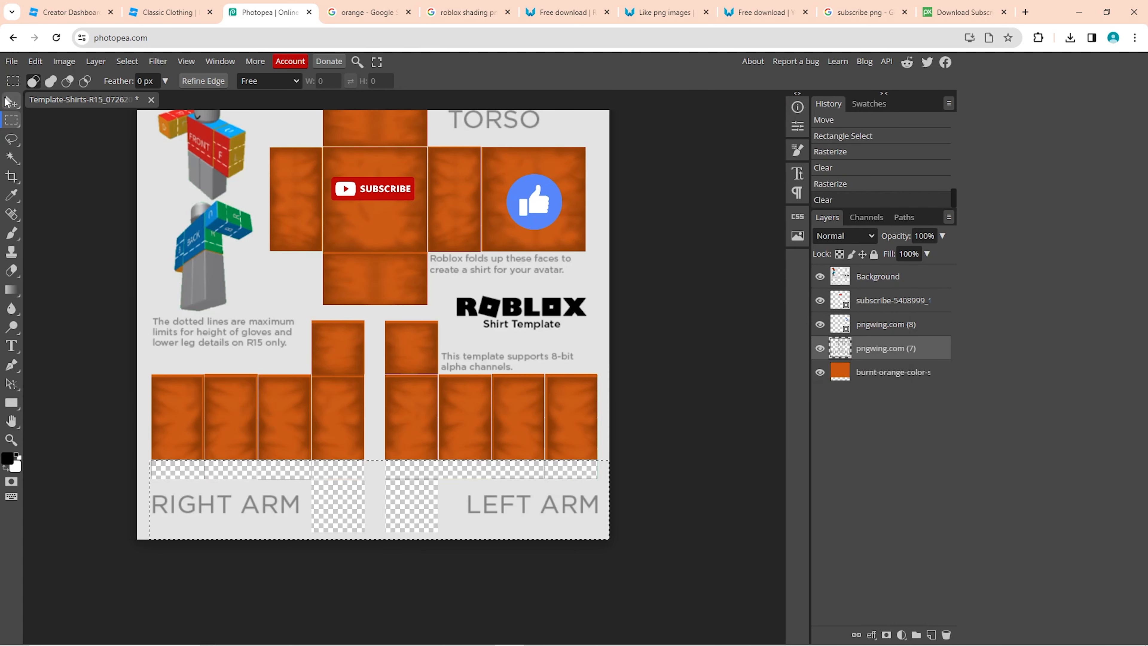
Step: Undo and redo the clearing of the lower sleeve ends to compare the shirt with and without it
{"action": "key", "text": "alt+bracketleft"}
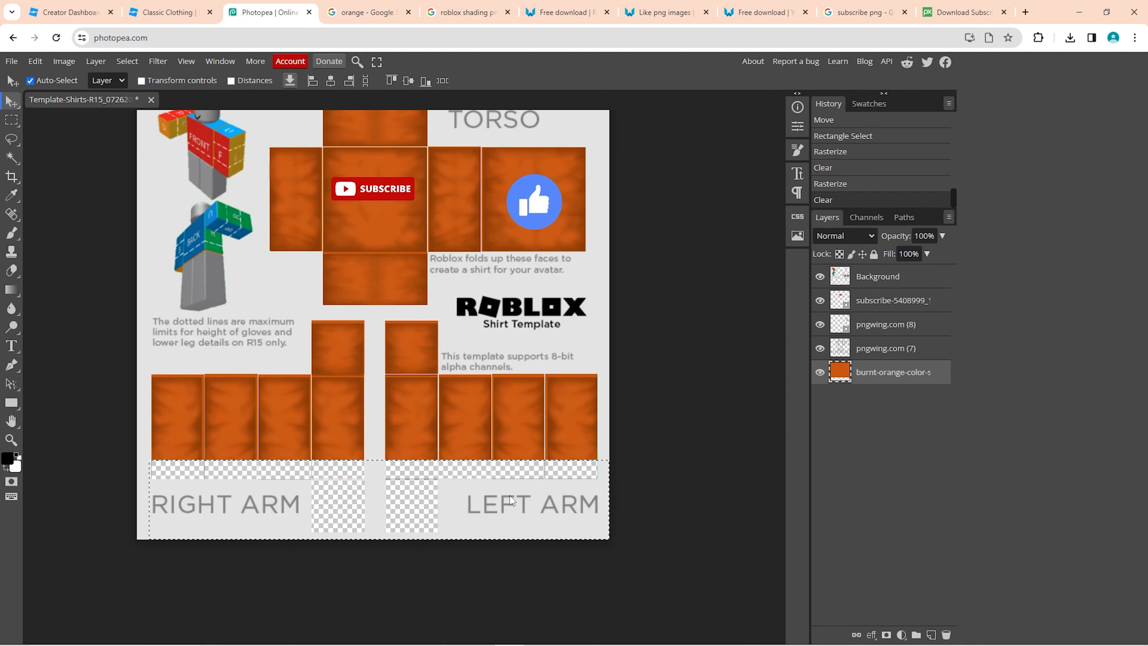
{"action": "key", "text": "ctrl+z"}
{"action": "key", "text": "ctrl+z"}
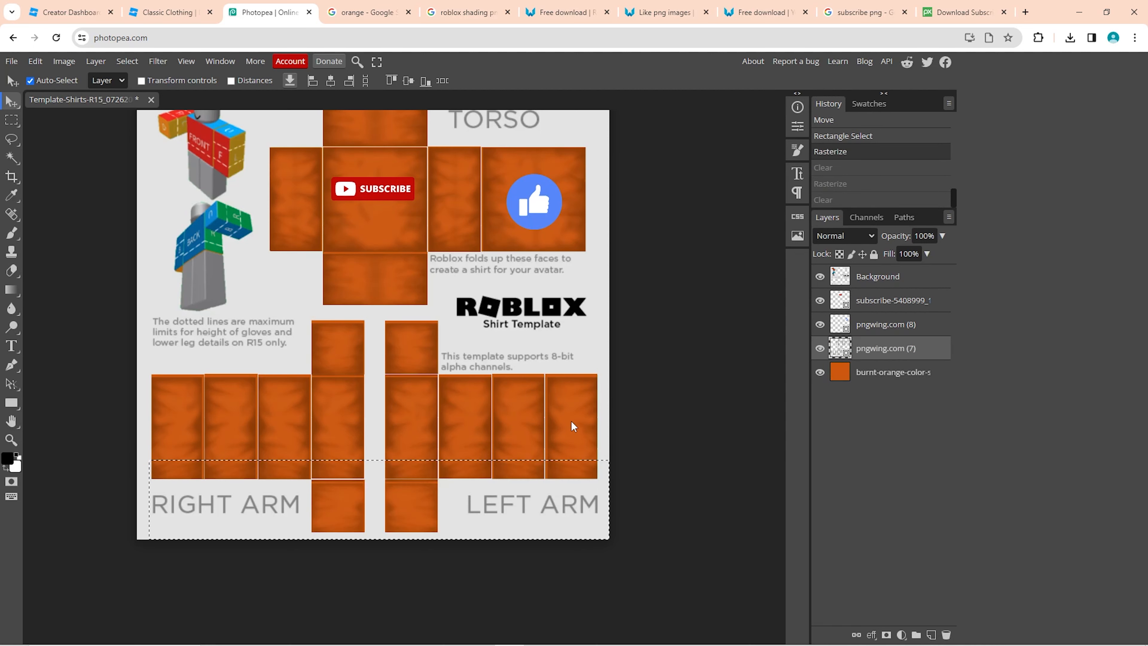
{"action": "key", "text": "ctrl+shift+z"}
{"action": "key", "text": "ctrl+shift+z"}
{"action": "left_click", "coordinate": [683, 392]}
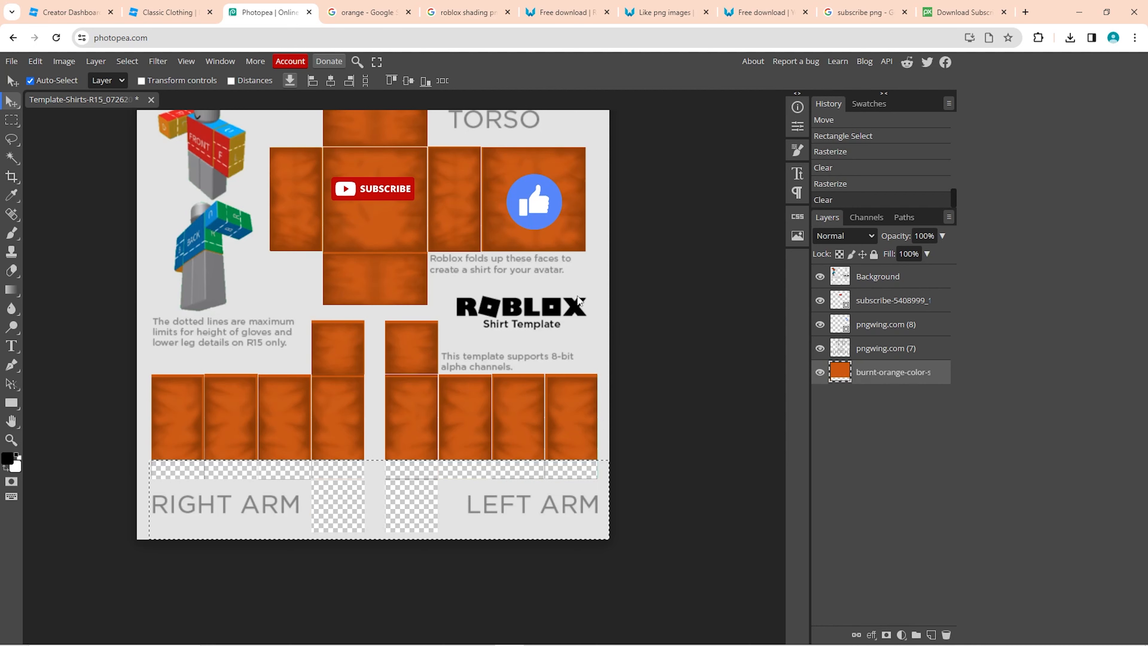
Step: Try elliptical neckline selections over the upper edge of the front torso panel, undoing the attempts and deselecting
{"action": "scroll", "coordinate": [684, 392], "scroll_direction": "up", "scroll_amount": 1}
{"action": "left_click", "coordinate": [12, 120]}
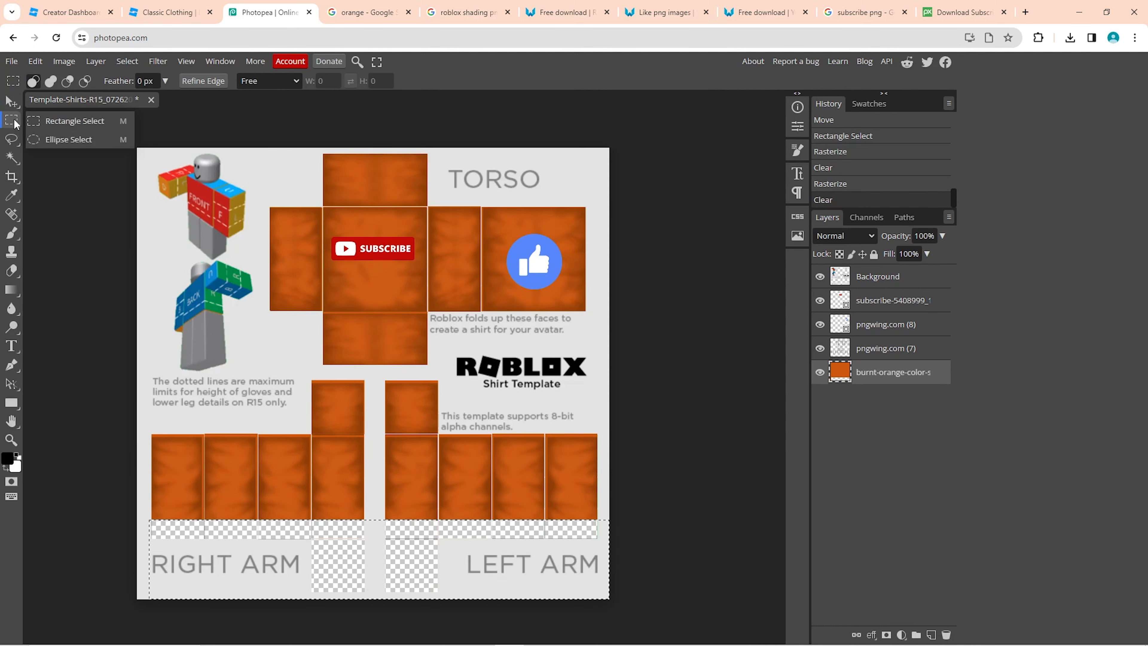
{"action": "left_click", "coordinate": [54, 138]}
{"action": "left_click_drag", "start_coordinate": [357, 186], "coordinate": [388, 228]}
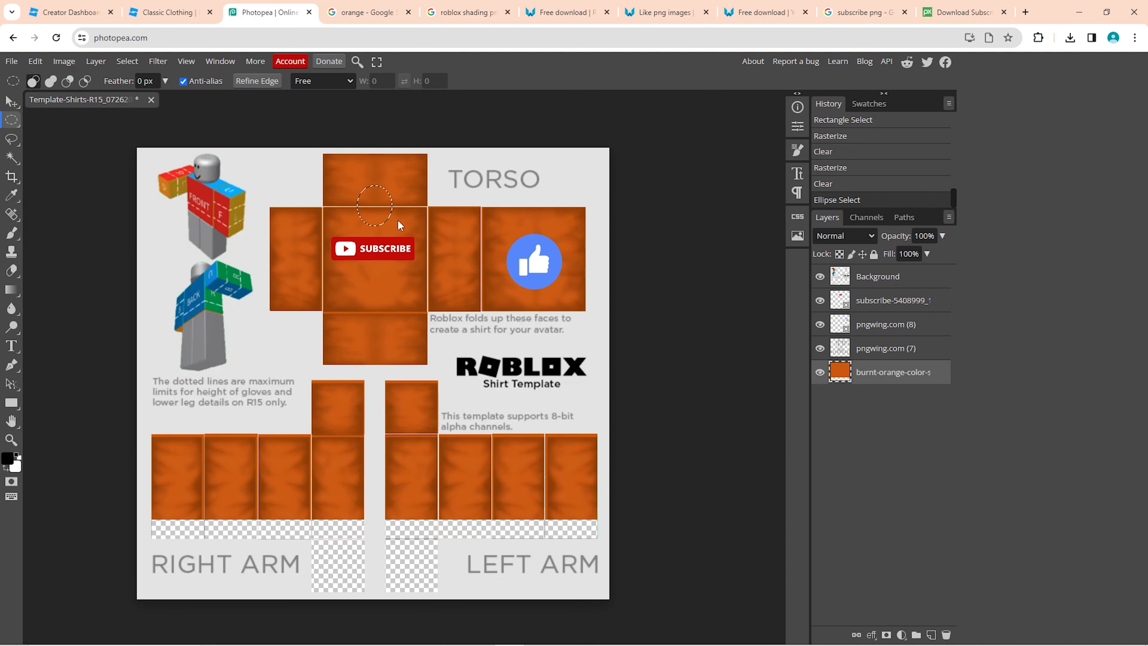
{"action": "key", "text": "ctrl+z"}
{"action": "left_click_drag", "start_coordinate": [354, 183], "coordinate": [393, 212]}
{"action": "key", "text": "ctrl+z"}
{"action": "left_click_drag", "start_coordinate": [355, 173], "coordinate": [391, 217]}
{"action": "key", "text": "ctrl+z"}
{"action": "left_click", "coordinate": [733, 228]}
{"action": "left_click", "coordinate": [11, 102]}
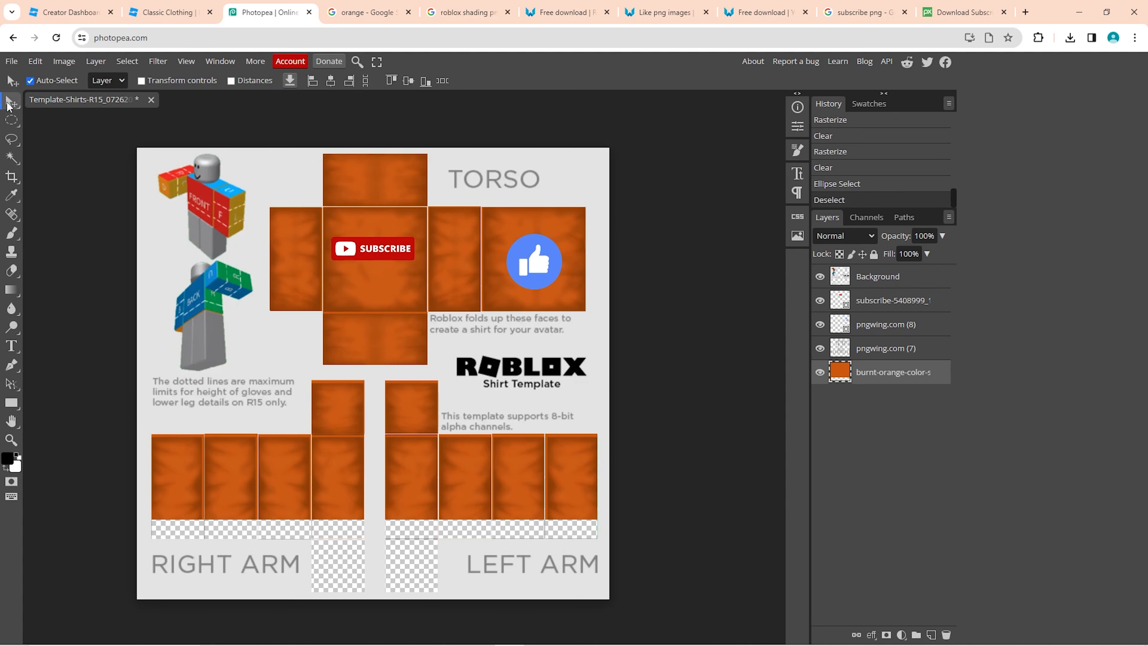
Step: Export the shirt template as a PNG at 585 × 559 px with 100% quality
{"action": "left_click", "coordinate": [11, 62]}
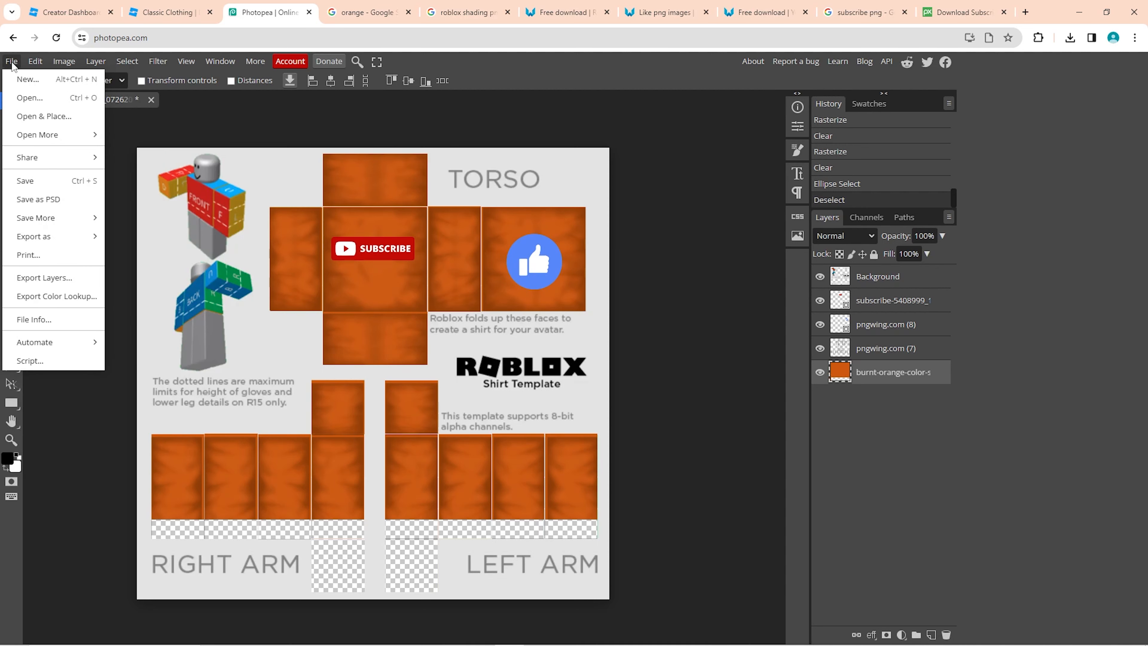
{"action": "mouse_move", "coordinate": [39, 238]}
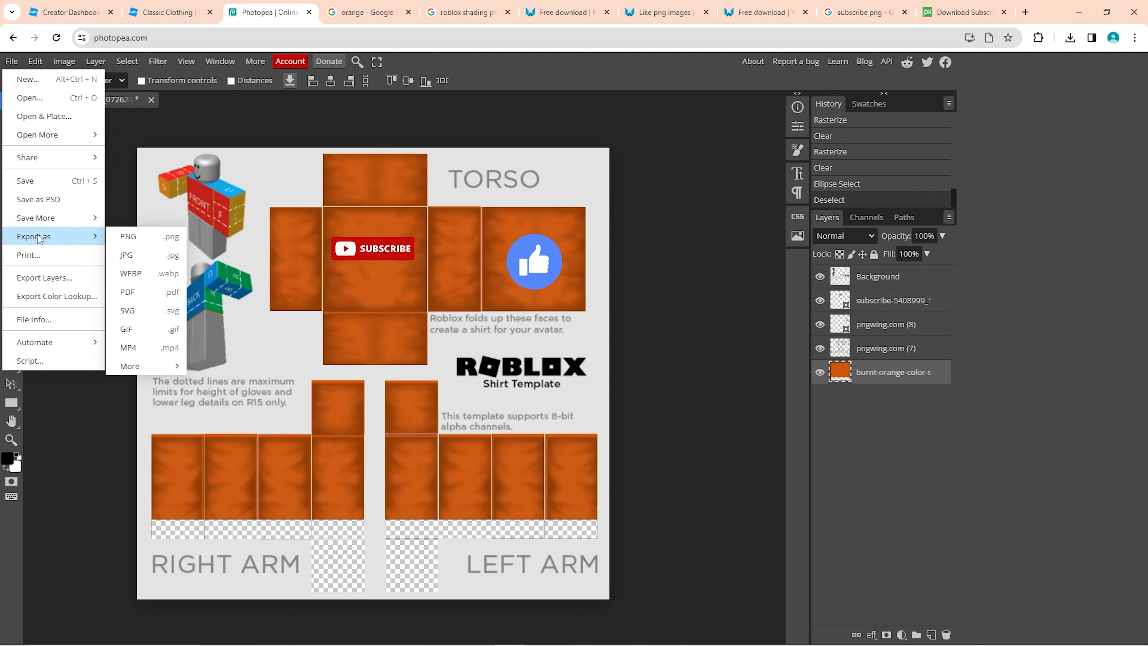
{"action": "left_click", "coordinate": [131, 240]}
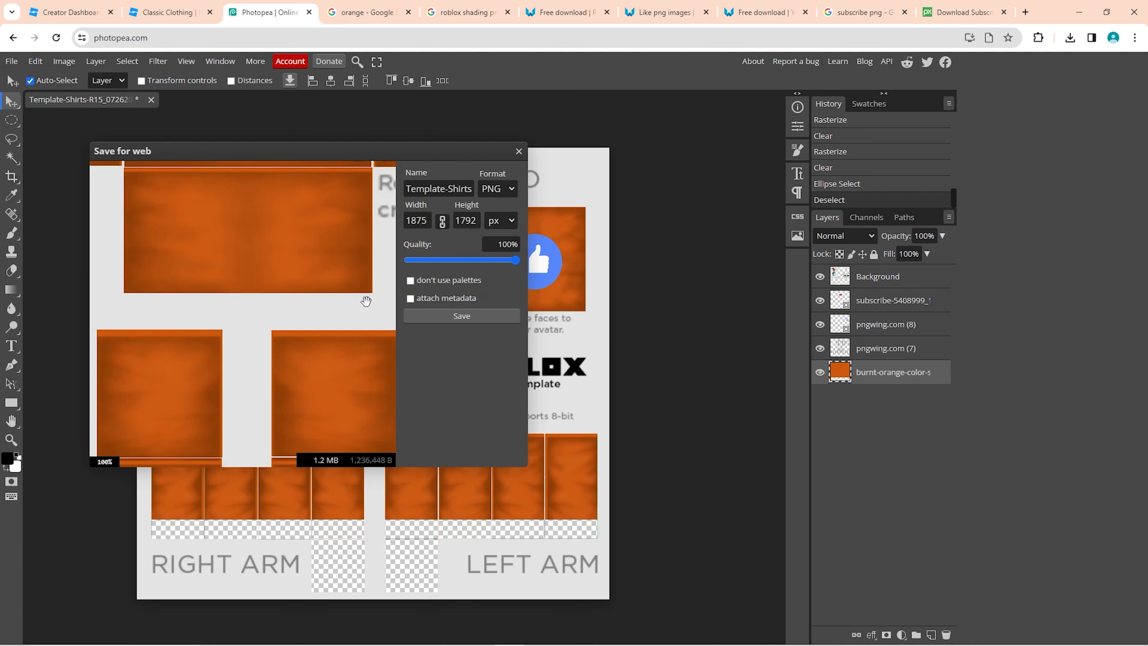
{"action": "scroll", "coordinate": [361, 245], "scroll_direction": "down", "scroll_amount": 6}
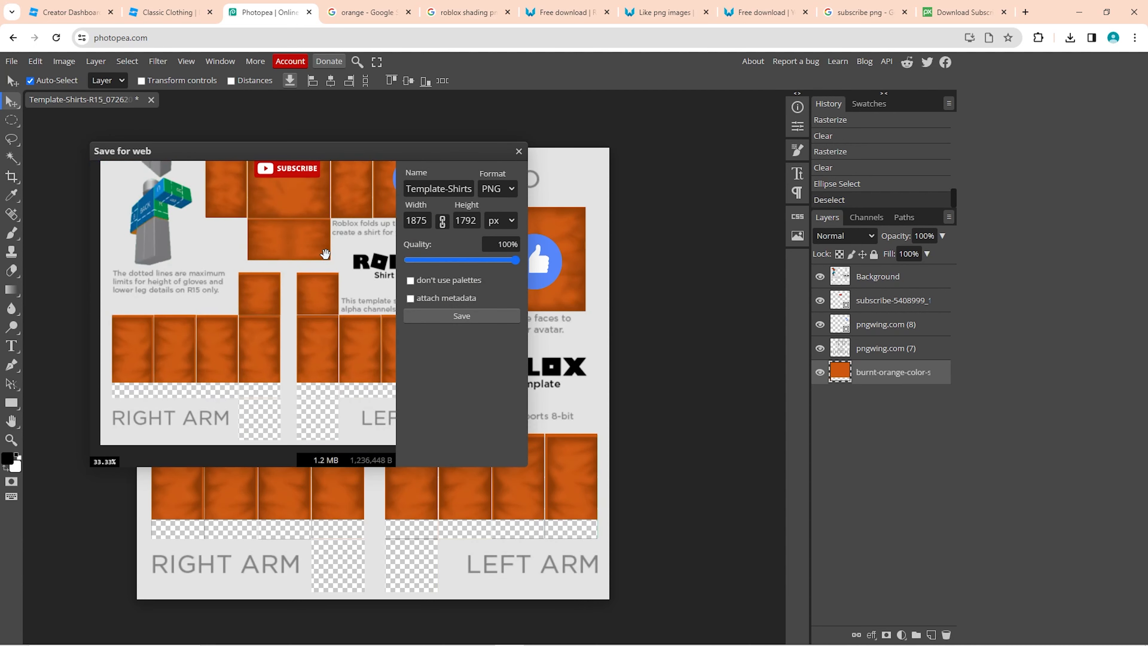
{"action": "double_click", "coordinate": [416, 220]}
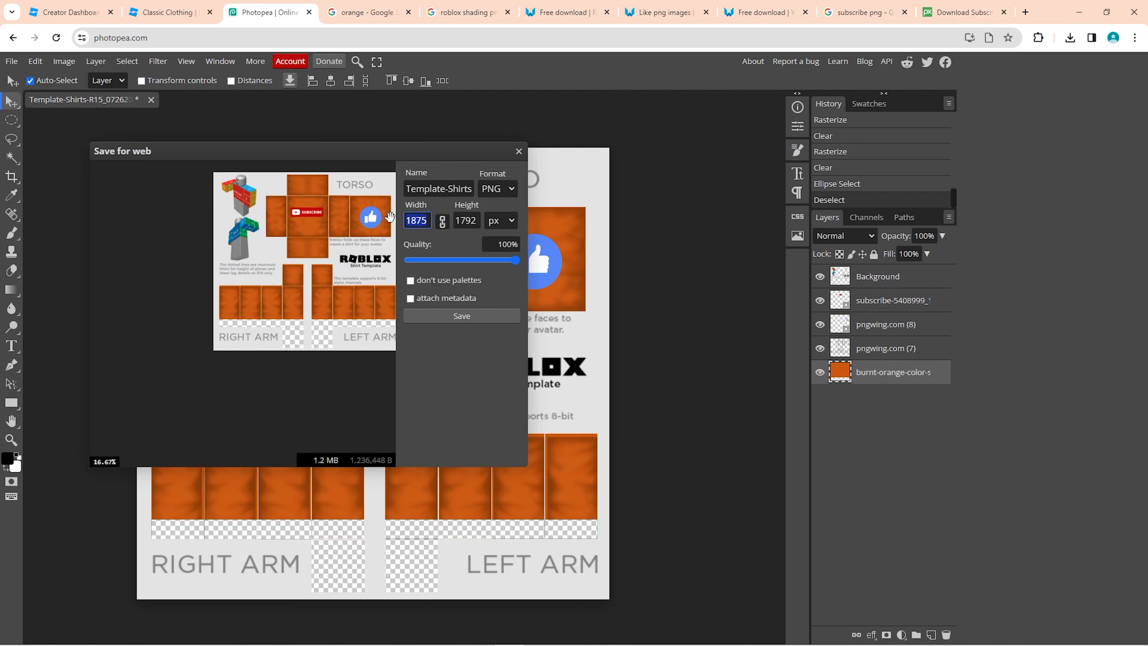
{"action": "type", "text": "585"}
{"action": "left_click", "coordinate": [475, 221]}
{"action": "left_click_drag", "start_coordinate": [474, 221], "coordinate": [446, 223]}
{"action": "left_click", "coordinate": [464, 241]}
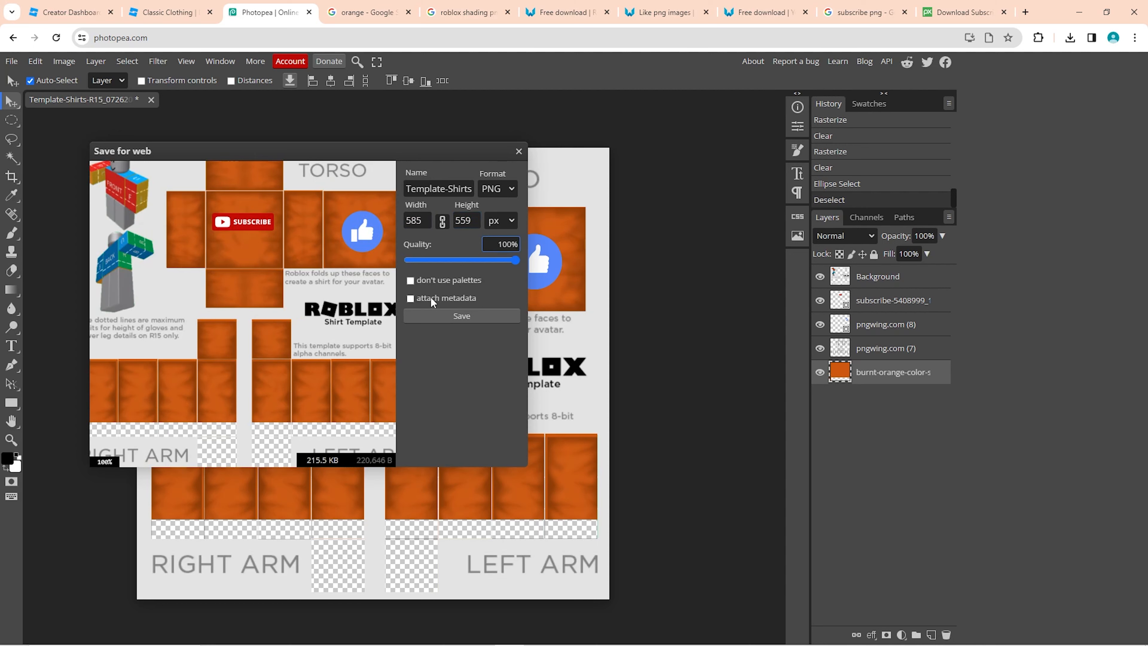
{"action": "left_click", "coordinate": [491, 317]}
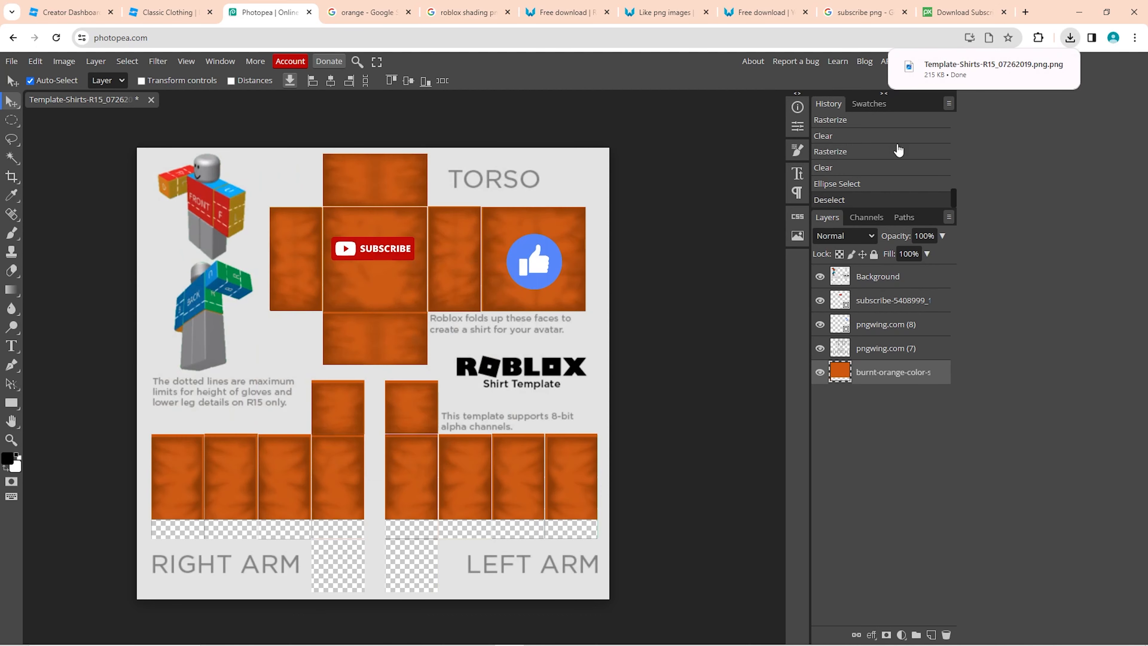
Step: Switch to the Roblox Creator Dashboard, closing the Classic Clothing guide, and start an avatar item upload with asset type Shirt
{"action": "left_click", "coordinate": [167, 13]}
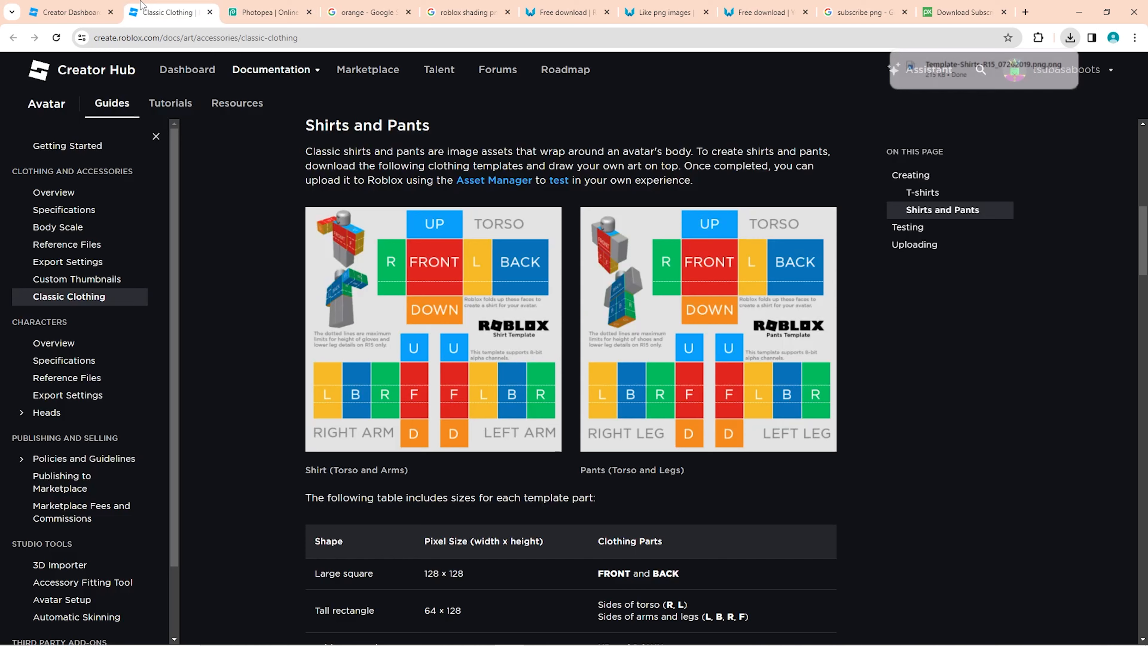
{"action": "key", "text": "ctrl+w"}
{"action": "scroll", "coordinate": [379, 269], "scroll_direction": "up", "scroll_amount": 1}
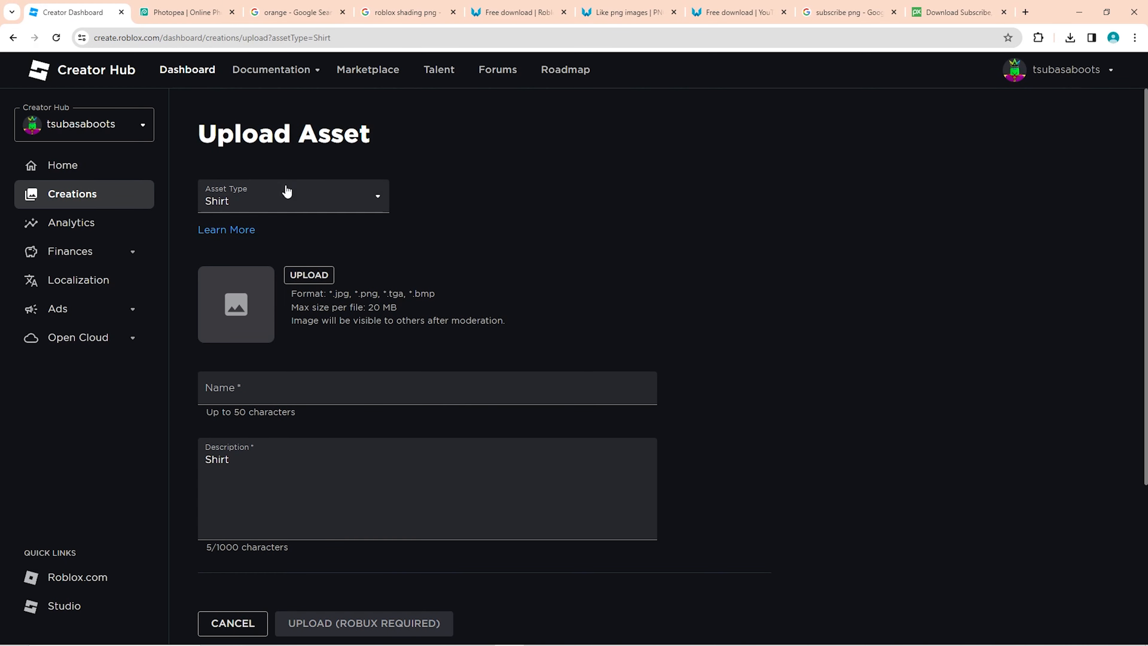
{"action": "left_click", "coordinate": [180, 70]}
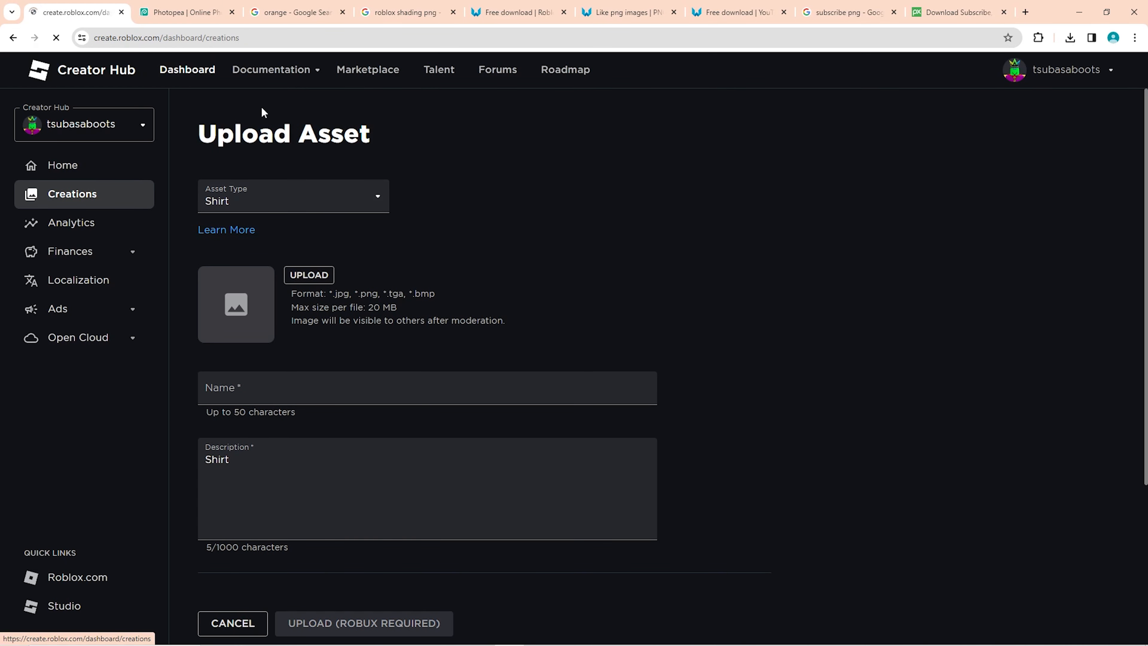
{"action": "left_click", "coordinate": [387, 201]}
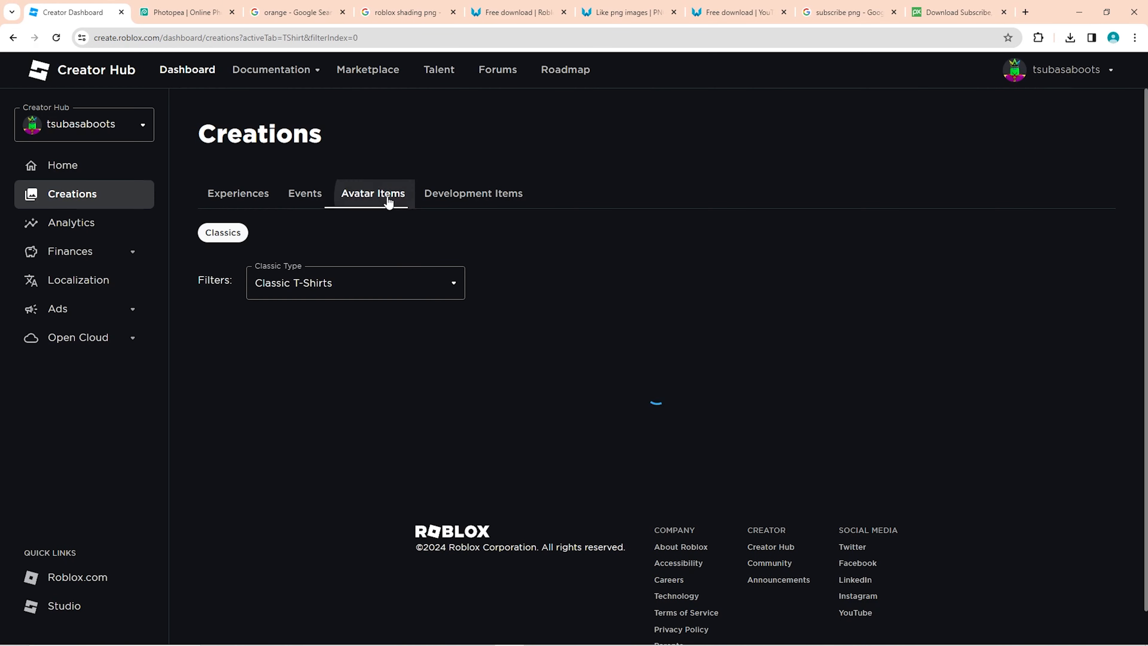
{"action": "left_click", "coordinate": [649, 358]}
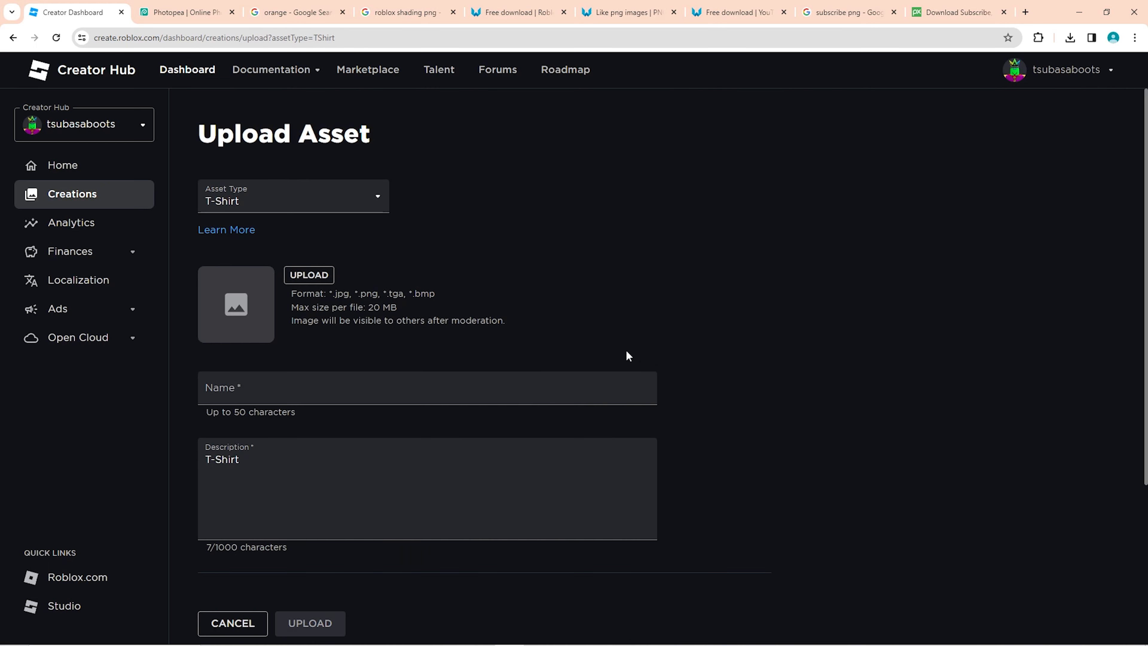
{"action": "left_click", "coordinate": [266, 195]}
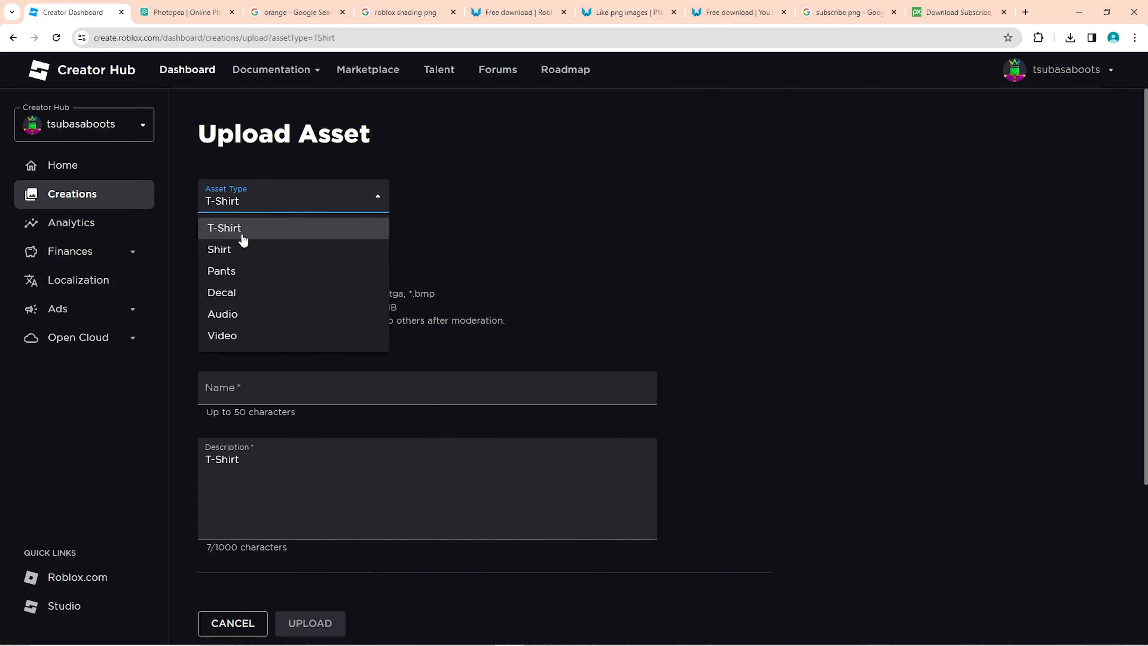
{"action": "left_click", "coordinate": [240, 248]}
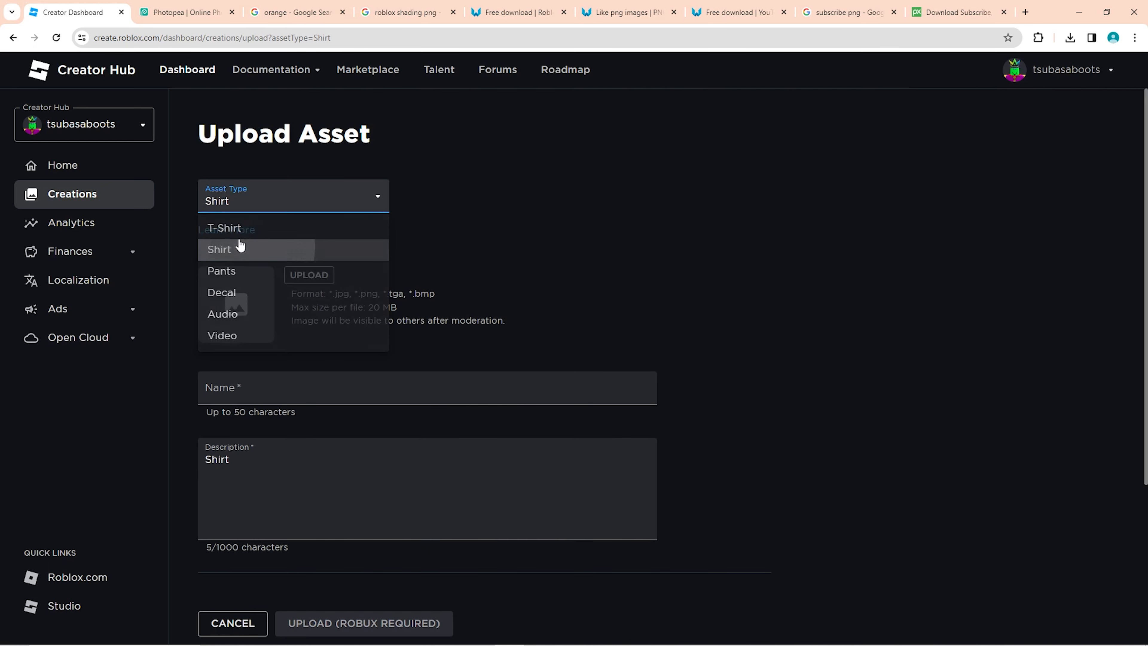
Step: Choose Template-Shirts-R15_07262019.png.png from Downloads as the shirt's upload image
{"action": "left_click", "coordinate": [319, 276]}
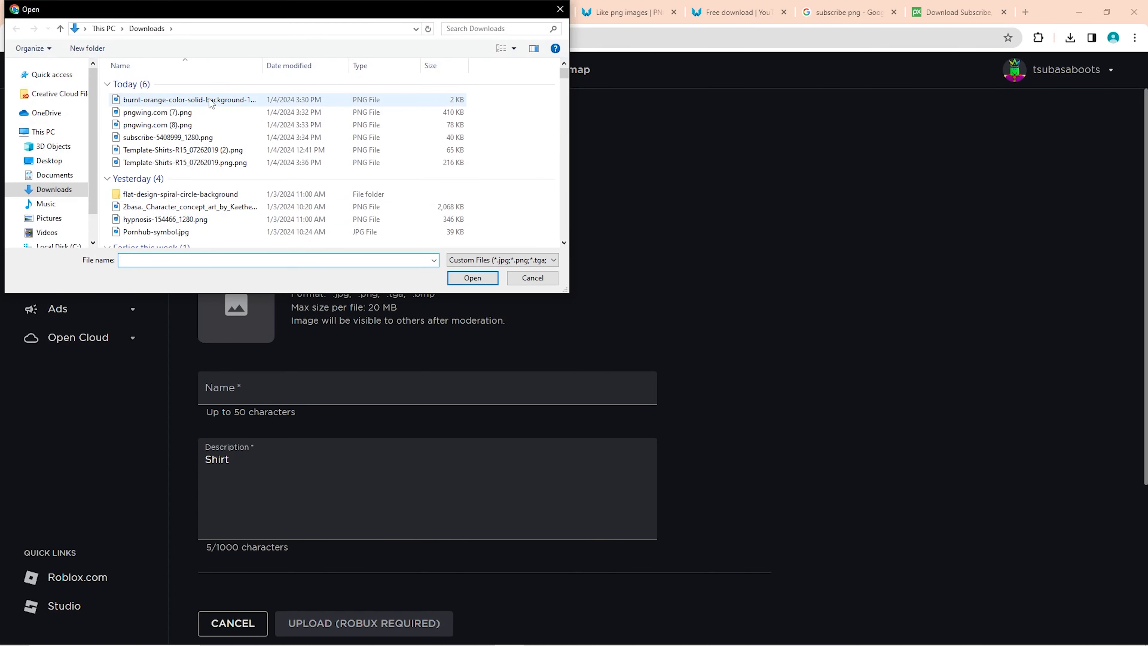
{"action": "left_click", "coordinate": [210, 102]}
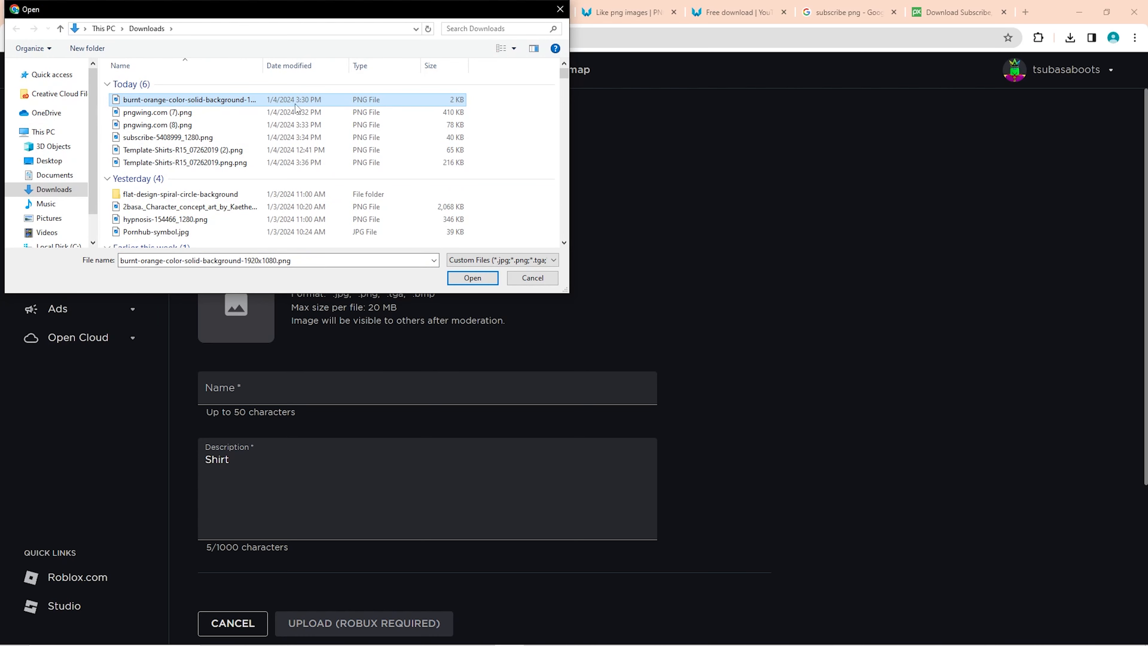
{"action": "left_click", "coordinate": [472, 279]}
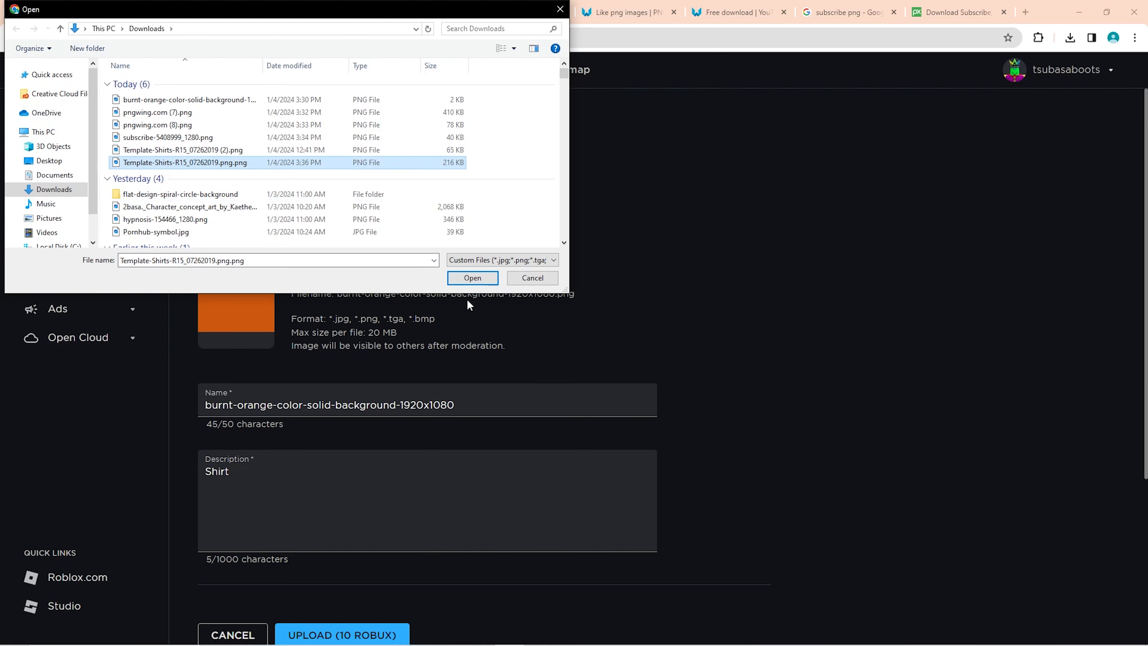
{"action": "left_click", "coordinate": [473, 278]}
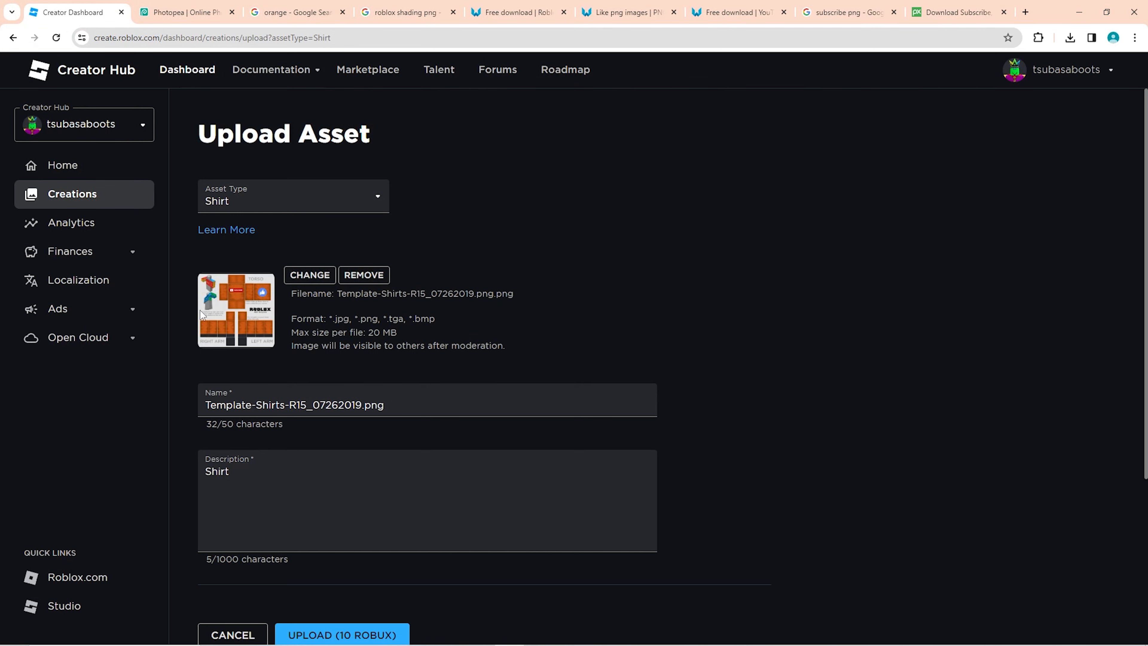
Step: Review the shirt's name and description, then submit the upload and approve the 10 Robux fee
{"action": "scroll", "coordinate": [316, 316], "scroll_direction": "down", "scroll_amount": 2}
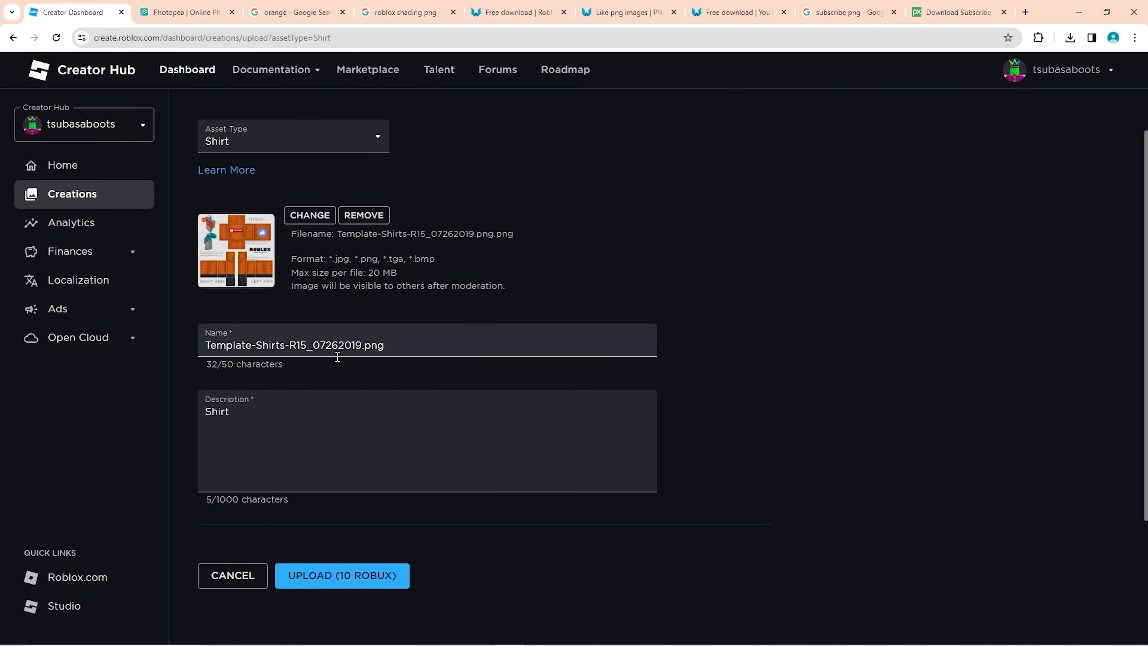
{"action": "left_click", "coordinate": [247, 422]}
{"action": "scroll", "coordinate": [280, 418], "scroll_direction": "down", "scroll_amount": 3}
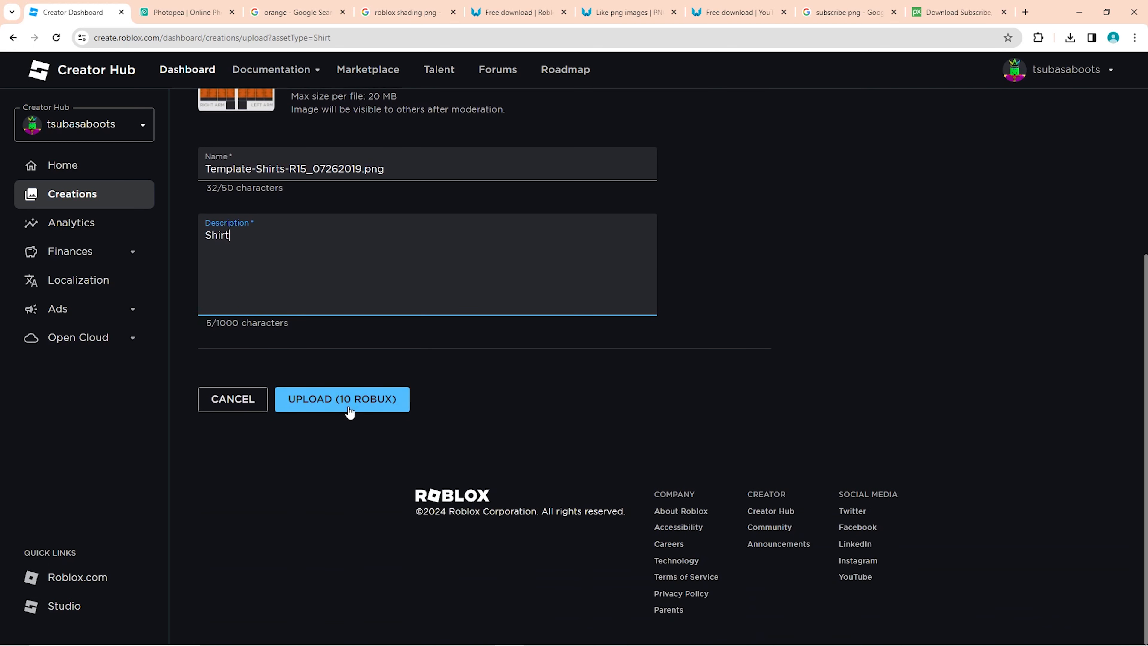
{"action": "scroll", "coordinate": [344, 452], "scroll_direction": "up", "scroll_amount": 1}
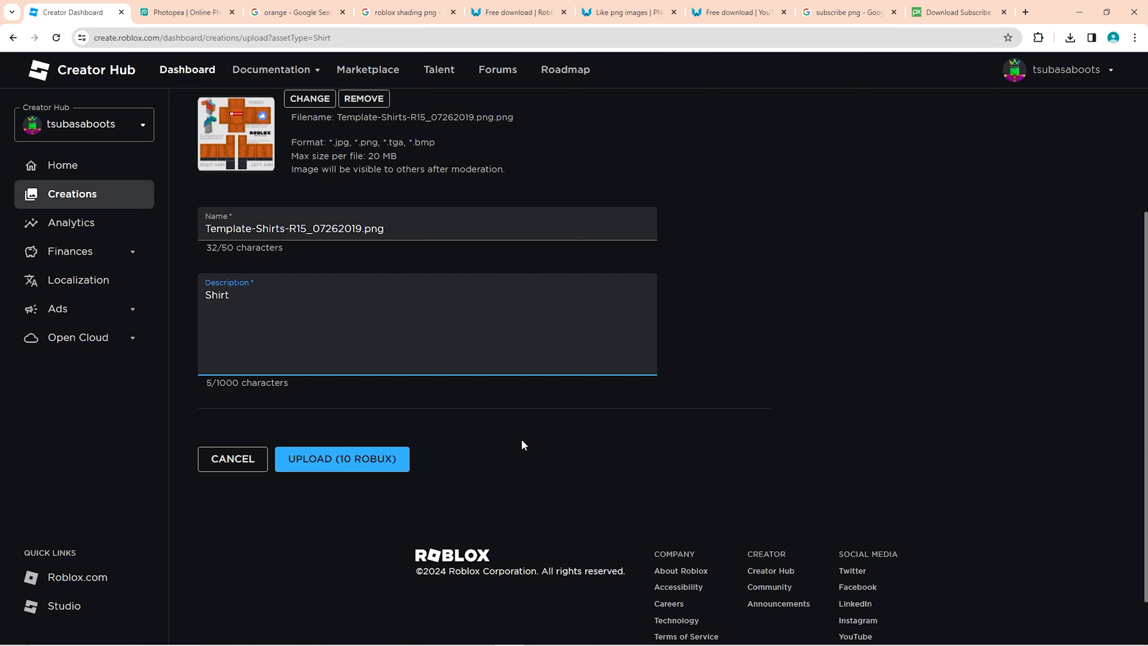
{"action": "scroll", "coordinate": [493, 459], "scroll_direction": "up", "scroll_amount": 2}
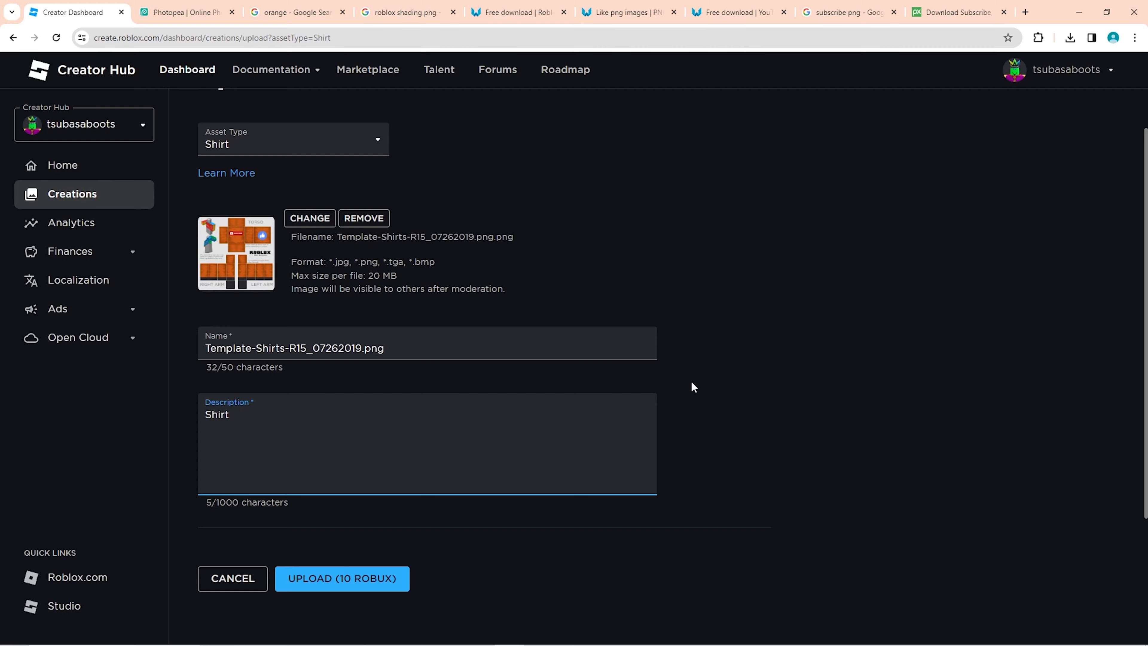
{"action": "scroll", "coordinate": [692, 383], "scroll_direction": "down", "scroll_amount": 3}
{"action": "left_click", "coordinate": [370, 458]}
{"action": "left_click", "coordinate": [606, 388]}
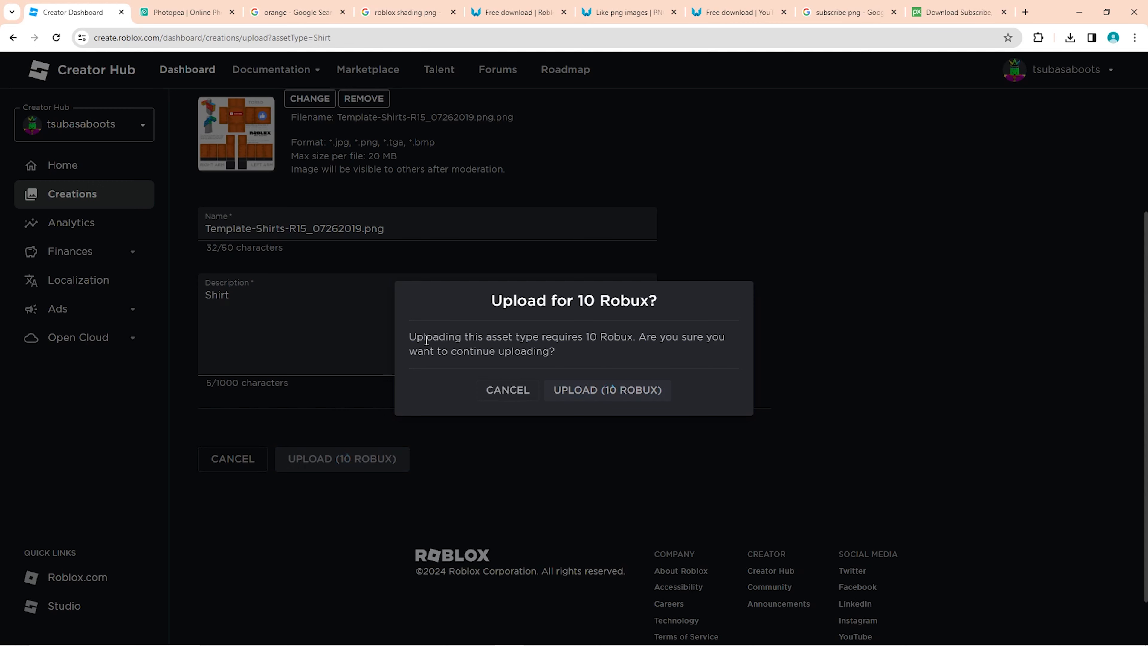
{"action": "left_click_drag", "start_coordinate": [426, 342], "coordinate": [654, 346]}
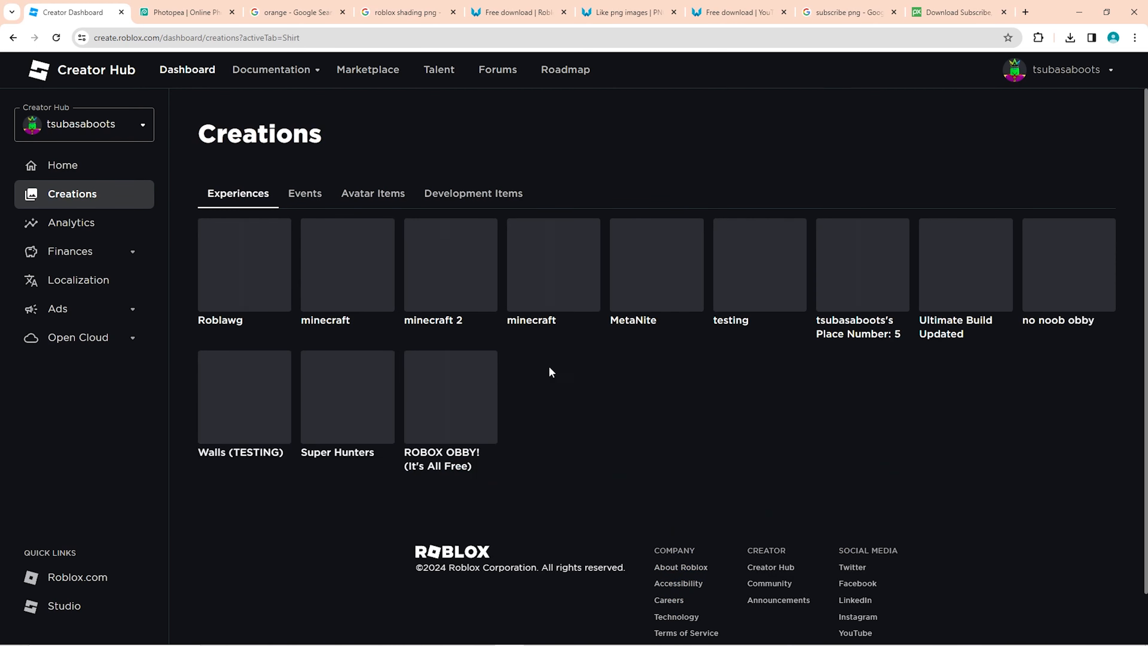
Step: Filter the avatar items to Classic Shirts and open the uploaded Template-Shirts-R15_07262019.png shirt for configuration
{"action": "left_click", "coordinate": [371, 199]}
{"action": "left_click", "coordinate": [361, 292]}
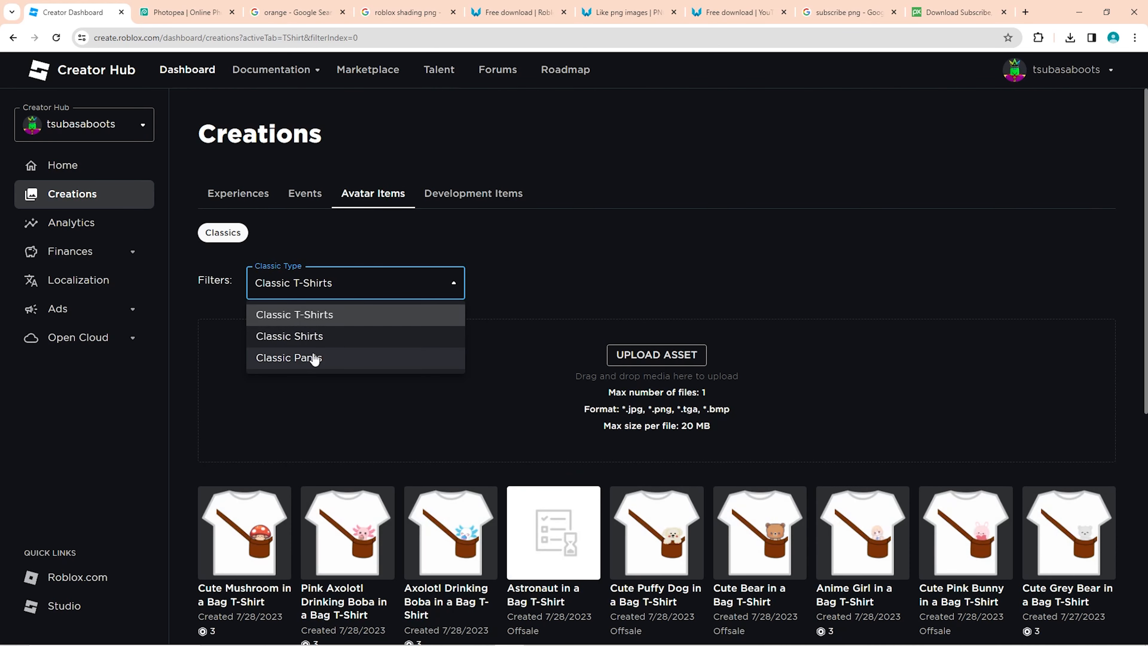
{"action": "left_click", "coordinate": [307, 335]}
{"action": "scroll", "coordinate": [355, 367], "scroll_direction": "down", "scroll_amount": 4}
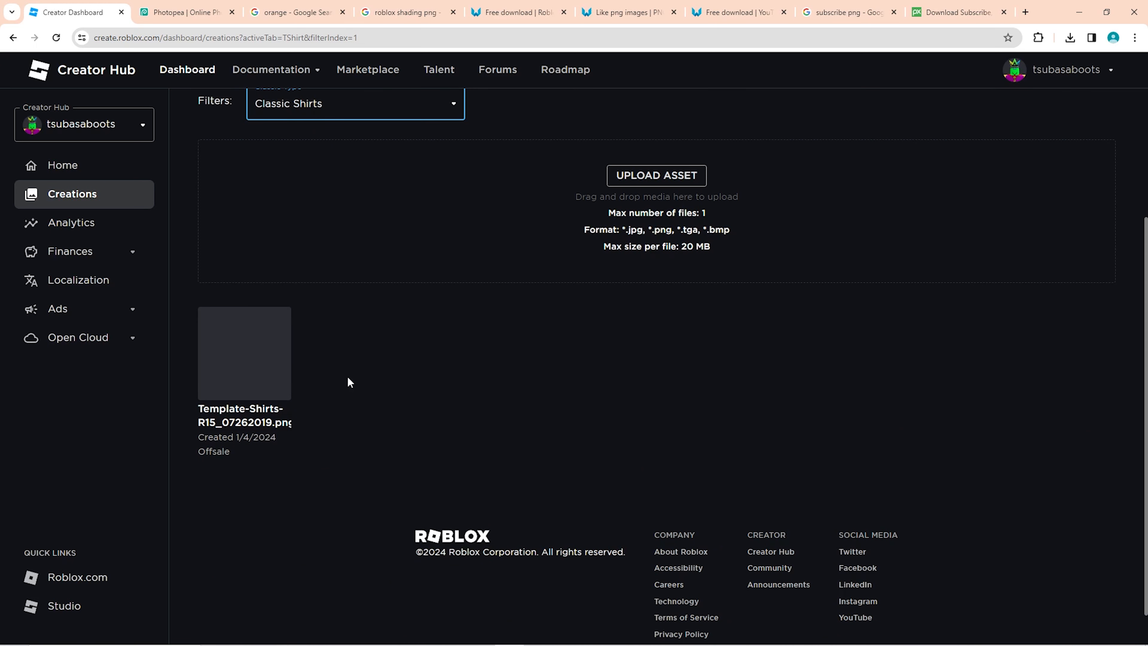
{"action": "left_click", "coordinate": [272, 380]}
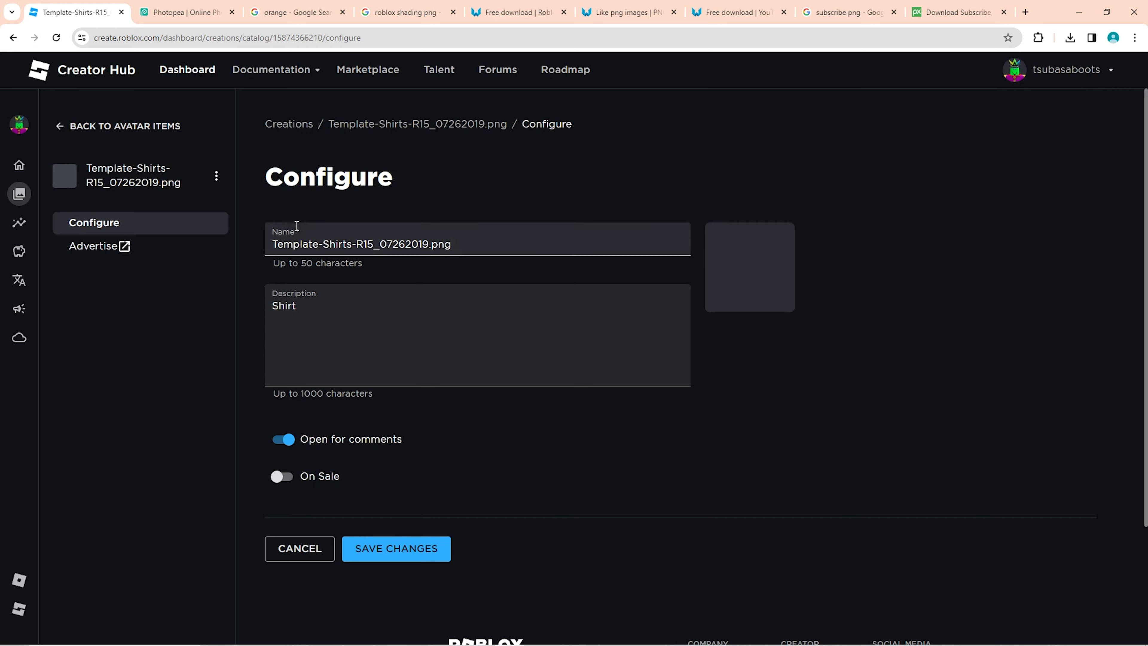
Step: Put the shirt on sale and set its price to 10 Robux
{"action": "left_click_drag", "start_coordinate": [458, 248], "coordinate": [219, 249]}
{"action": "double_click", "coordinate": [294, 306]}
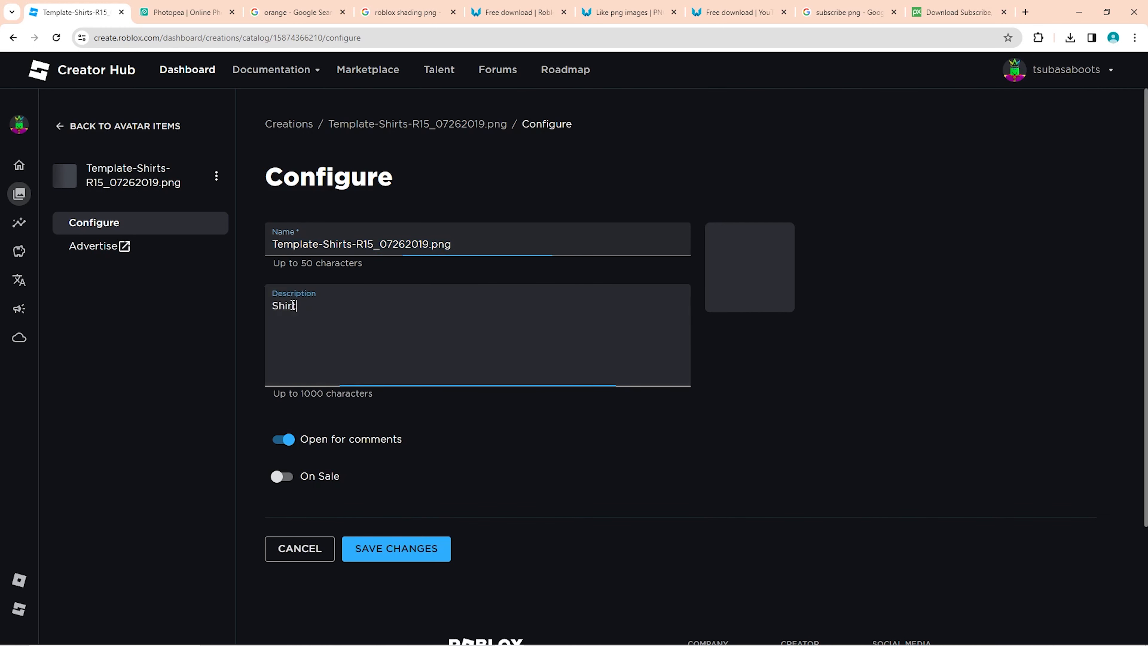
{"action": "left_click", "coordinate": [278, 477]}
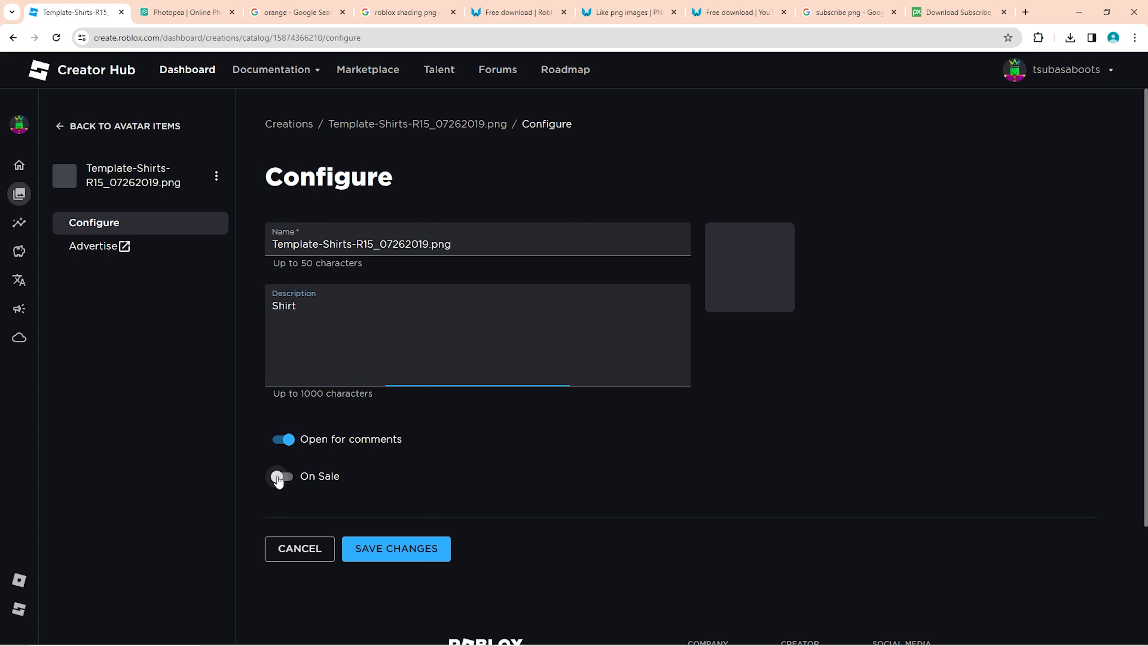
{"action": "scroll", "coordinate": [332, 420], "scroll_direction": "down", "scroll_amount": 3}
{"action": "left_click", "coordinate": [332, 399]}
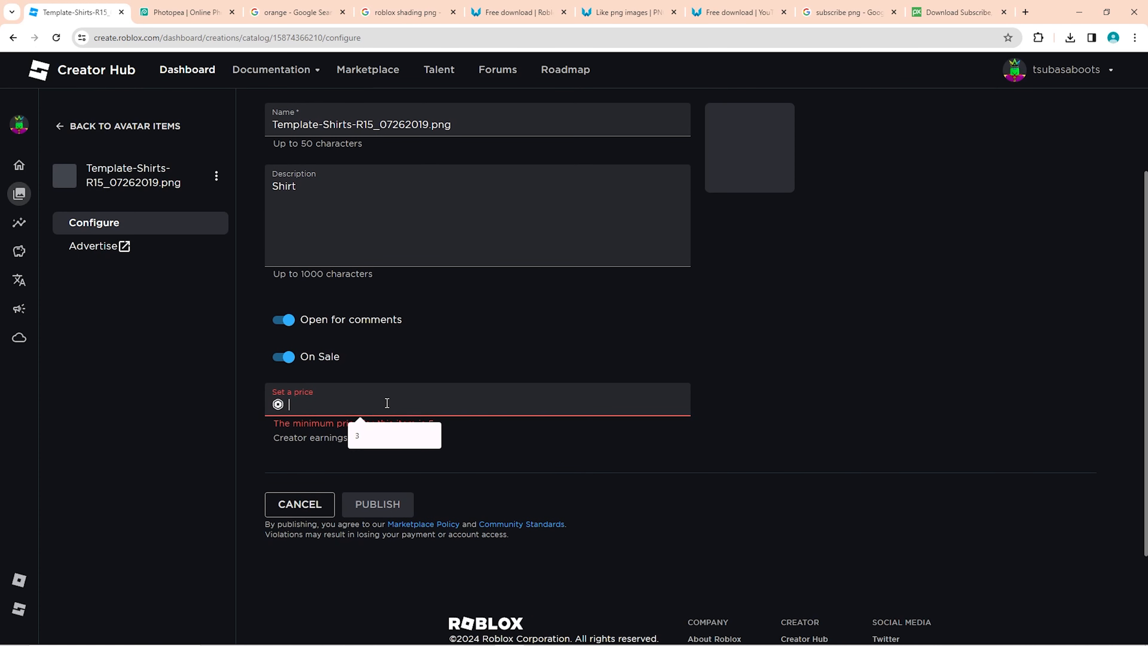
{"action": "type", "text": "10"}
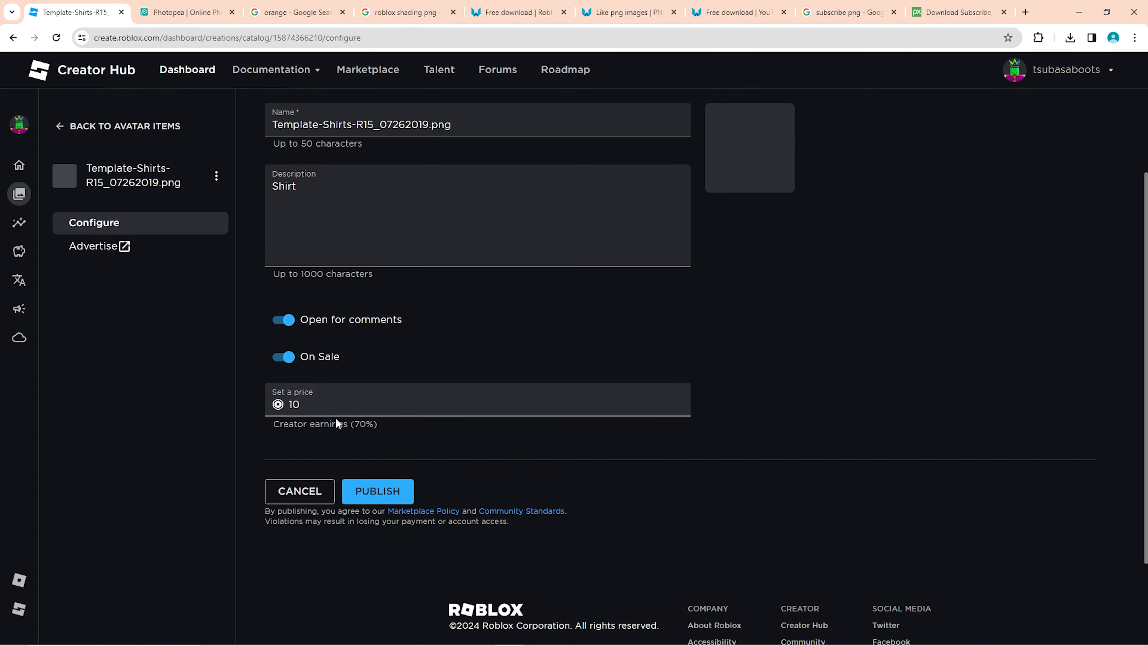
Step: Check the creator earnings line and publish the shirt's sale settings
{"action": "triple_click", "coordinate": [274, 428]}
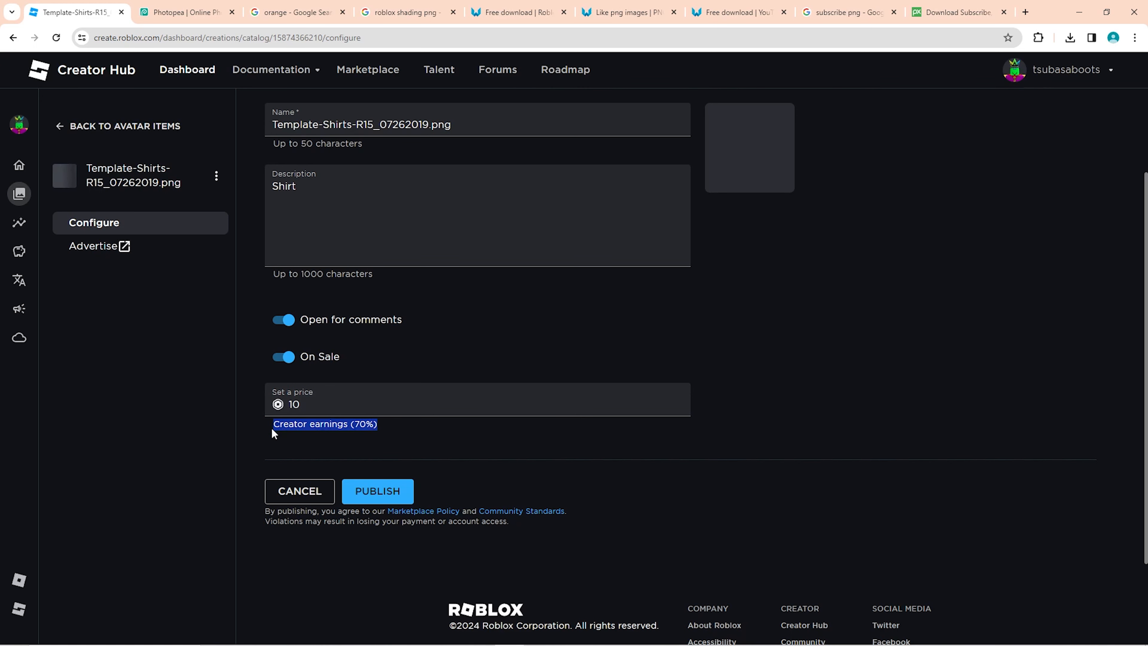
{"action": "left_click_drag", "start_coordinate": [271, 428], "coordinate": [210, 420]}
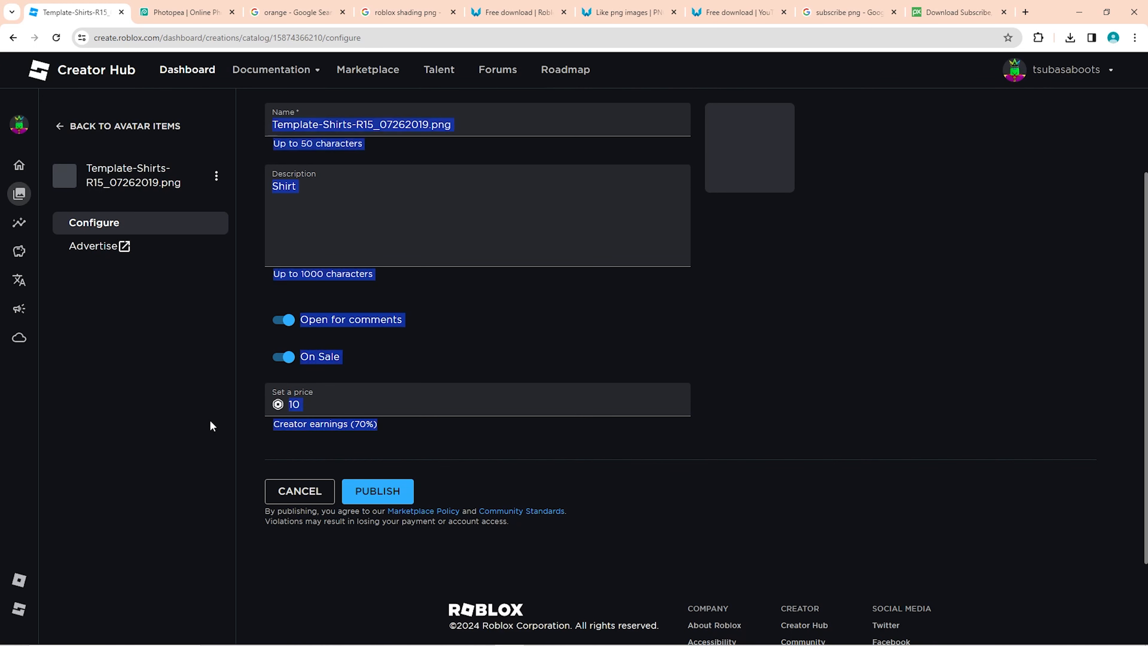
{"action": "left_click", "coordinate": [410, 450]}
{"action": "scroll", "coordinate": [410, 450], "scroll_direction": "up", "scroll_amount": 1}
{"action": "left_click", "coordinate": [390, 543]}
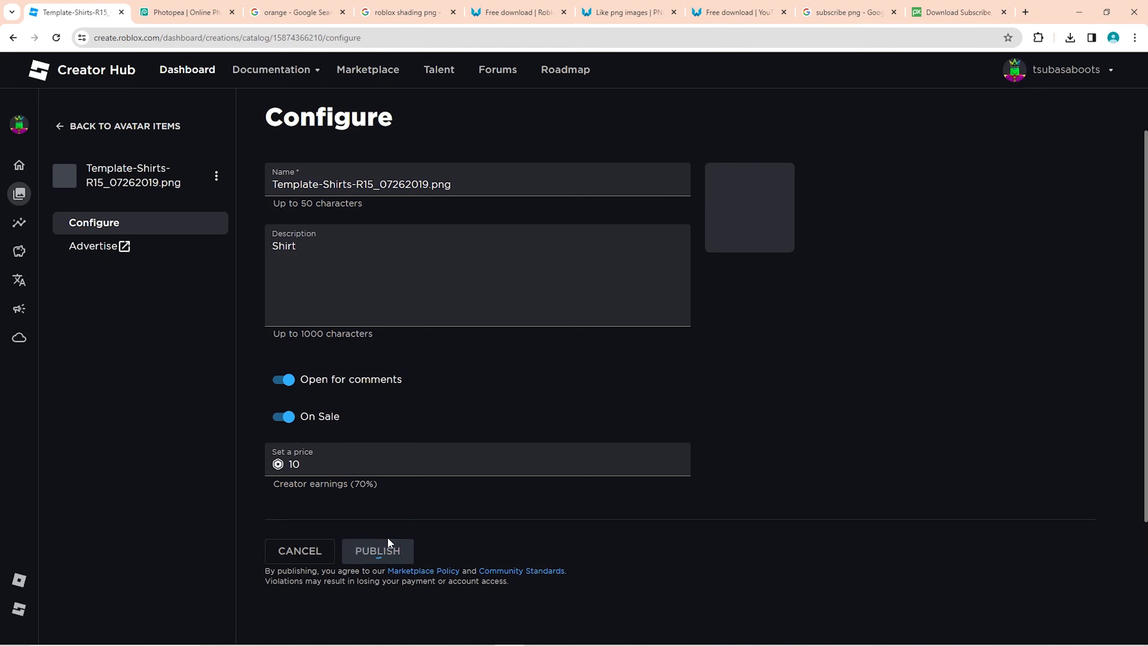
{"action": "scroll", "coordinate": [467, 409], "scroll_direction": "up", "scroll_amount": 1}
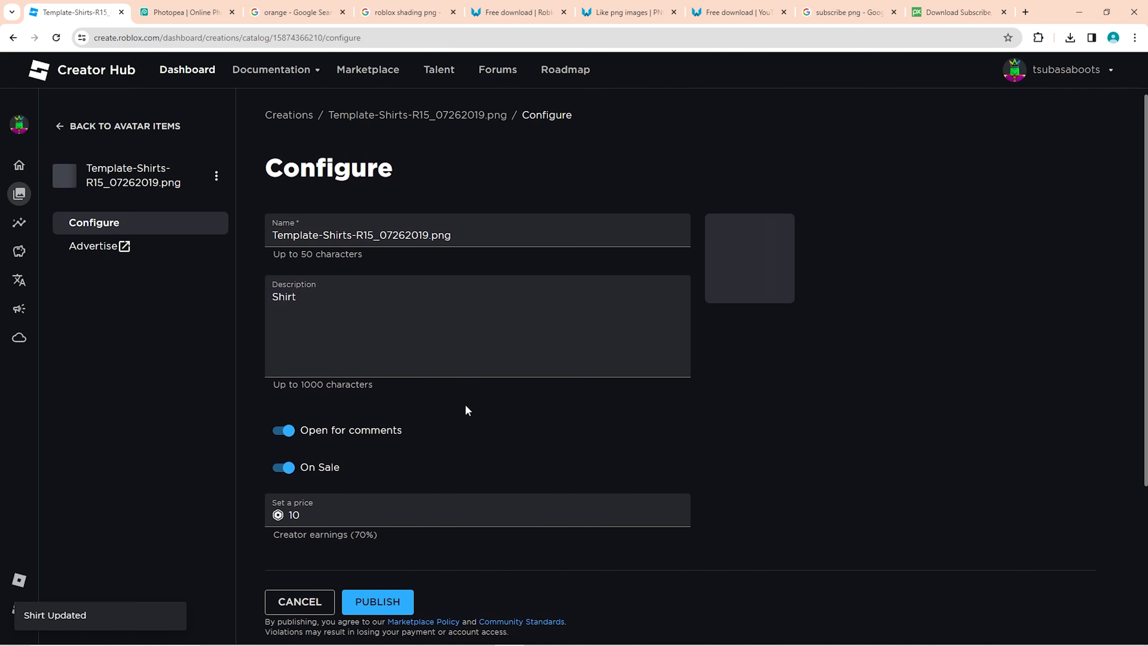
{"action": "scroll", "coordinate": [467, 409], "scroll_direction": "up", "scroll_amount": 1}
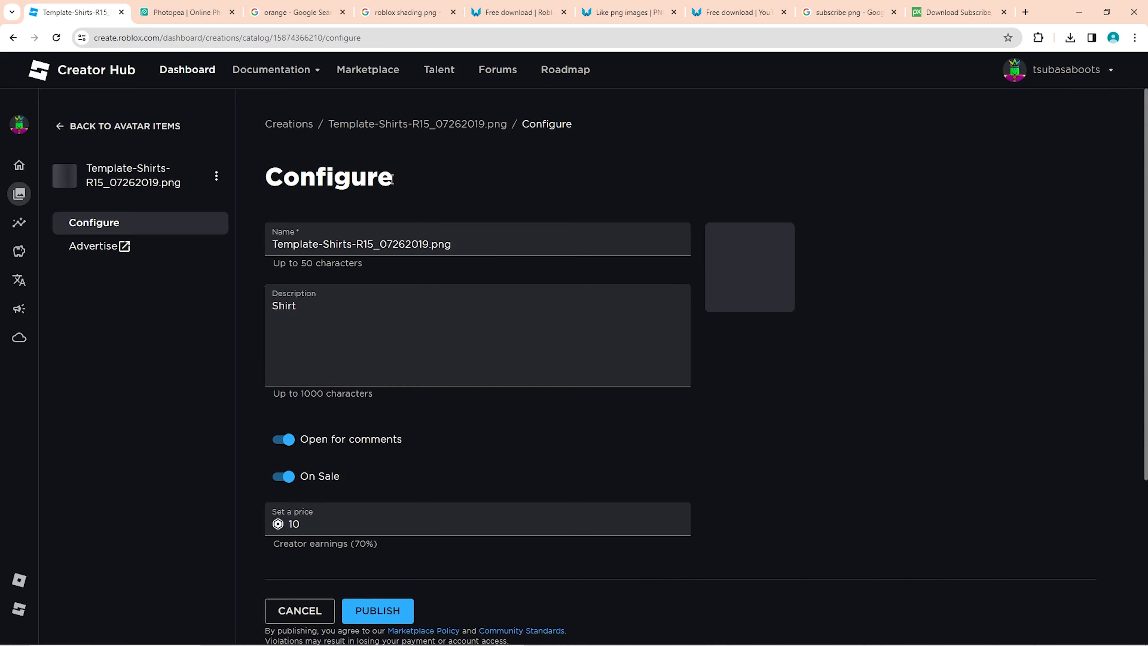
Step: Leave the shirt's configuration page and go to the Creator Hub home page
{"action": "left_click_drag", "start_coordinate": [391, 178], "coordinate": [266, 178]}
{"action": "left_click", "coordinate": [435, 164]}
{"action": "left_click", "coordinate": [154, 124]}
{"action": "left_click", "coordinate": [104, 75]}
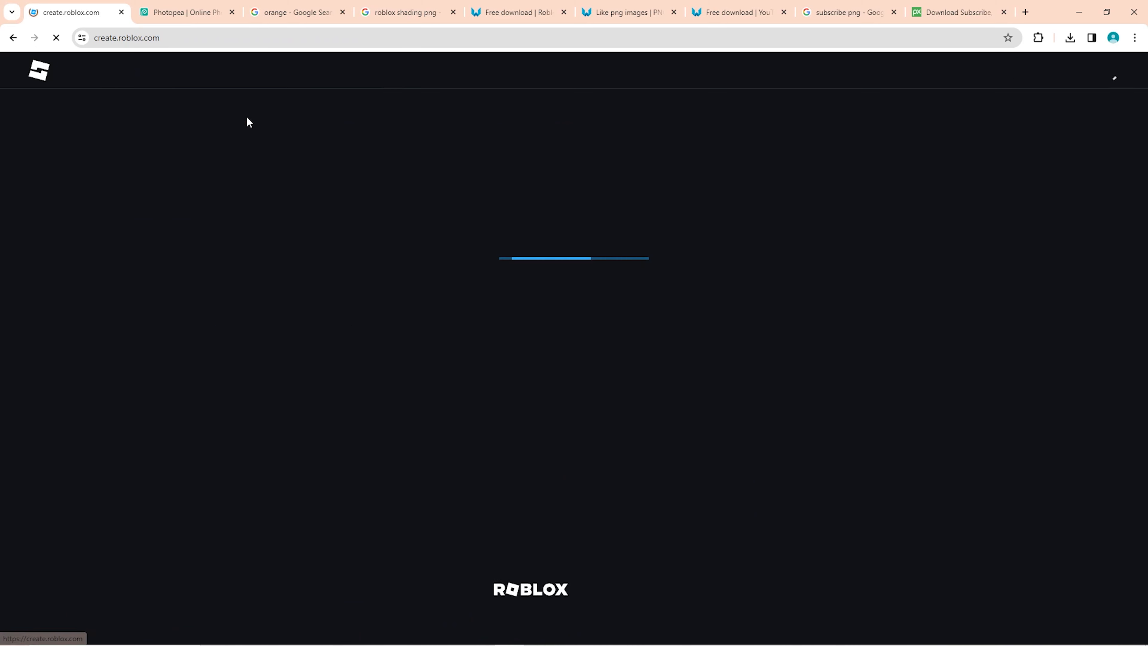